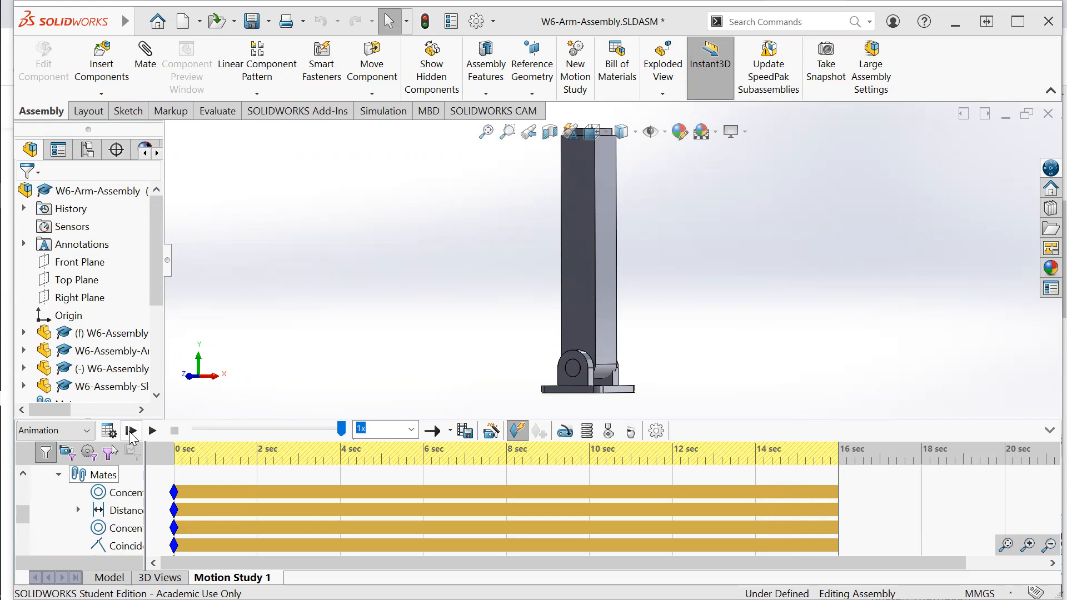
Step: Play the arm assembly's motion study animation and stop it partway through
left_click(152, 432)
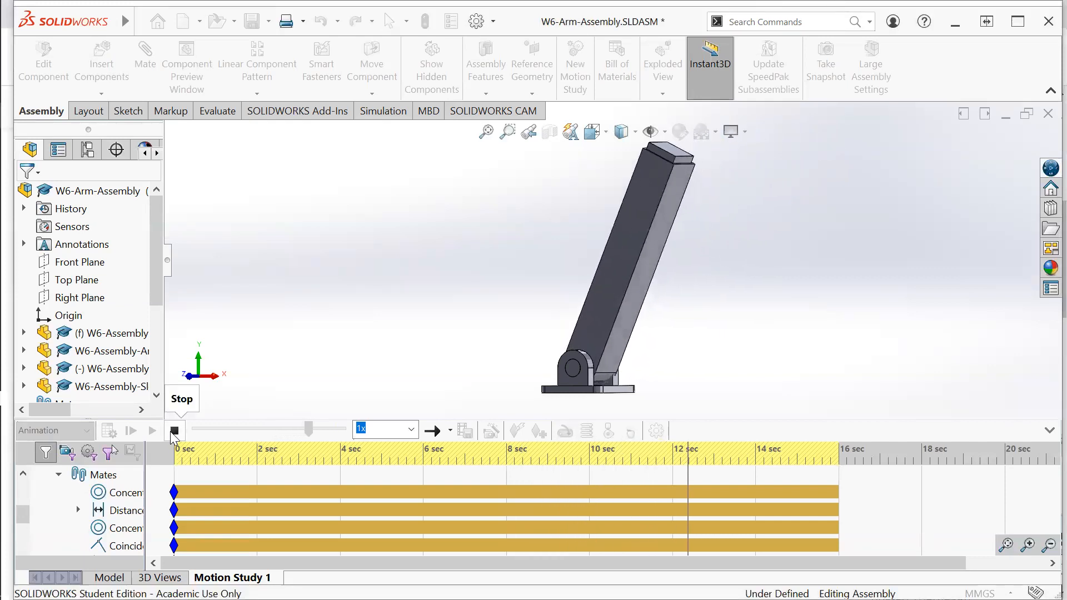
left_click(173, 431)
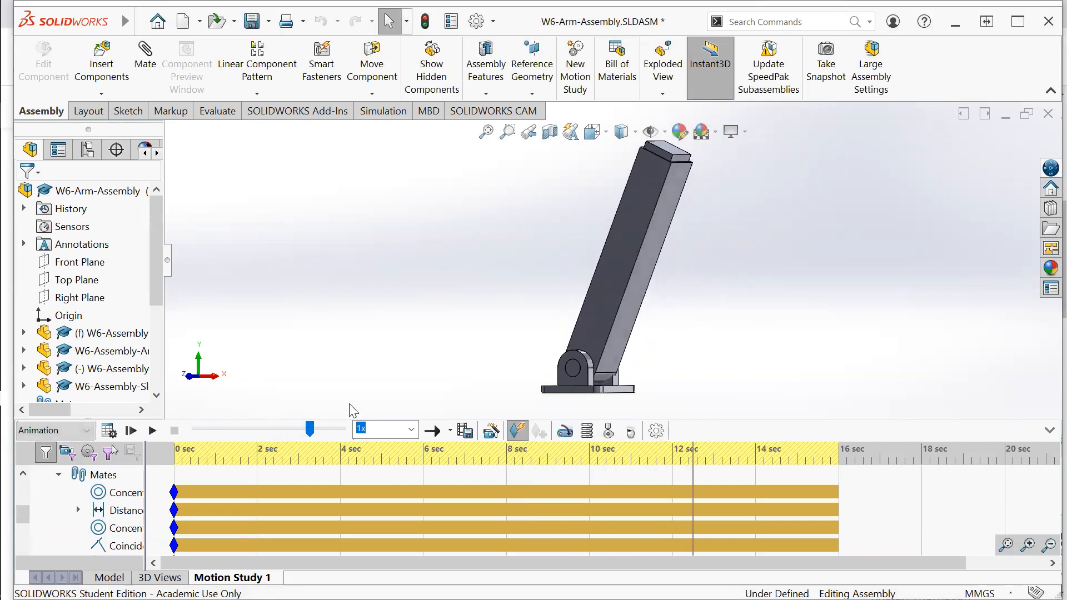
Step: Switch to the course page in the browser, view the files in the Parts for Assembly folder, and return to SOLIDWORKS
left_click(962, 27)
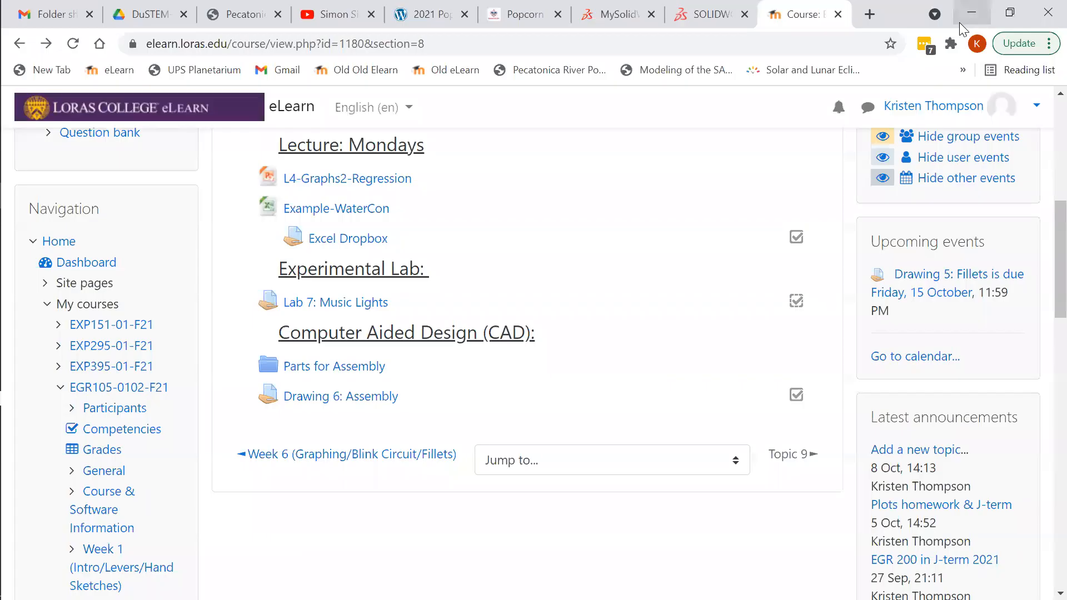
left_click(318, 373)
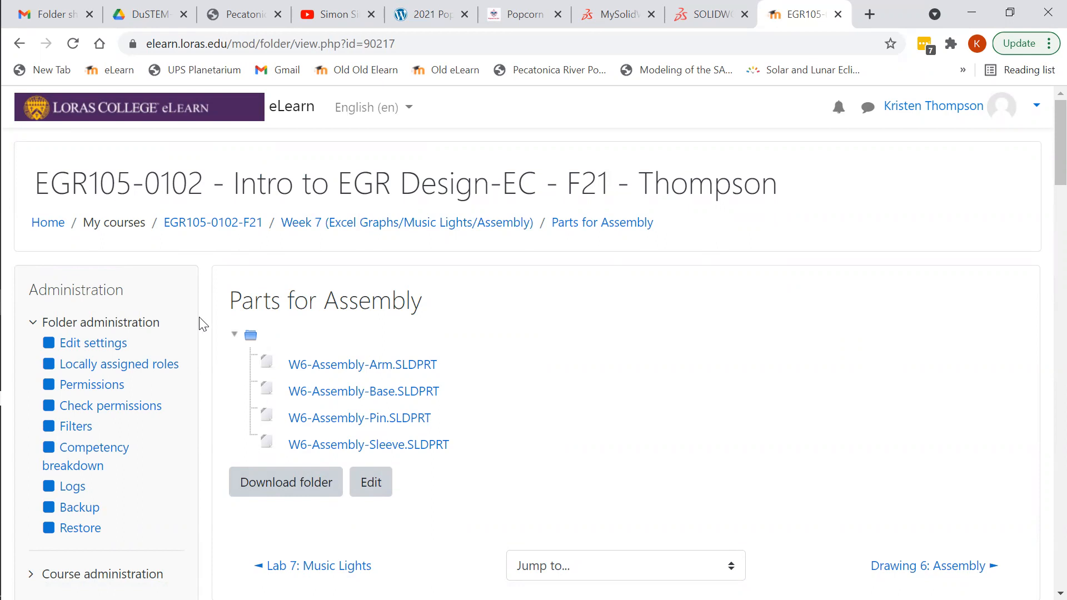
key("alt+Tab")
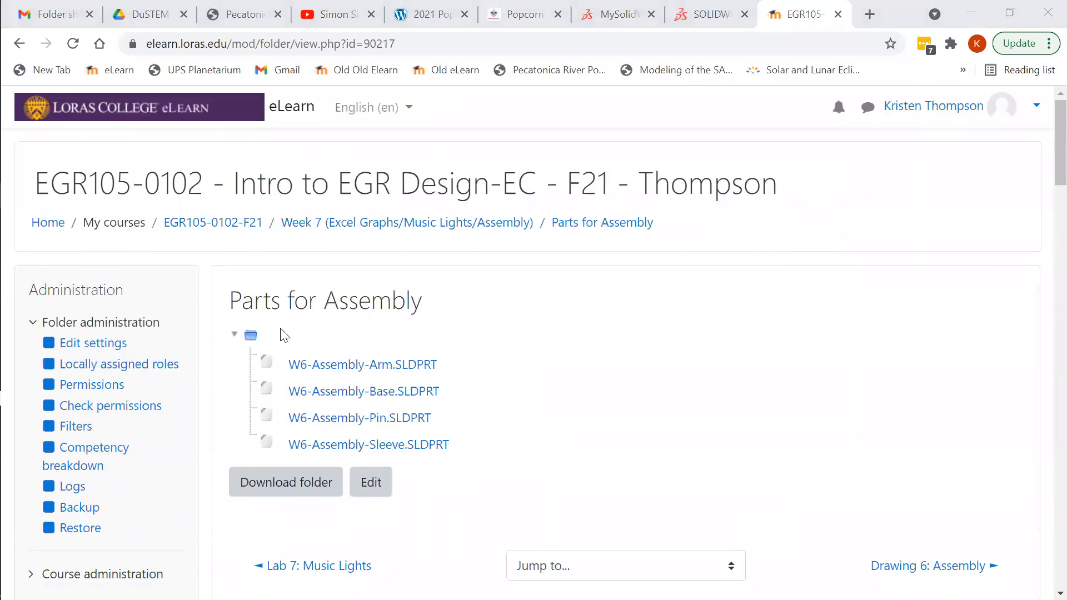
key("alt+Tab")
key("alt+Tab")
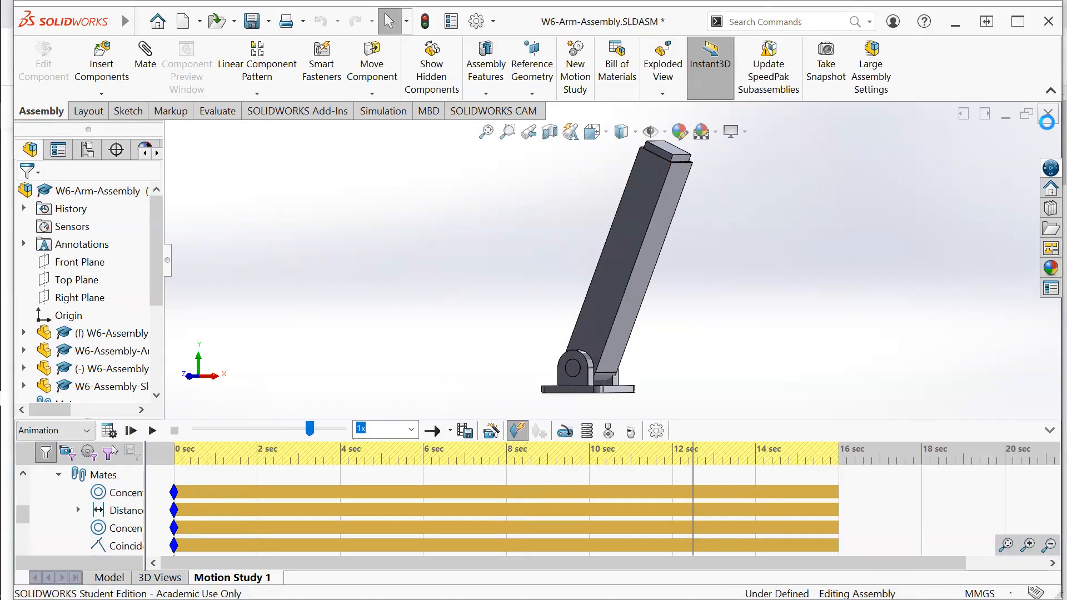
Step: Close W6-Arm-Assembly, saving all modified documents with a rebuild
left_click(1048, 114)
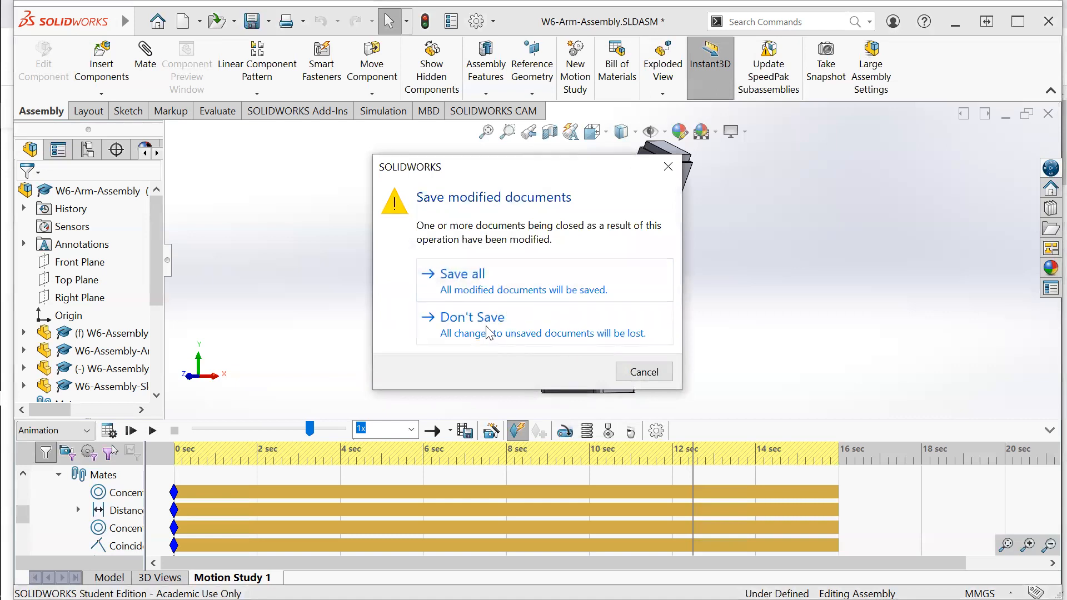
left_click(464, 281)
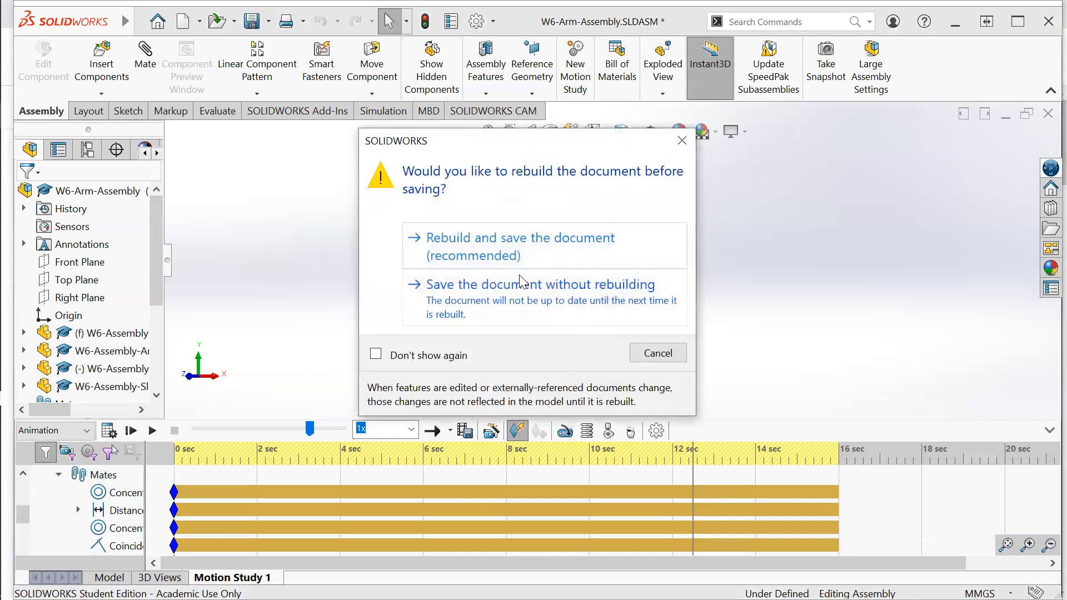
left_click(512, 260)
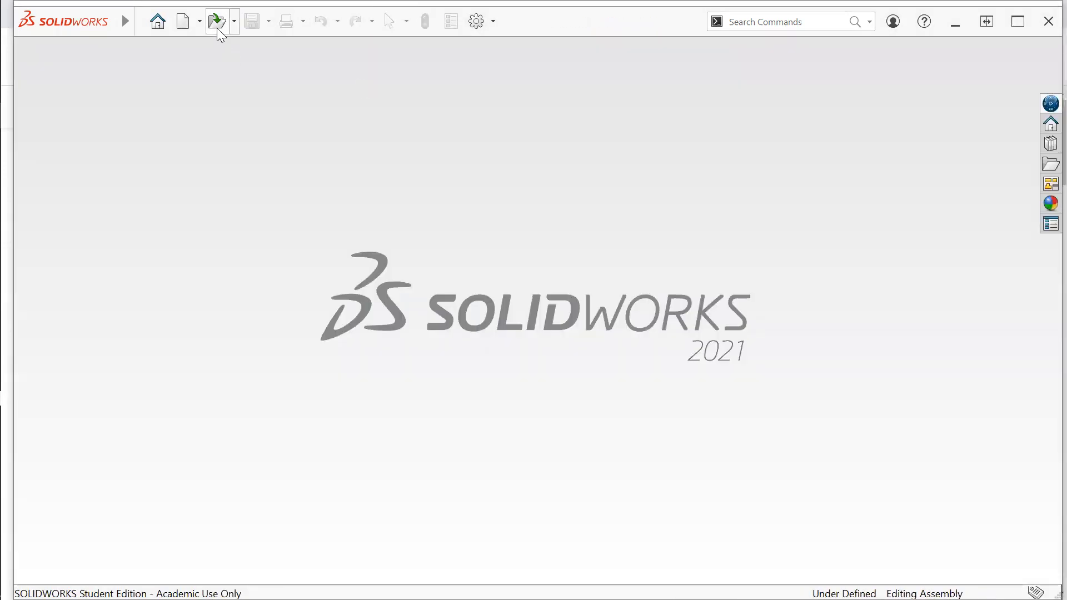
Step: Create a new assembly document and place W6-Assembly-Base.SLDPRT as its first component
left_click(200, 22)
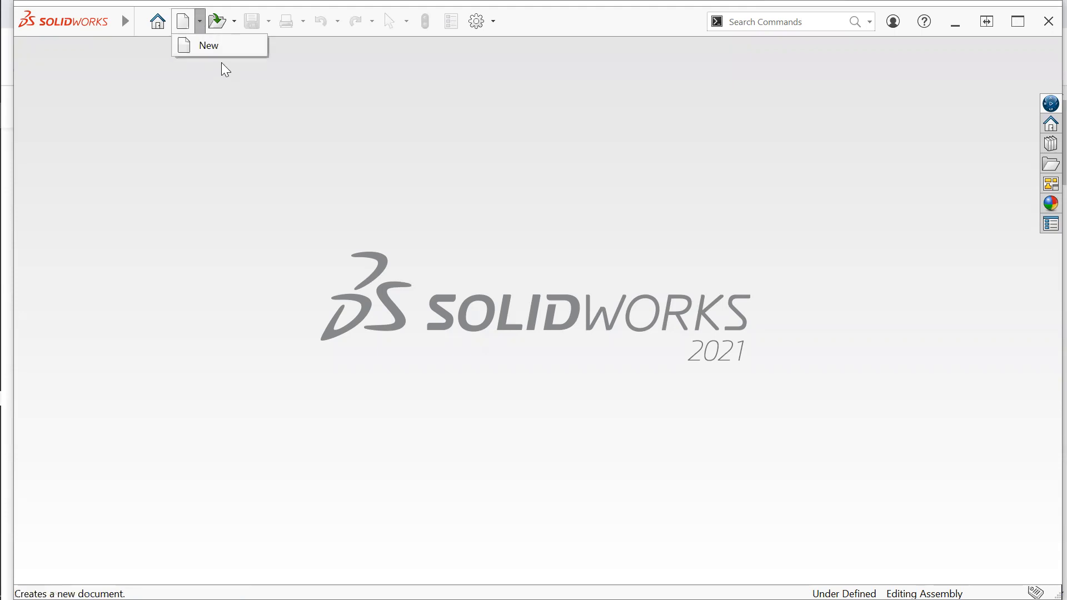
left_click(217, 46)
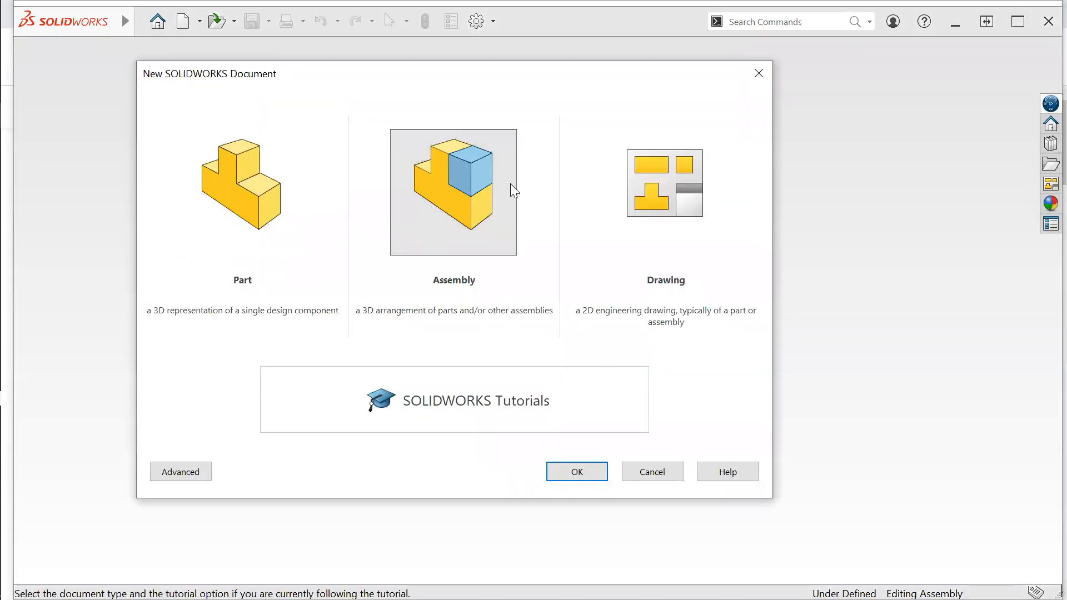
left_click(565, 470)
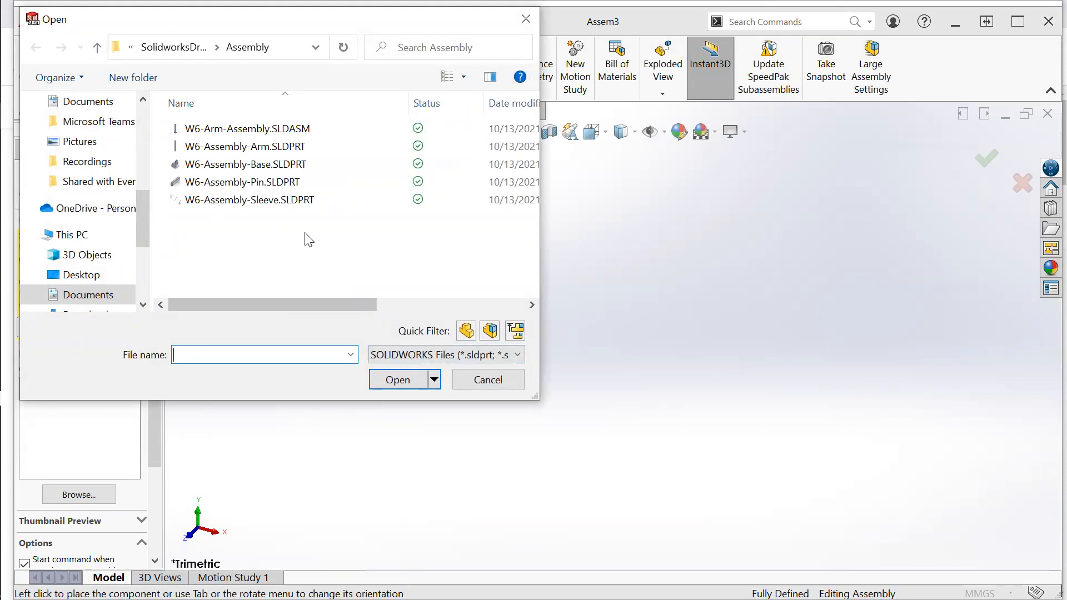
left_click(293, 169)
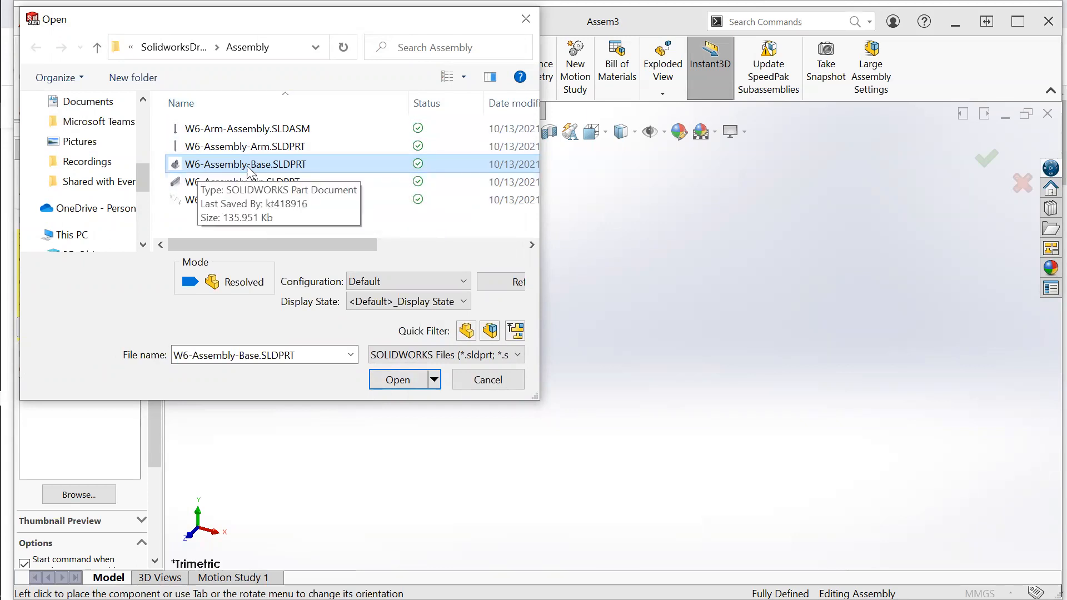
left_click(393, 381)
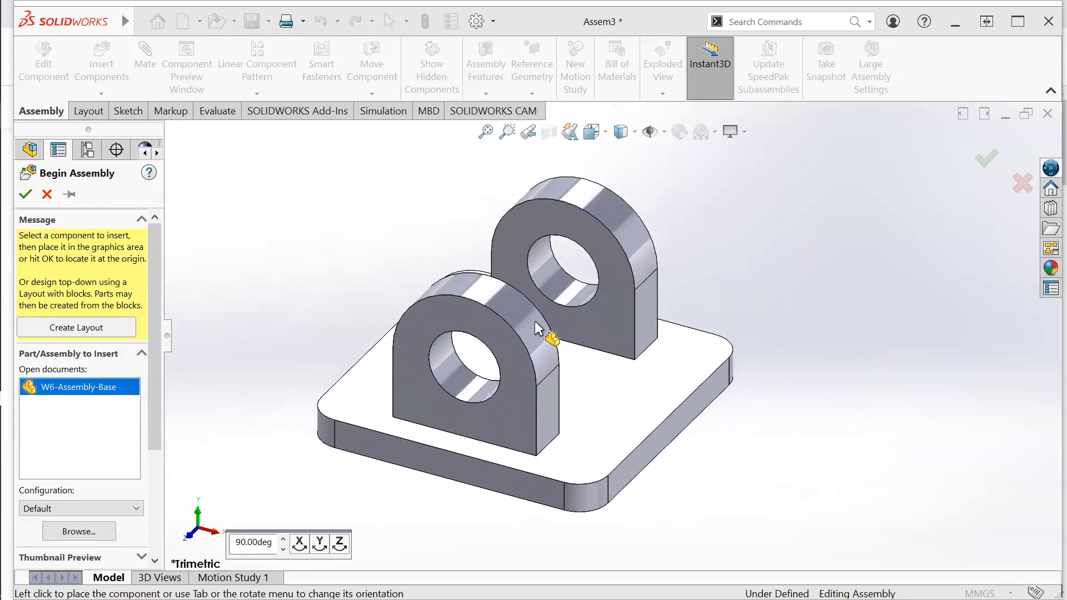
left_click(544, 320)
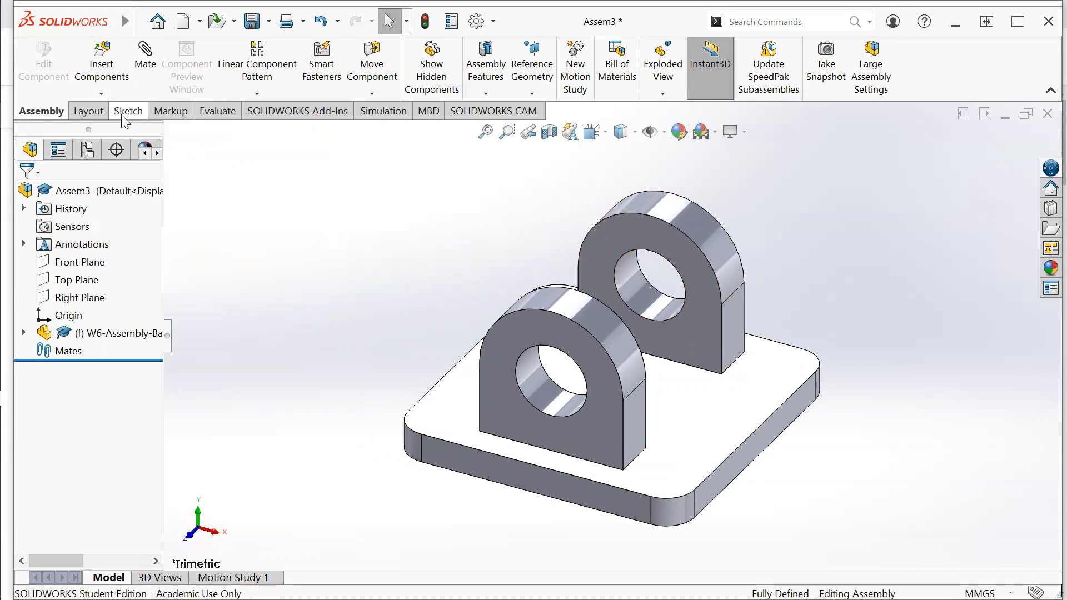
Step: Insert W6-Assembly-Arm, W6-Assembly-Pin and W6-Assembly-Sleeve together and place each one around the base
left_click(105, 95)
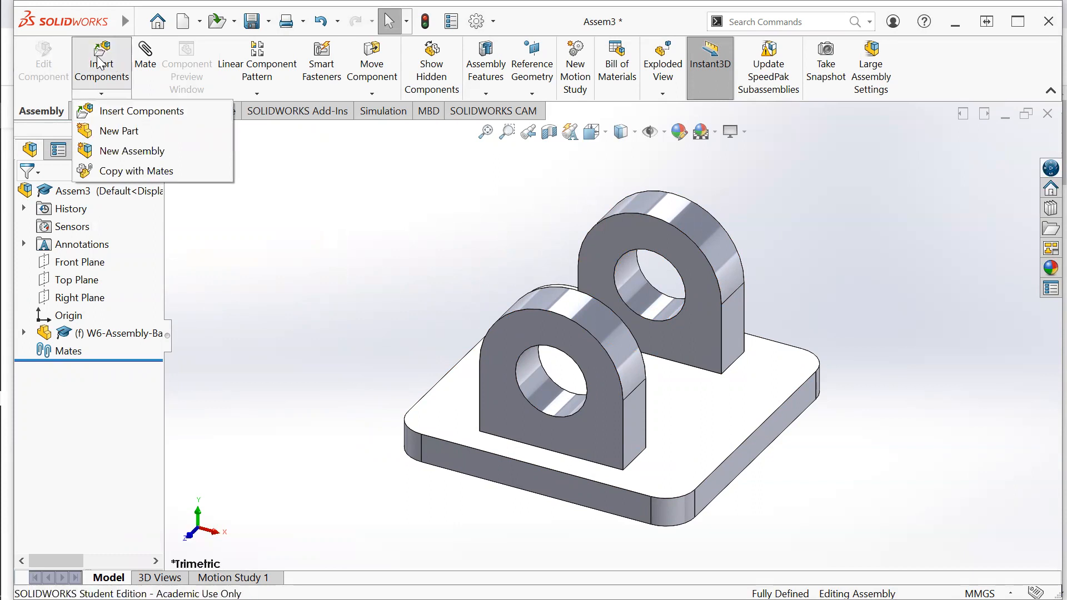
left_click(128, 119)
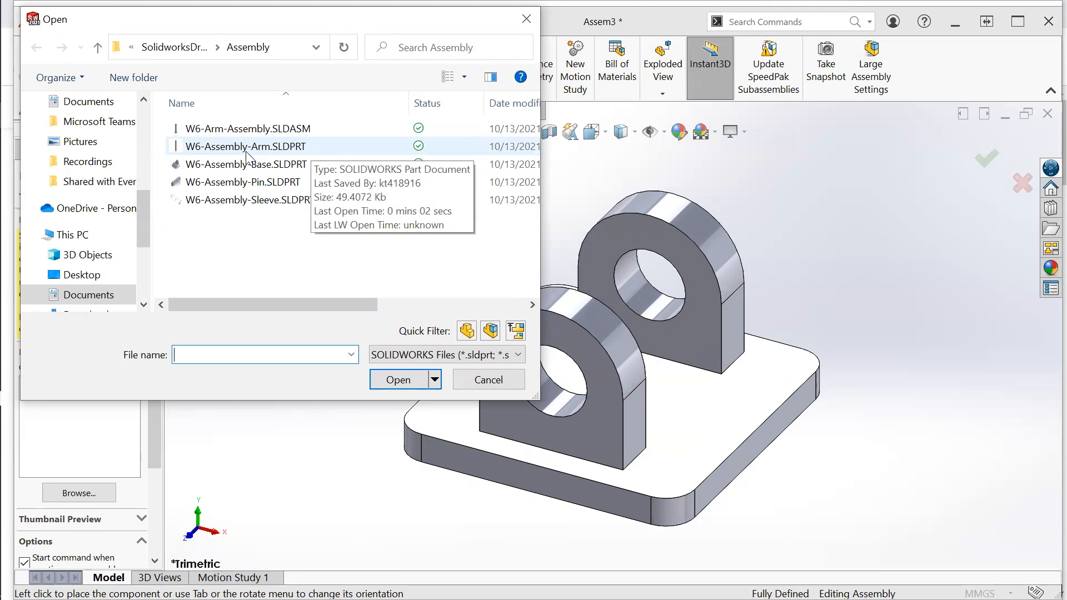
left_click(270, 147)
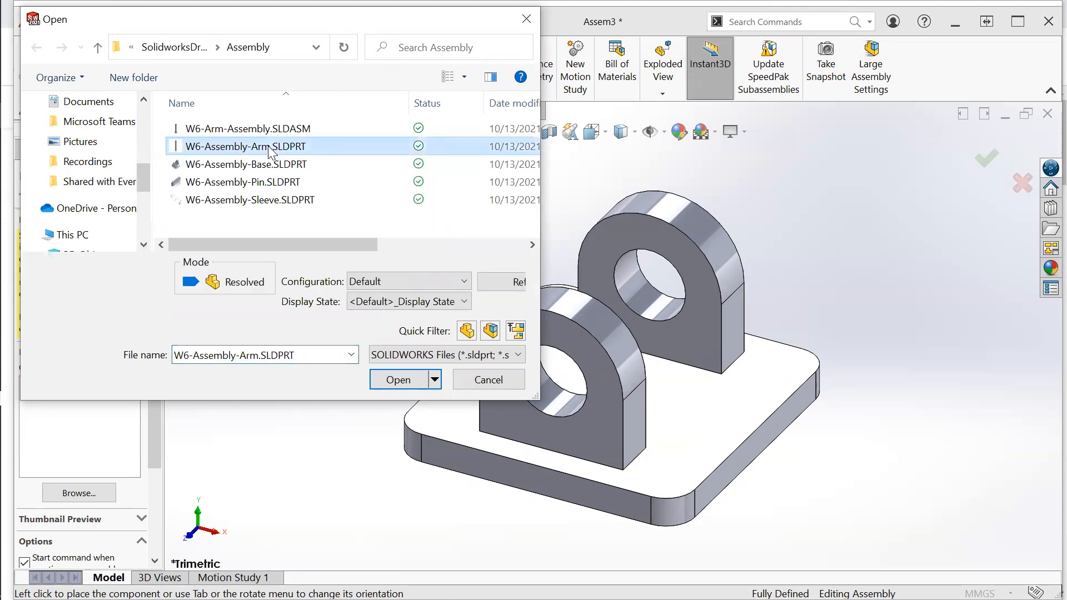
left_click(292, 183, "ctrl")
left_click(289, 200, "ctrl")
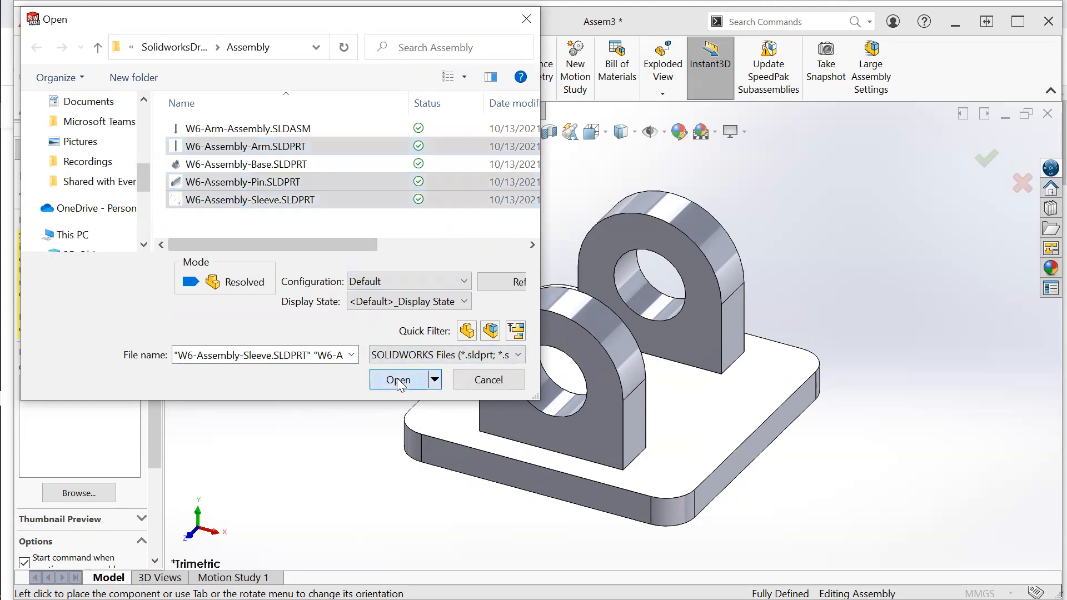
left_click(398, 381)
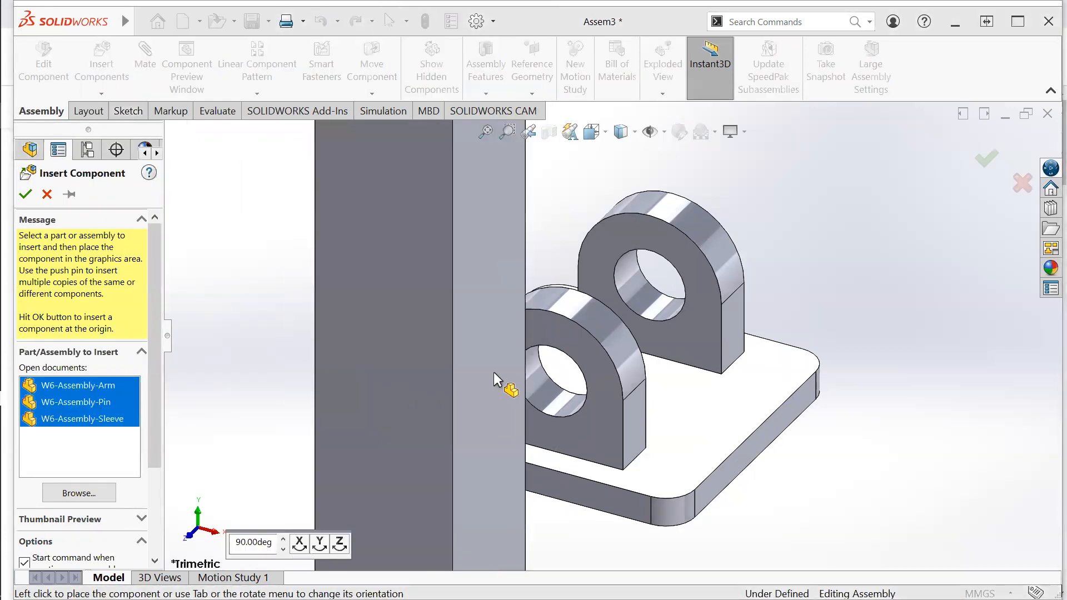
left_click(988, 159)
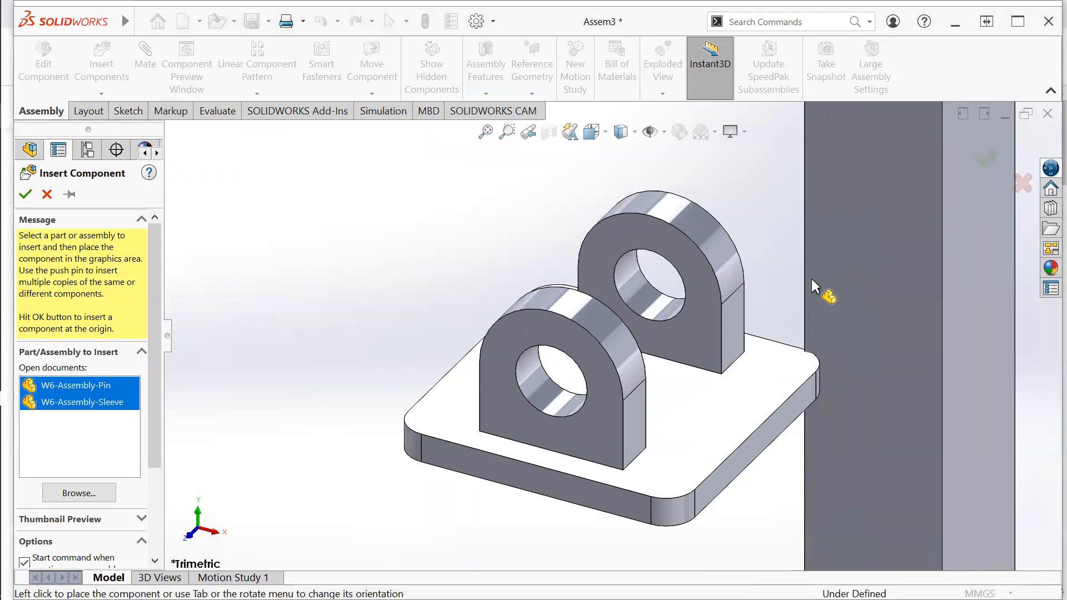
left_click(471, 271)
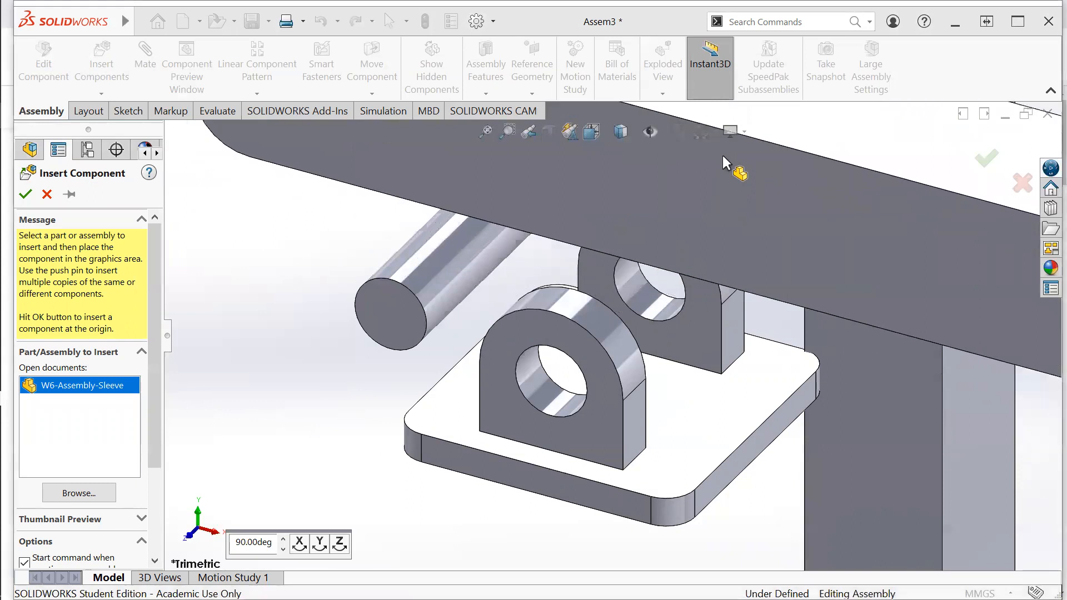
left_click(722, 154)
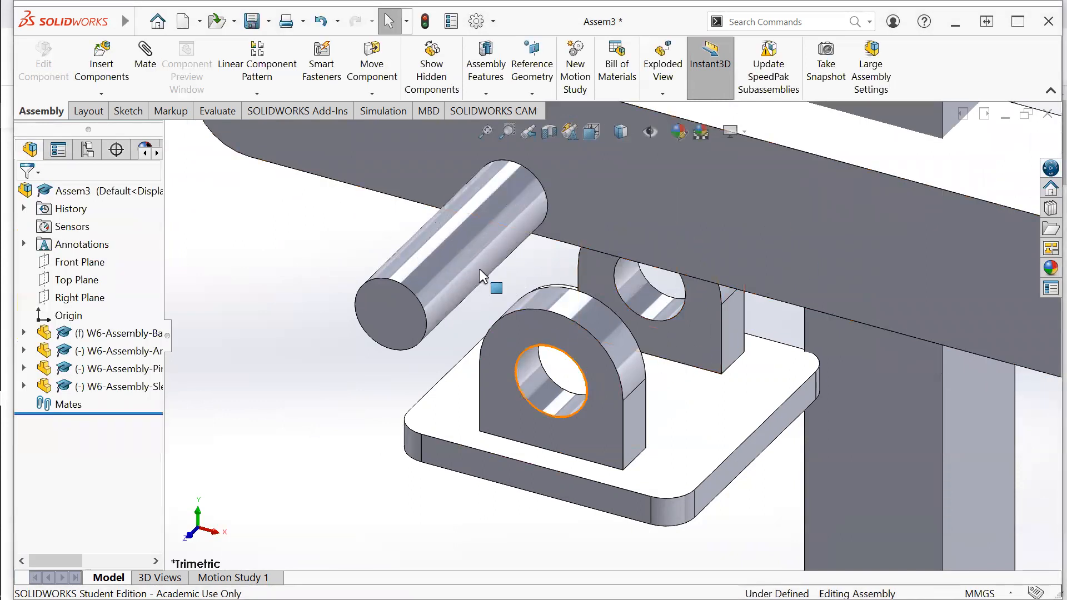
Step: Move the sleeve upward, clear of the base's rear lug
left_click(372, 70)
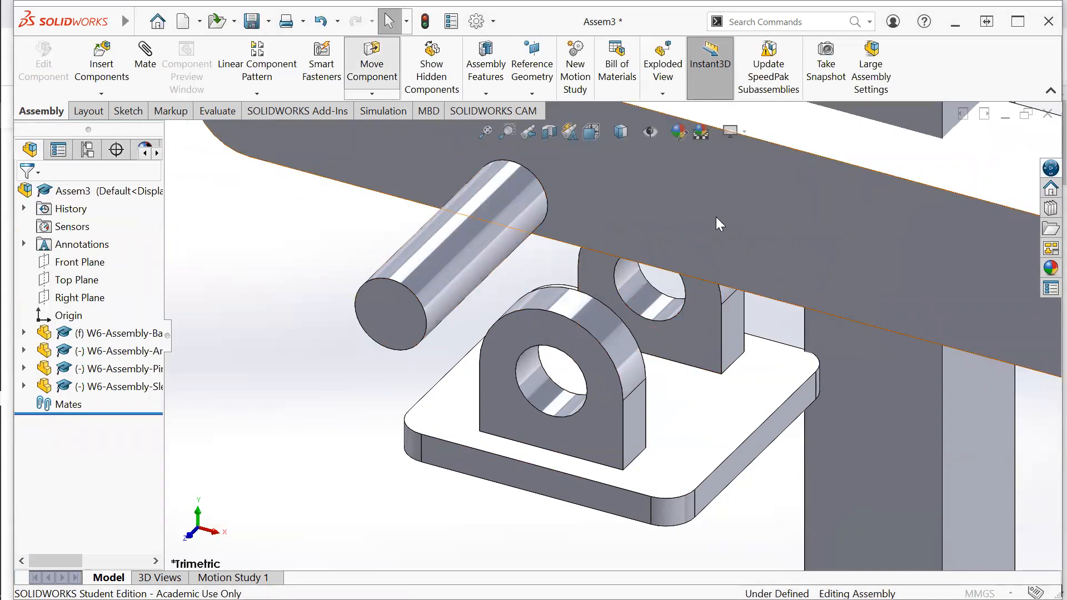
left_click_drag(842, 277, 877, 208)
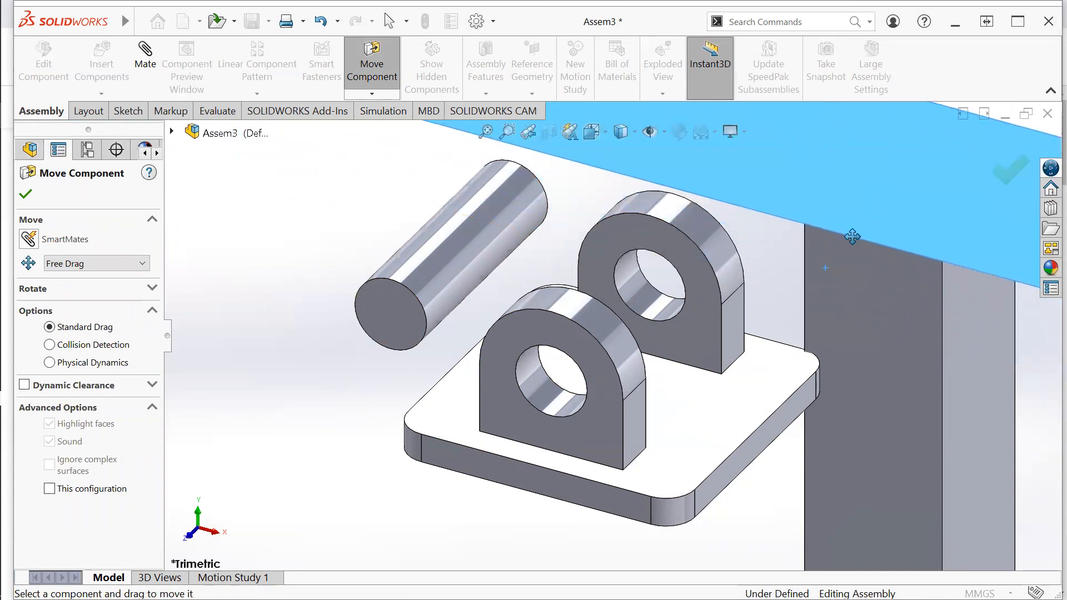
left_click(371, 70)
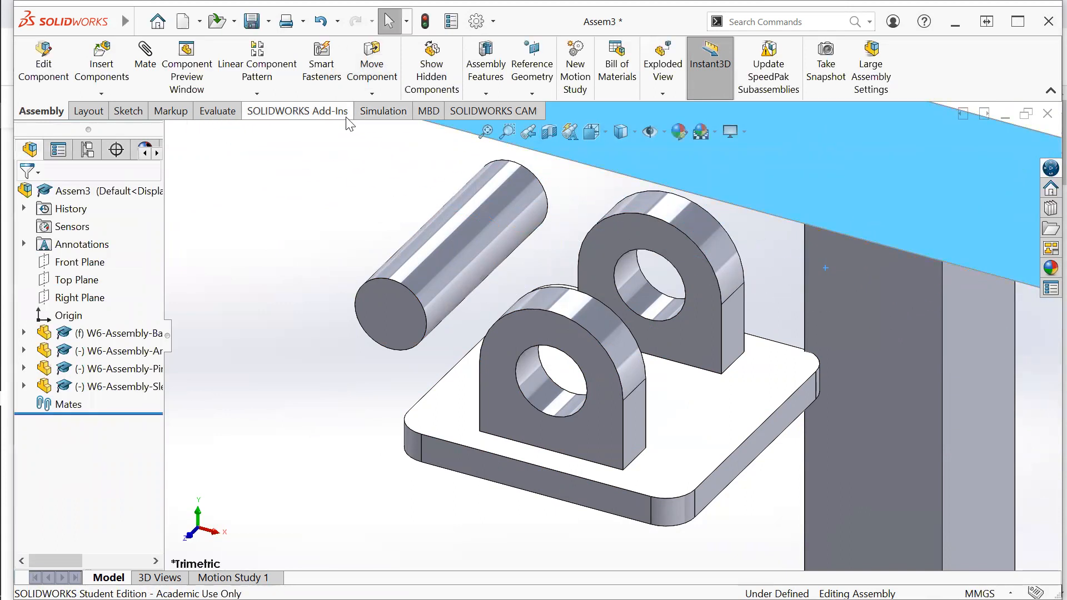
Step: Move the upright arm away from the sleeve, beyond its open end
left_click(485, 132)
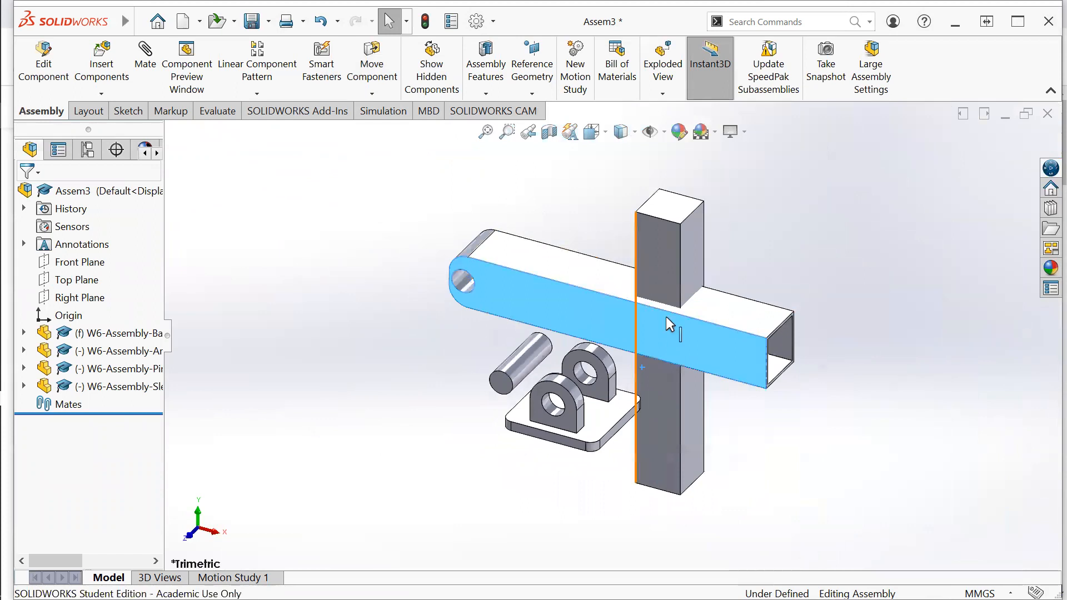
left_click(672, 418)
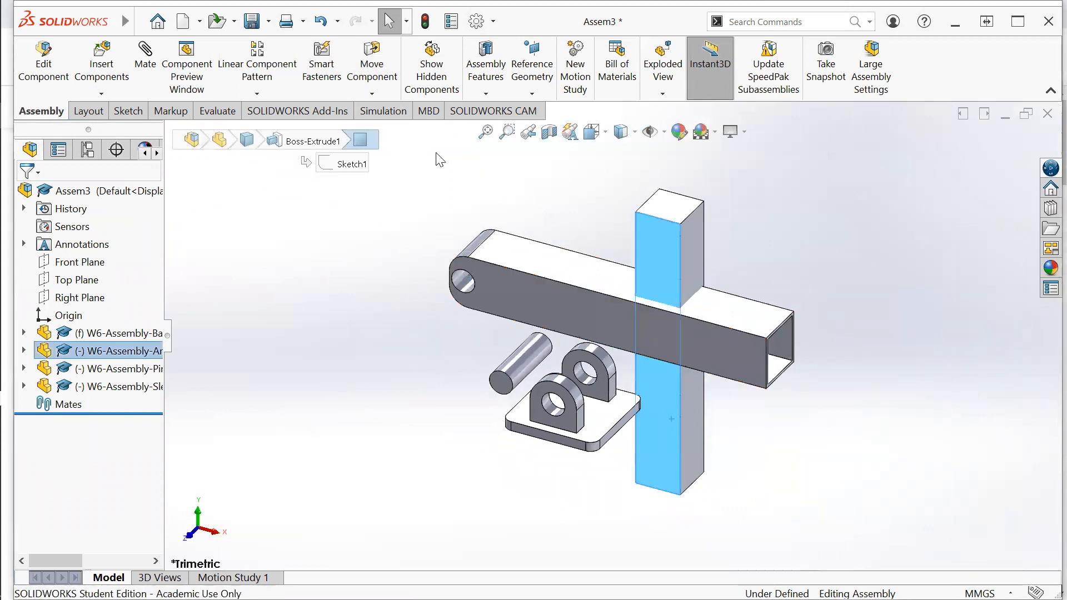
left_click(372, 69)
left_click_drag(683, 244, 838, 216)
right_click(812, 207)
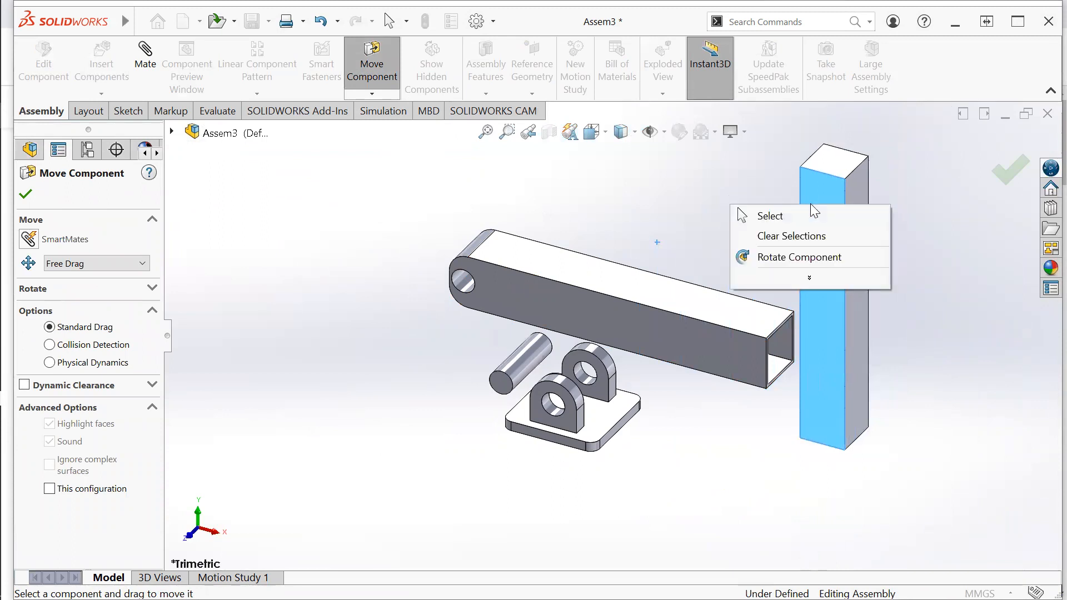
left_click(713, 201)
Step: Rotate the arm freely from upright to a slanted orientation near the sleeve's open end
left_click(387, 95)
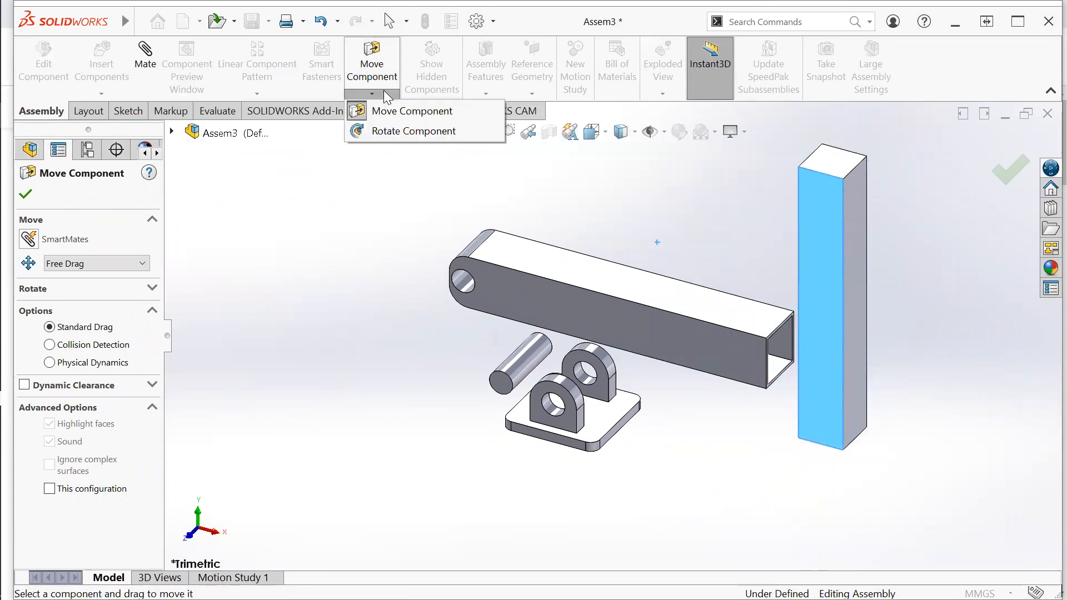
left_click(396, 131)
left_click_drag(822, 183, 779, 248)
left_click(395, 80)
left_click(362, 86)
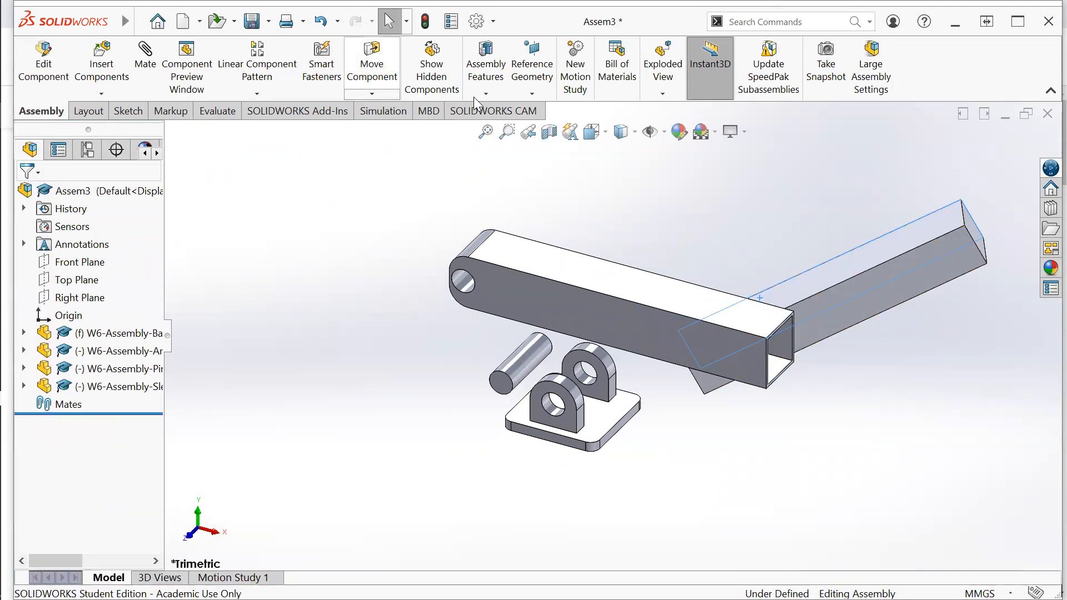
Step: Move the arm above the sleeve and rotate it freely until it lies roughly lengthwise along it
left_click(372, 67)
left_click_drag(766, 295, 598, 146)
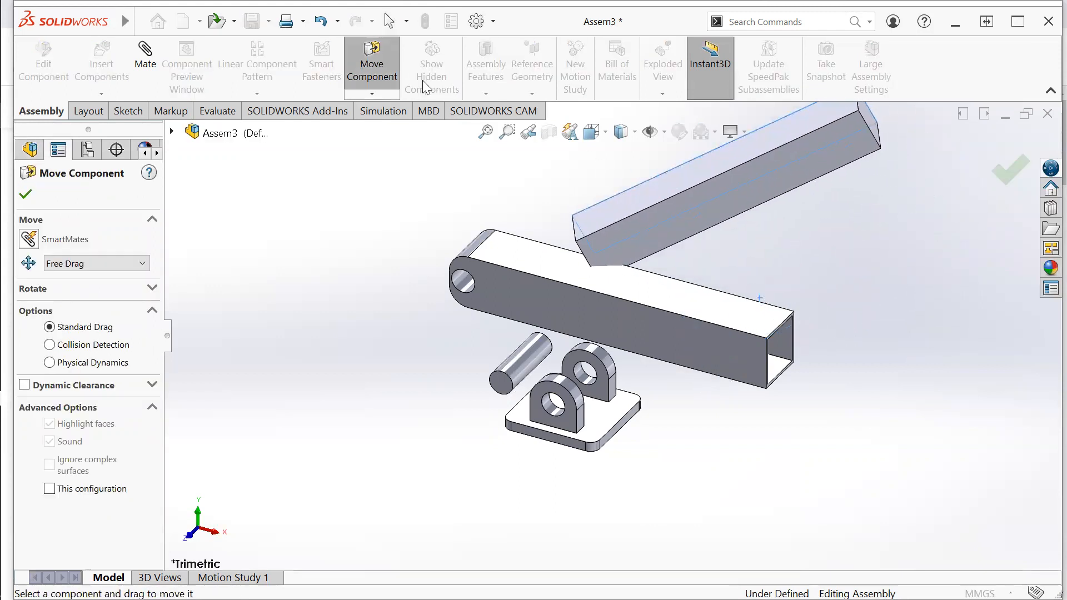
left_click(372, 93)
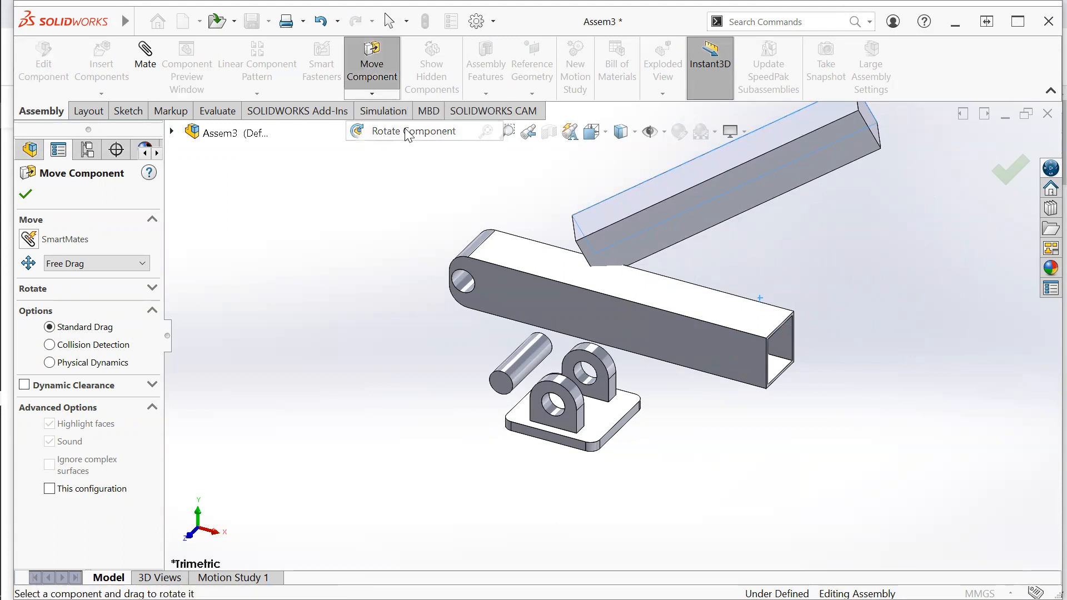
left_click(411, 126)
left_click_drag(810, 167, 759, 356)
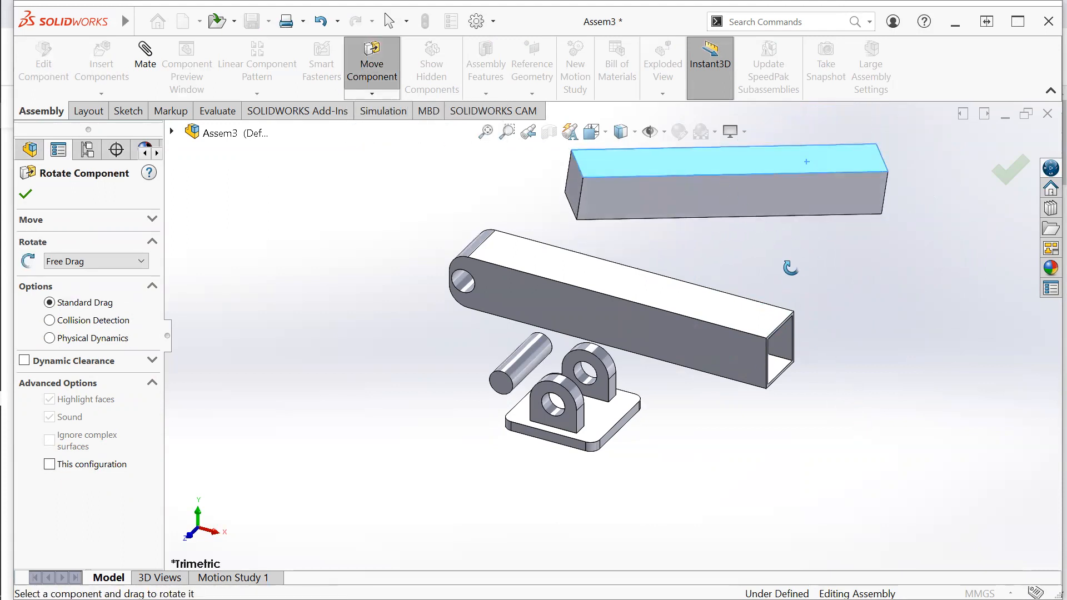
key("Escape")
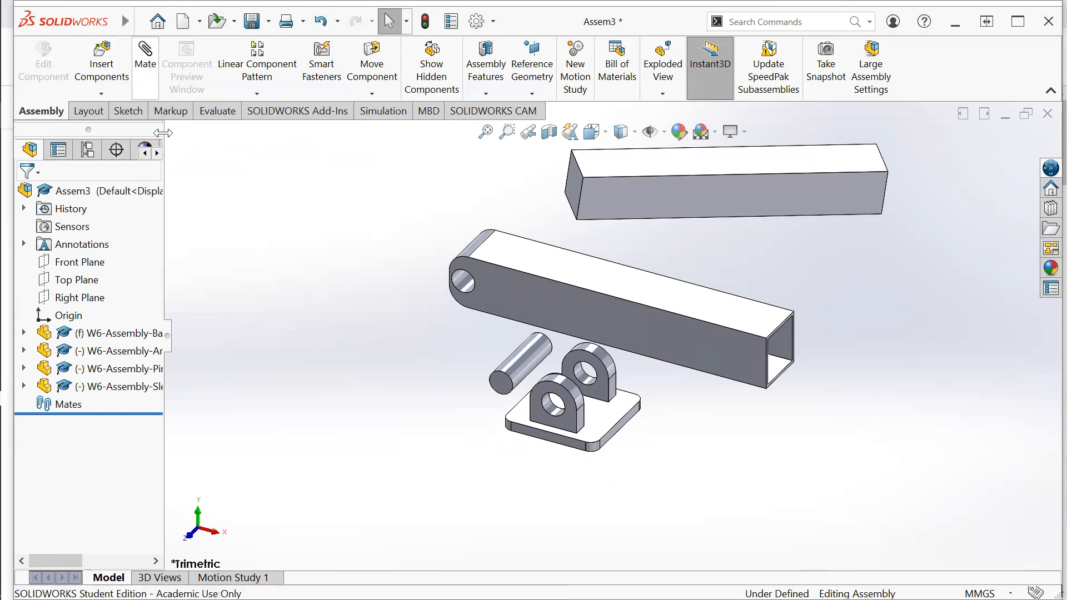
Step: Add a concentric mate between the pin's front circular edge and the hole edge on the base's front lug, and leave the Mate command
left_click(145, 64)
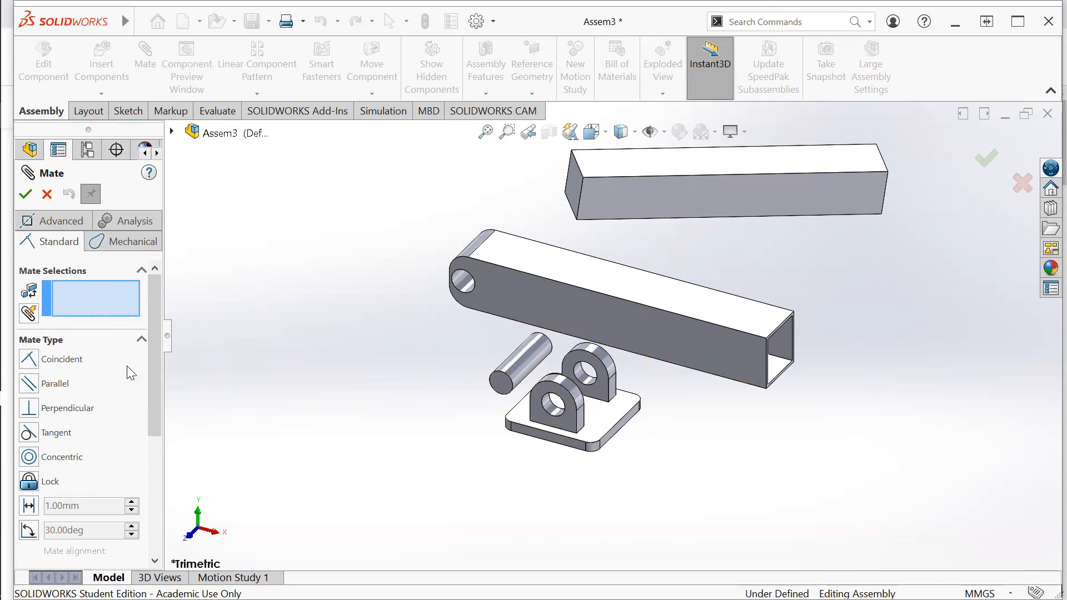
left_click_drag(152, 374, 164, 397)
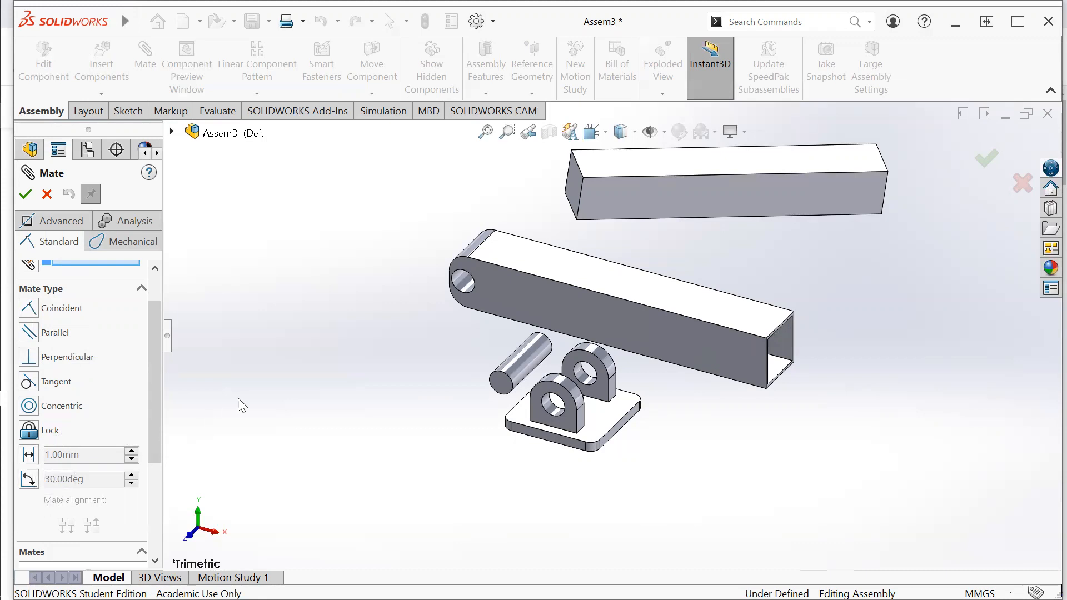
left_click_drag(156, 405, 155, 495)
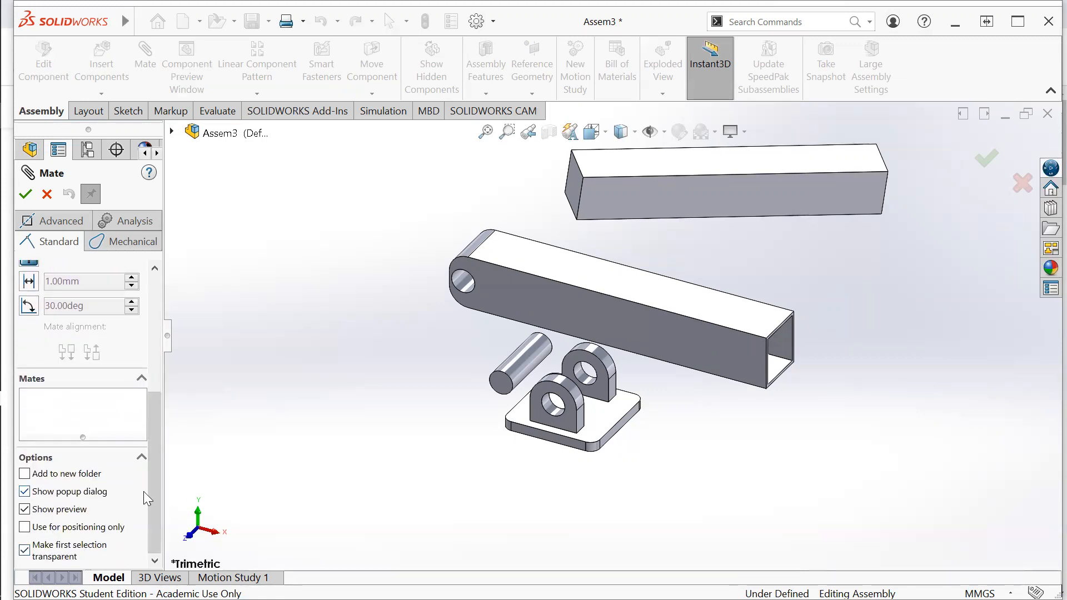
scroll(160, 483, "up", 5)
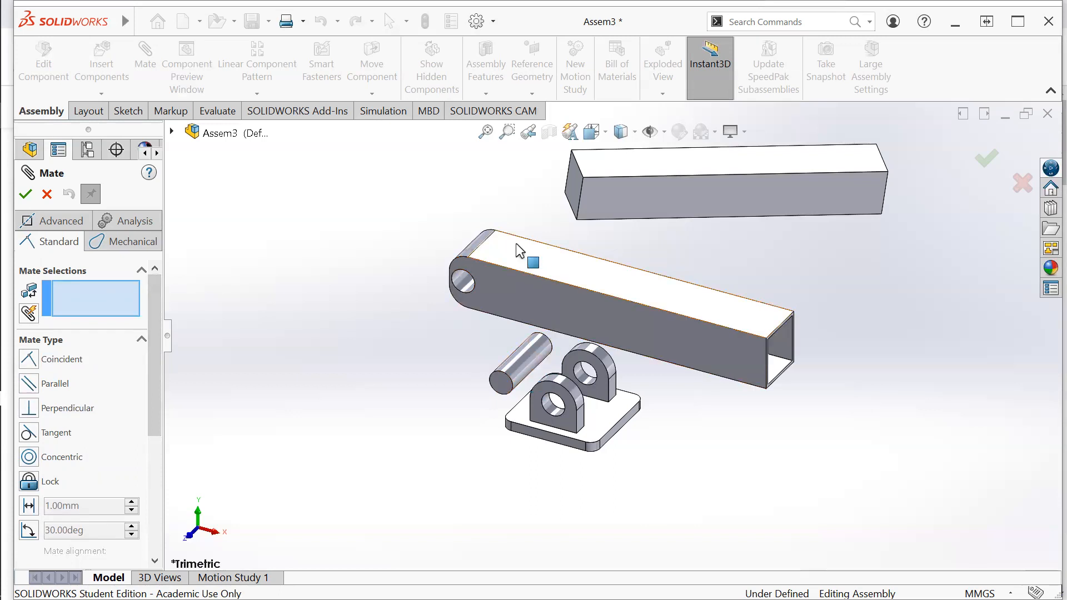
left_click(506, 131)
left_click_drag(447, 315, 660, 448)
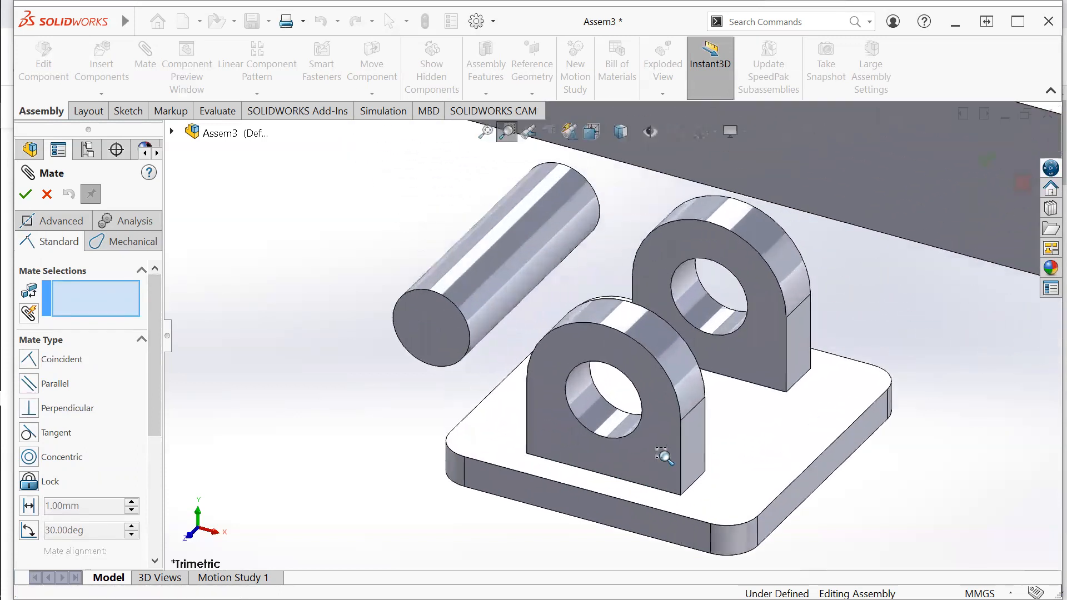
left_click(507, 131)
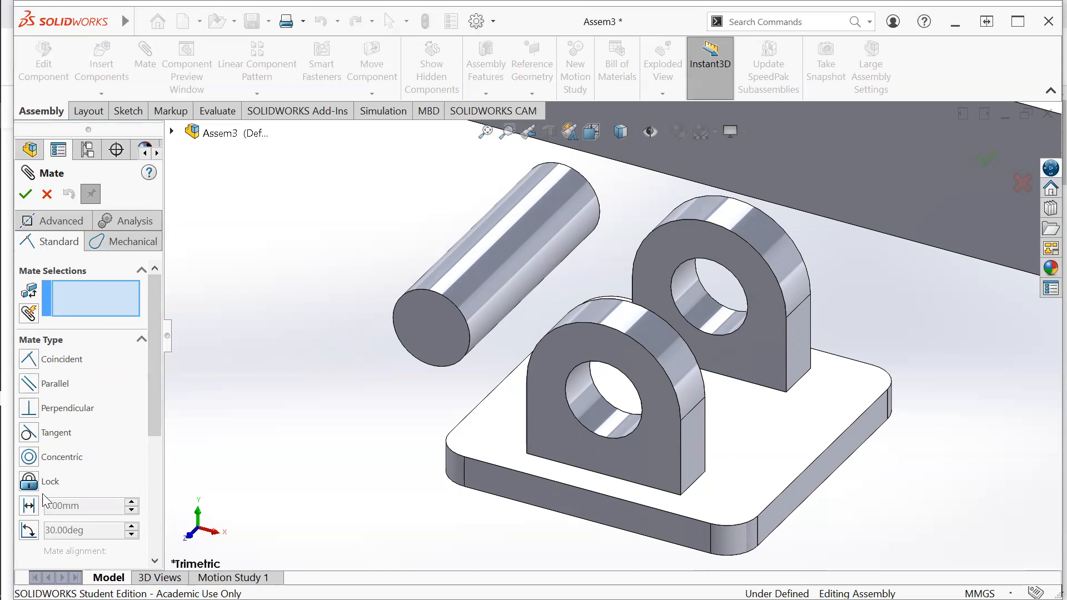
left_click(32, 462)
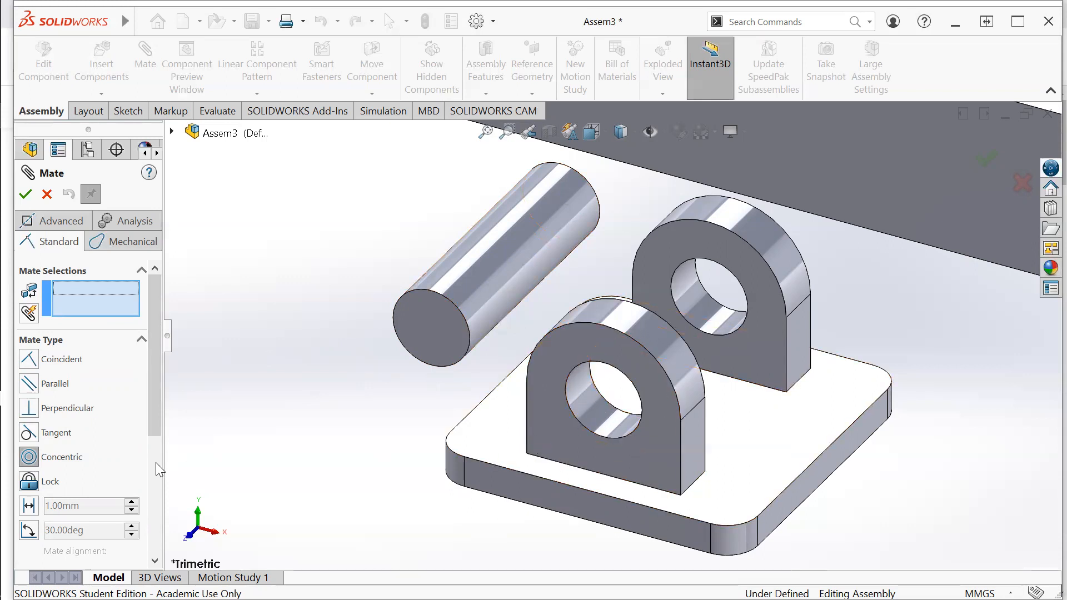
left_click(31, 459)
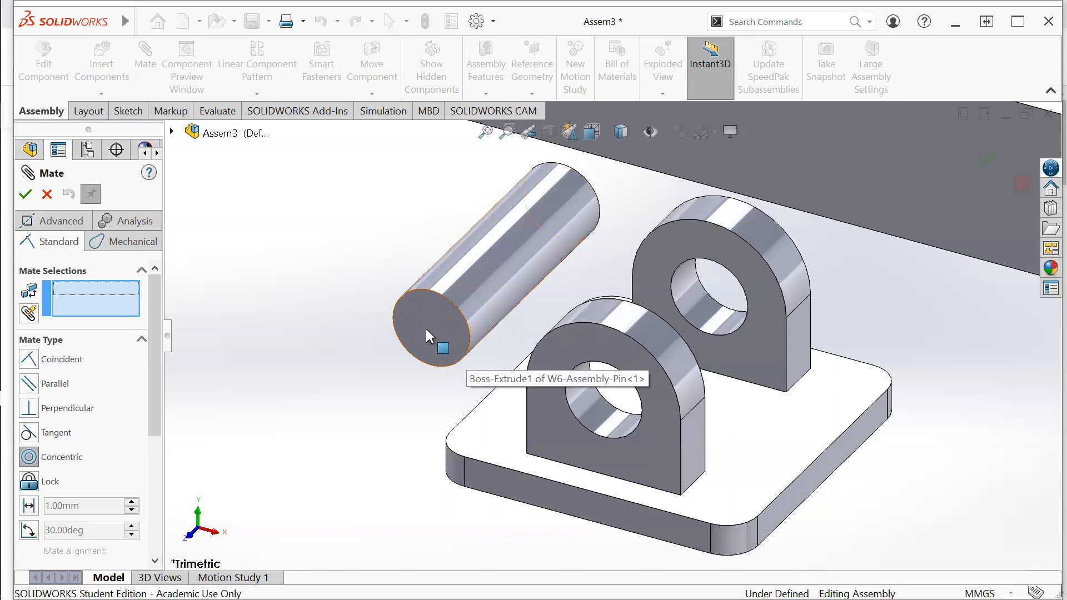
left_click(448, 299)
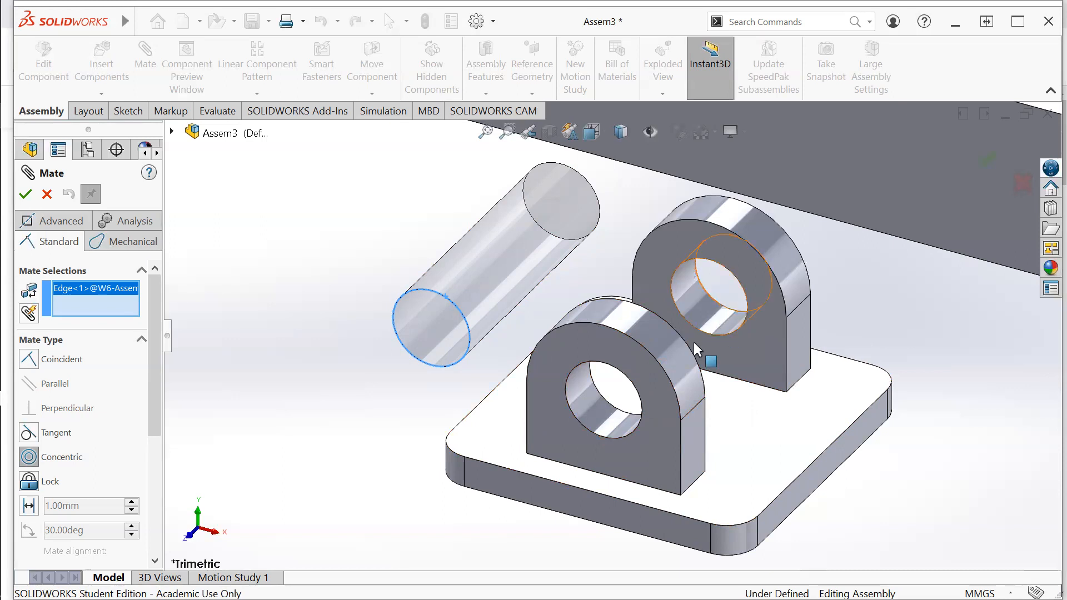
left_click(587, 429)
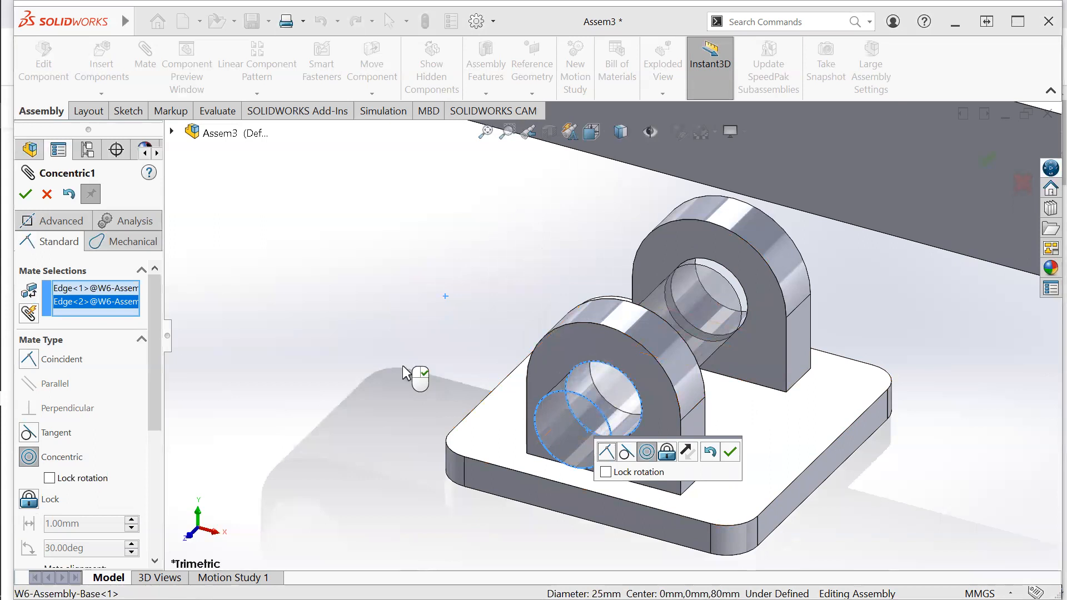
left_click(25, 194)
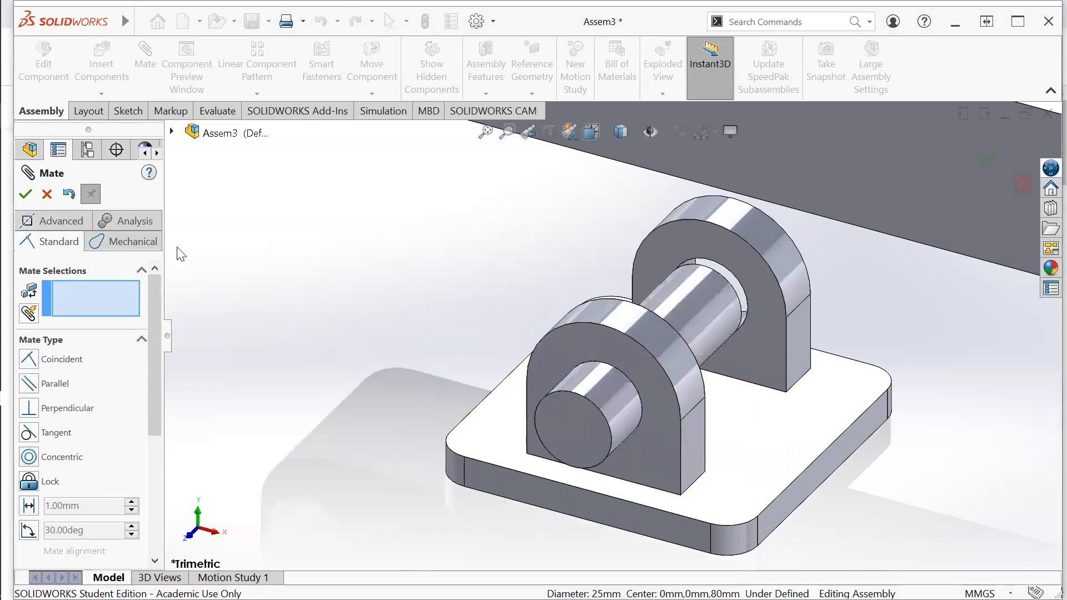
right_click(398, 252)
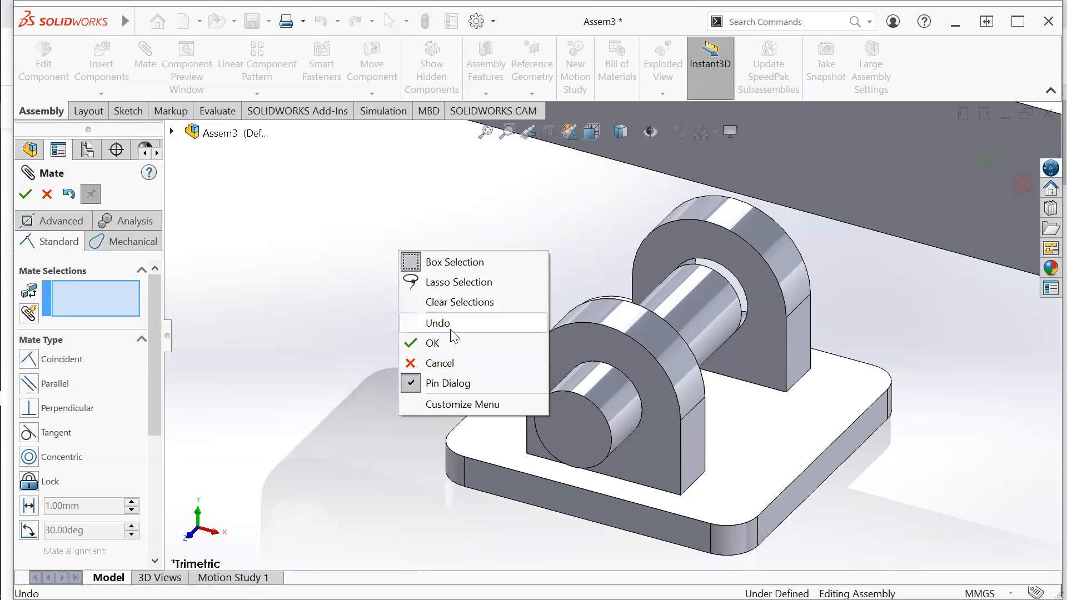
left_click(280, 287)
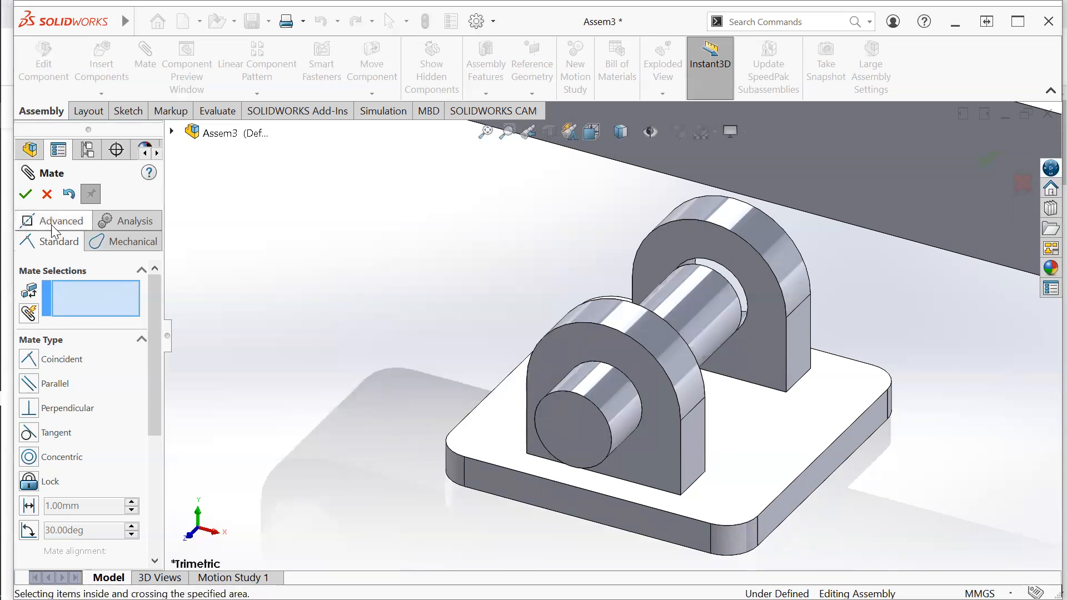
left_click(47, 194)
Step: Expand the assembly's mates list and make the pin's front end face coincident with the outer face of the base's front lug
right_click(312, 238)
left_click(370, 303)
mouse_move(369, 303)
left_mouse_down()
mouse_move(438, 411)
mouse_move(442, 478)
mouse_move(493, 428)
mouse_move(489, 388)
mouse_move(431, 333)
mouse_move(335, 305)
mouse_move(381, 257)
mouse_move(376, 231)
mouse_move(381, 330)
mouse_move(384, 317)
left_mouse_up()
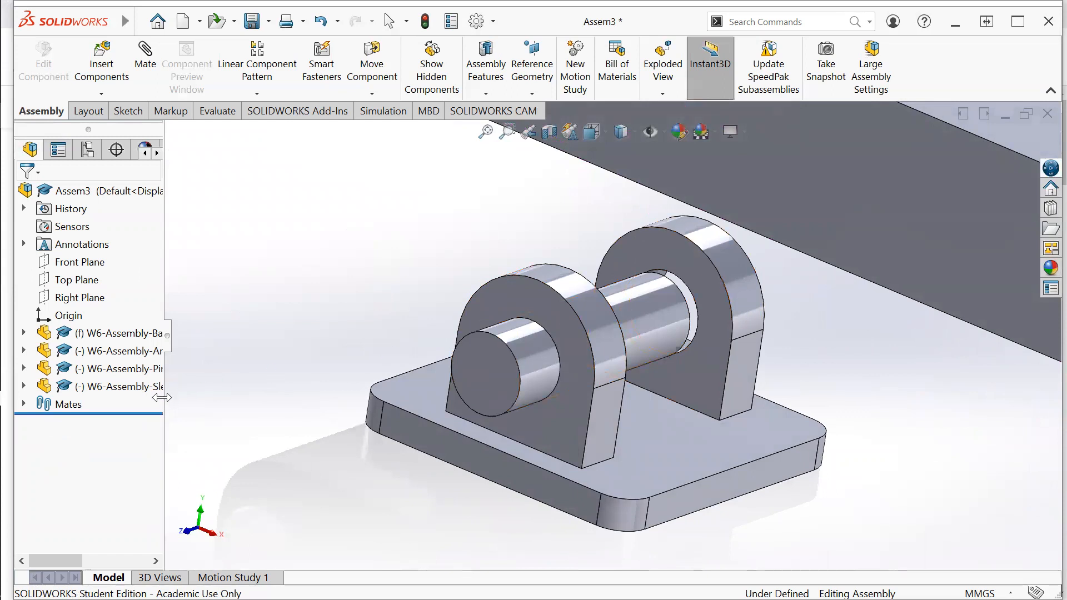
left_click(24, 404)
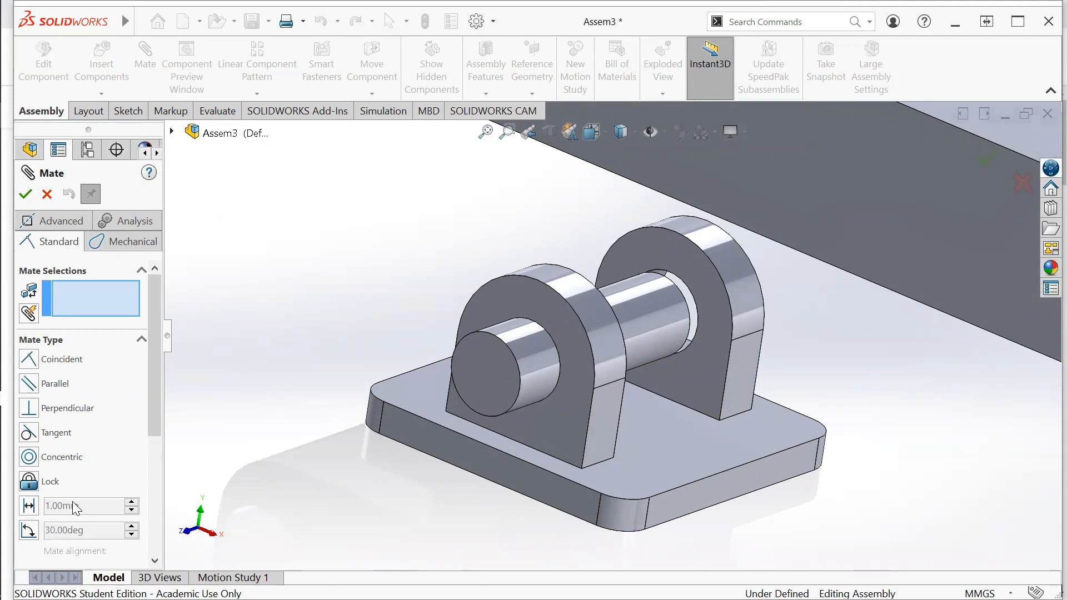
left_click(29, 364)
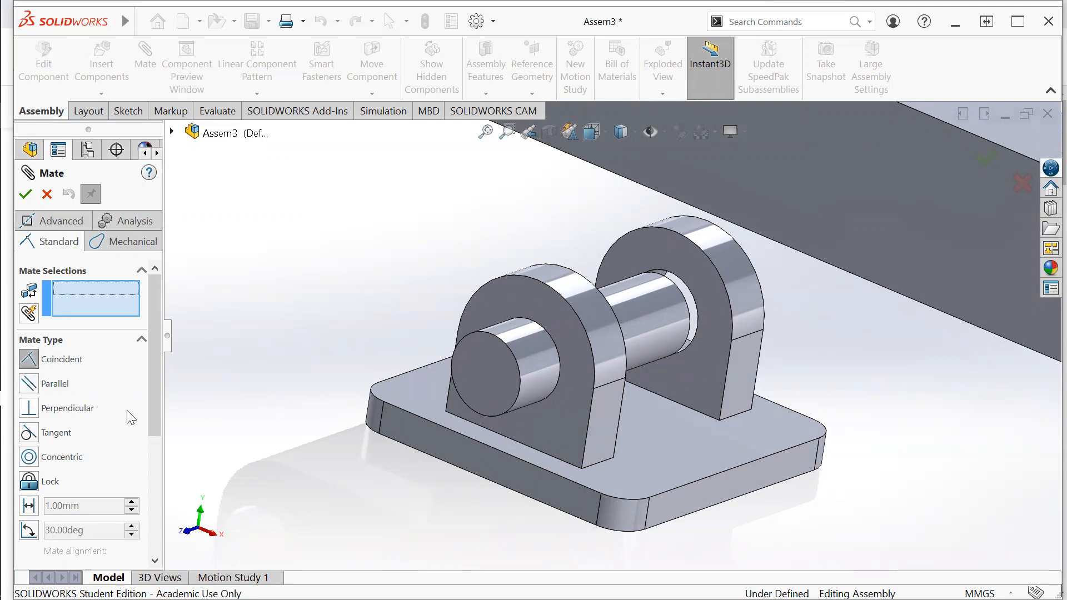
left_click(491, 371)
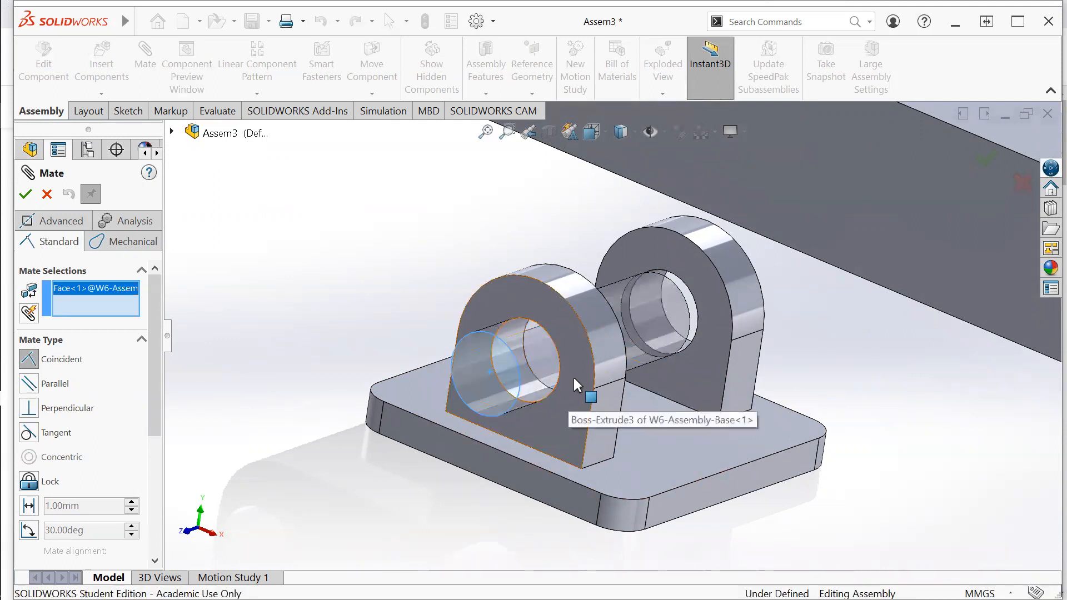
left_click(576, 376)
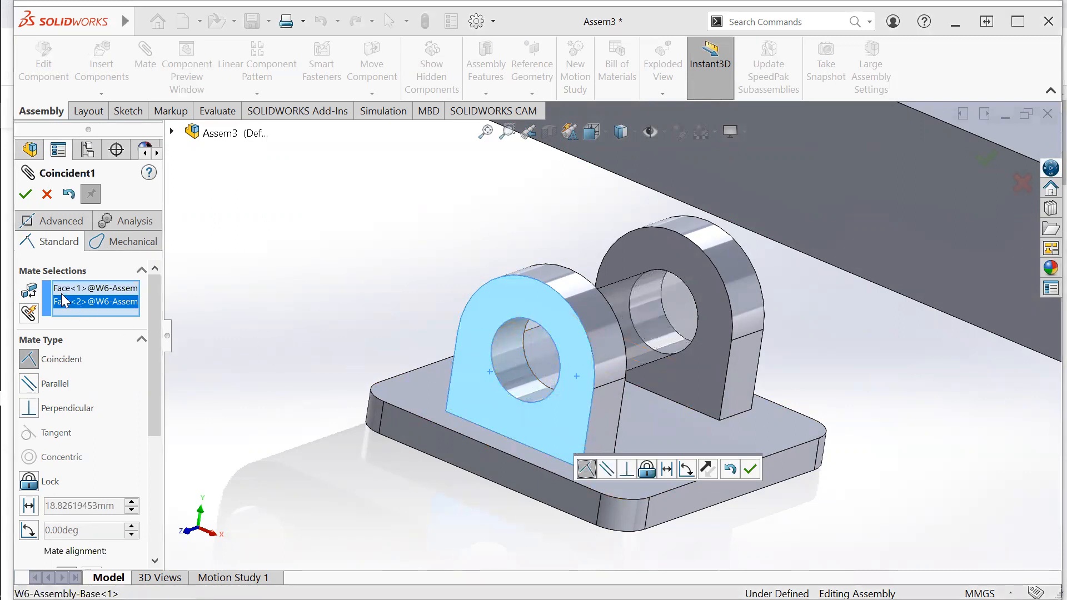
left_click(25, 194)
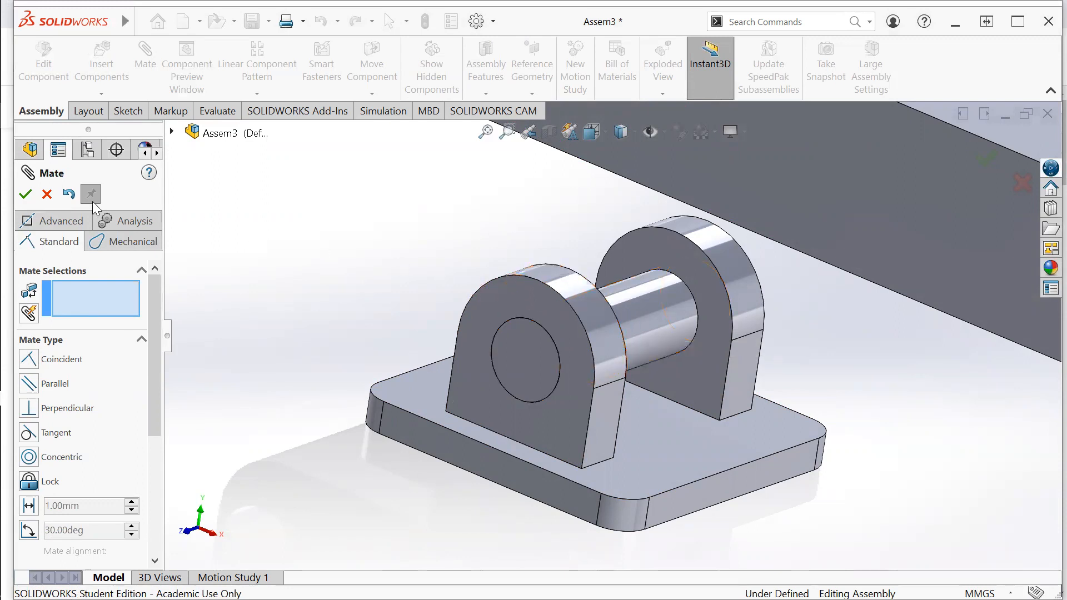
mouse_move(15, 194)
left_click(25, 195)
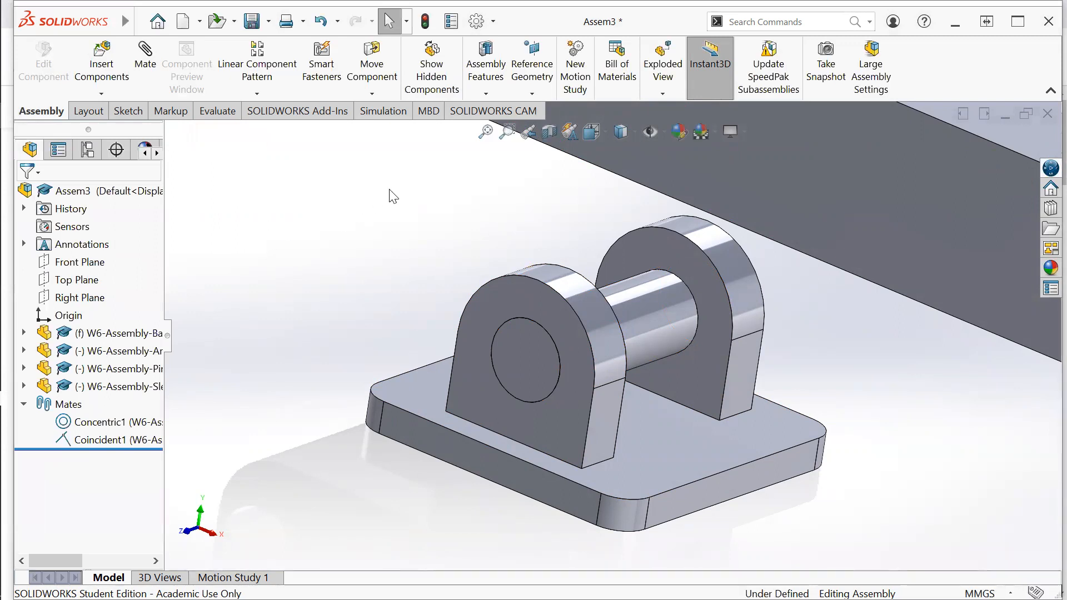
Step: Move the sleeve down beside the base, with its holed end next to the lugs
left_click(486, 131)
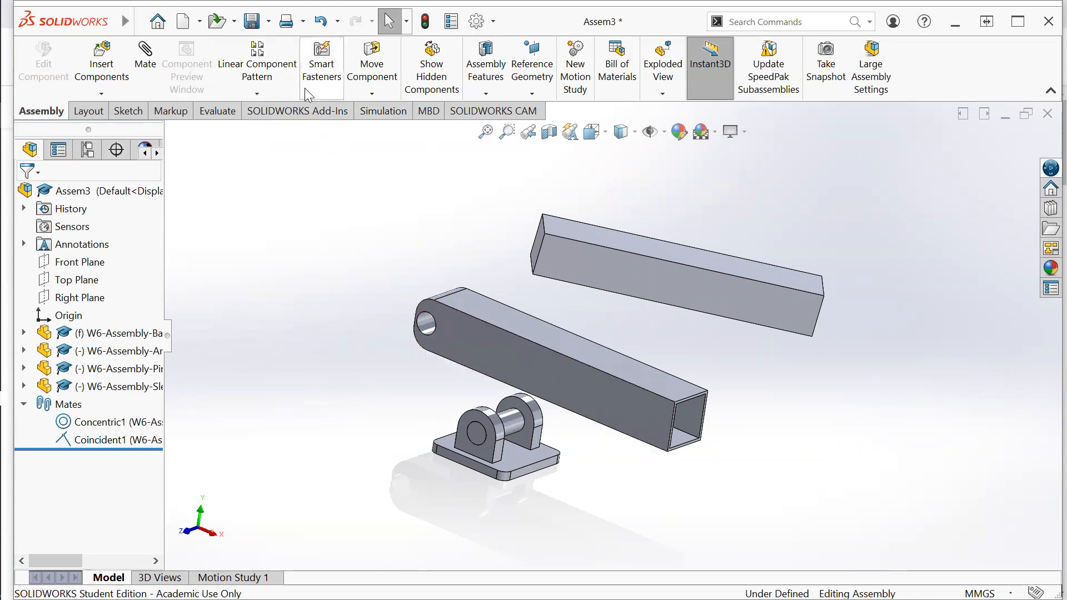
left_click(372, 95)
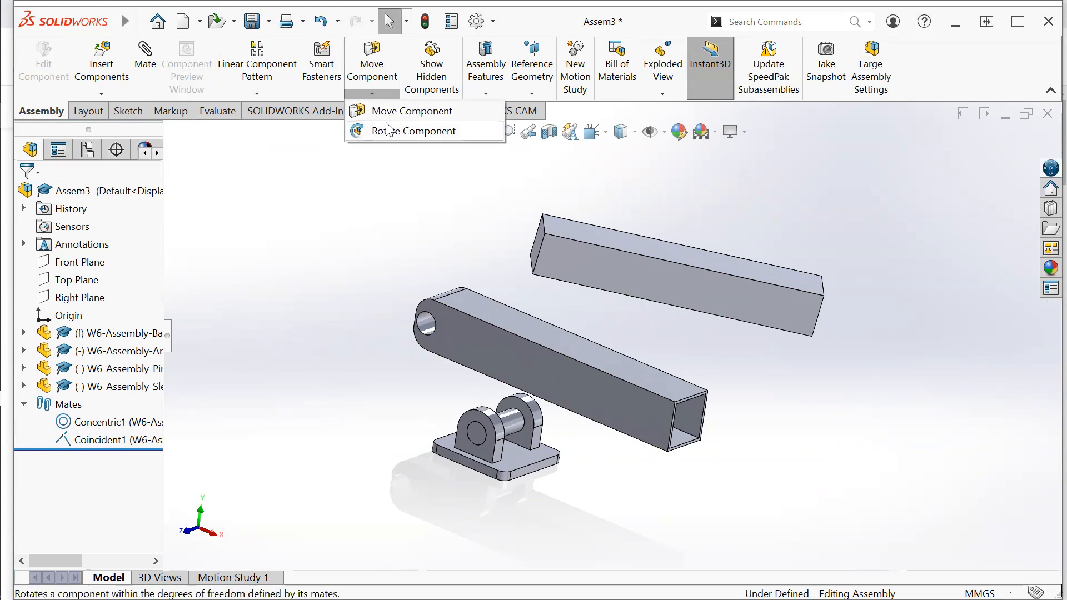
left_click(387, 115)
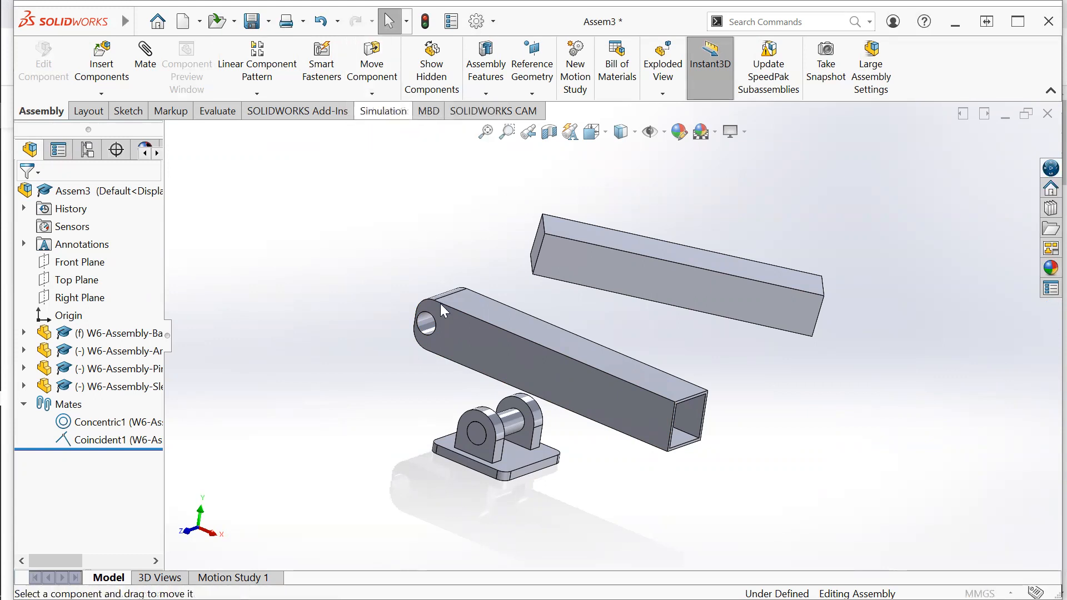
left_click_drag(461, 338, 626, 445)
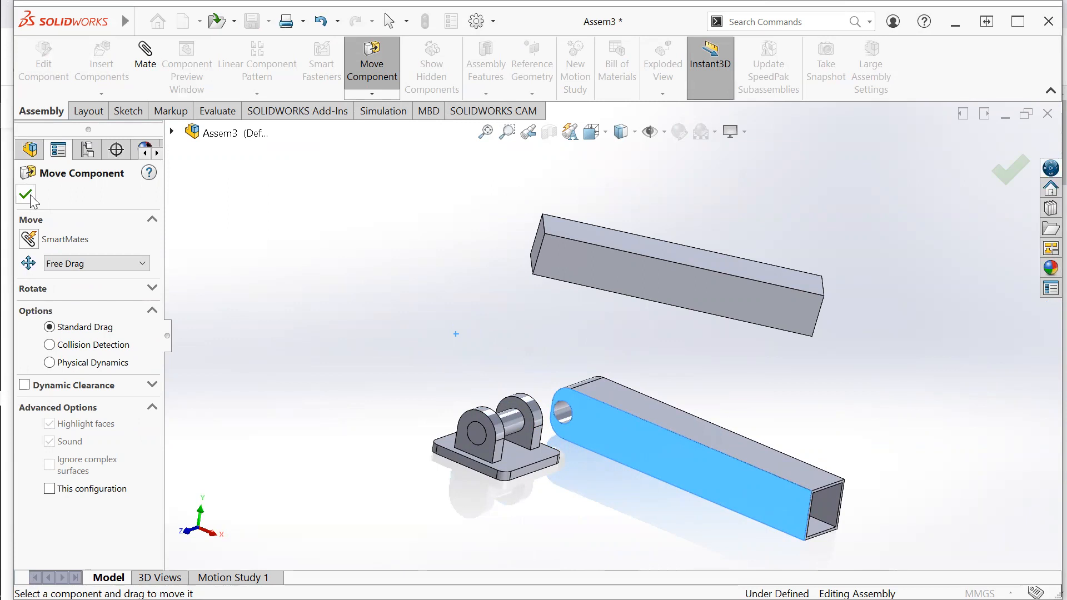
left_click(30, 196)
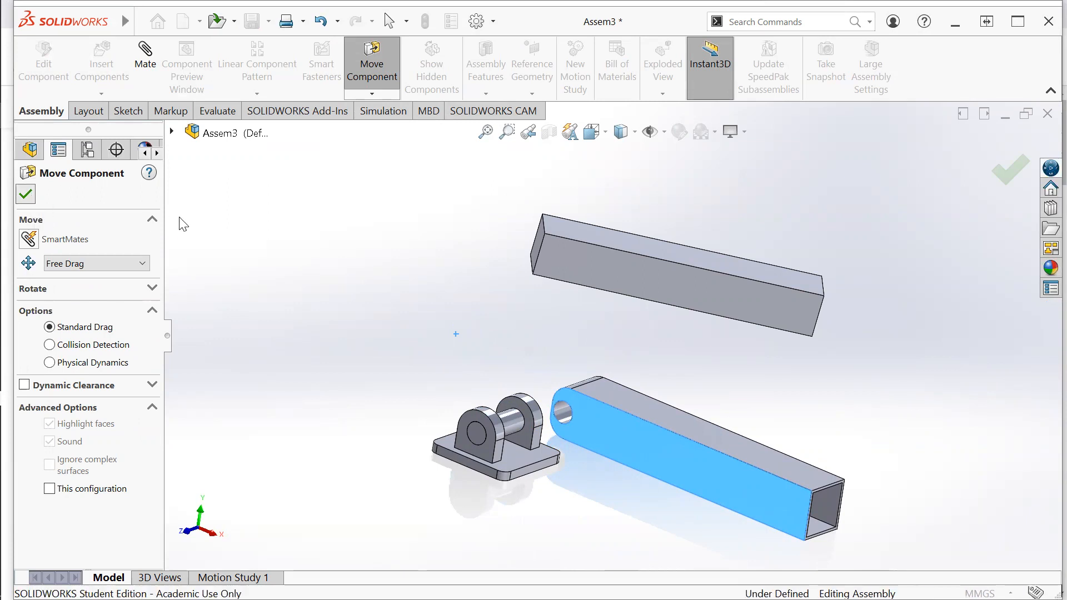
Step: Lower the sleeve slightly with a free move, keeping its holed end beside the base's lugs
left_click(507, 132)
left_click_drag(406, 346, 663, 485)
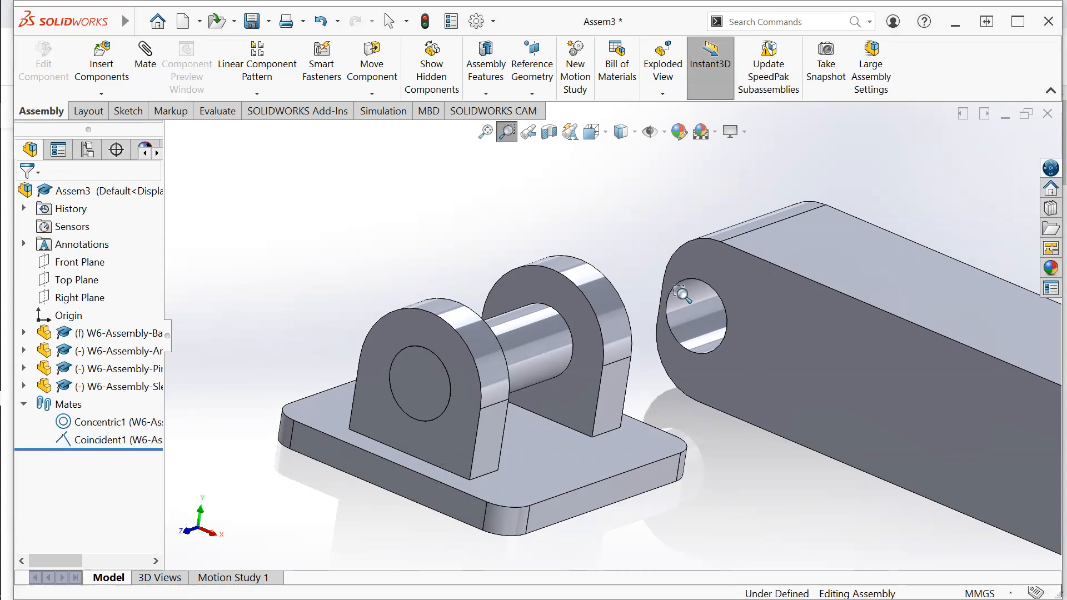
left_click(369, 93)
left_click(413, 111)
left_click_drag(775, 333, 751, 393)
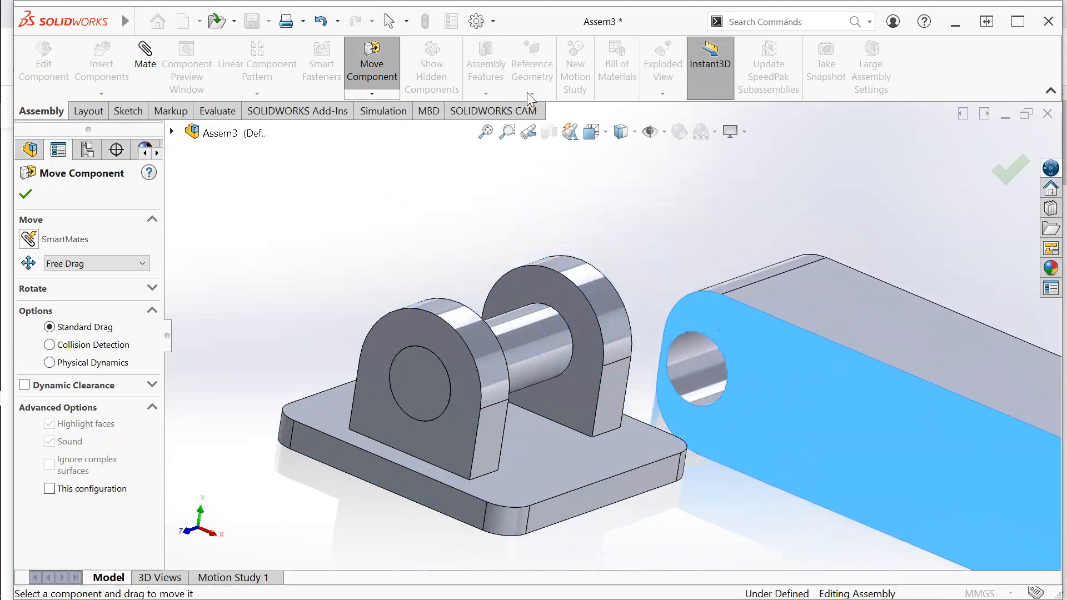
key("Escape")
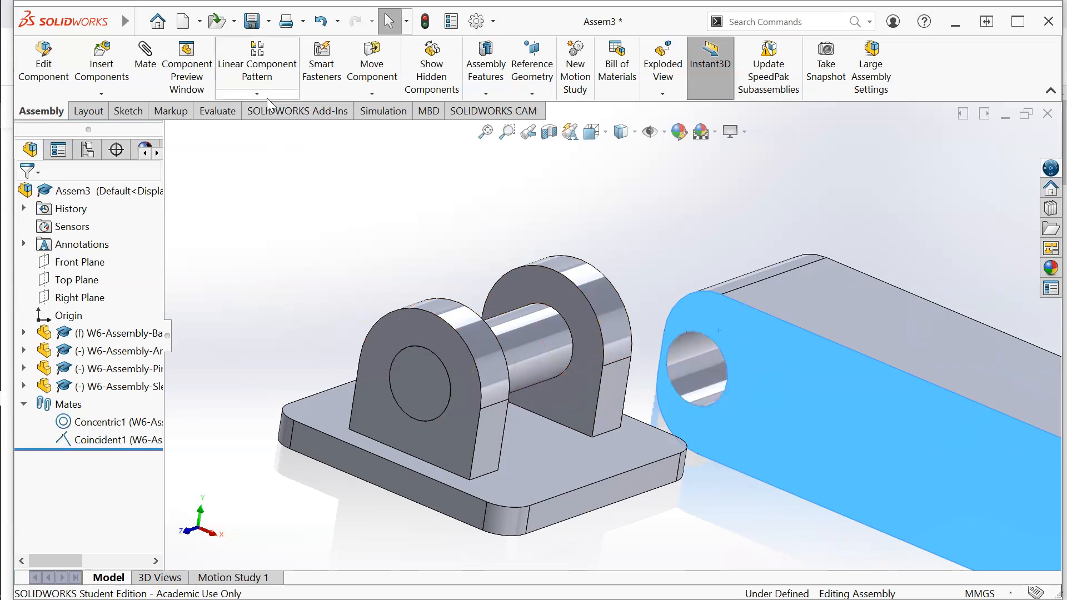
Step: Clear the preselected sleeve face and add a concentric mate between the sleeve's hole edge and the hole edge on the base's front lug
left_click(146, 53)
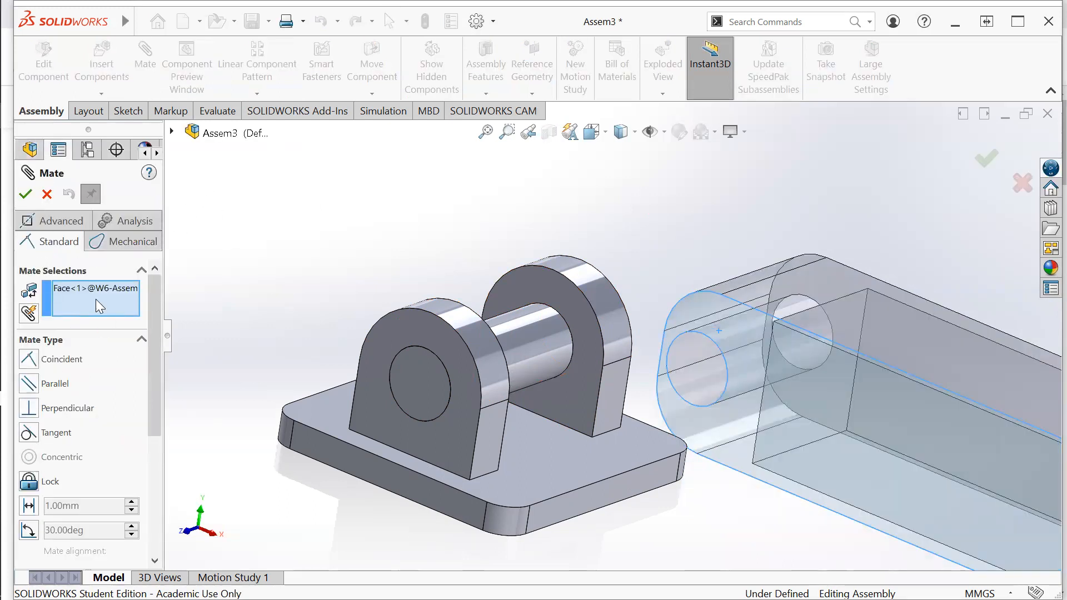
right_click(96, 298)
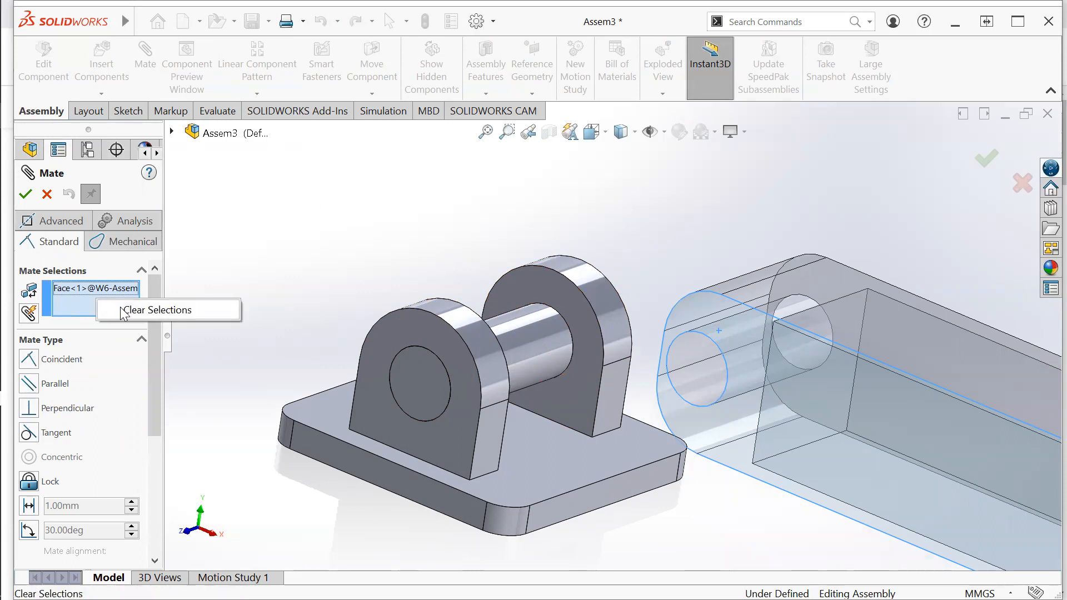
left_click(124, 310)
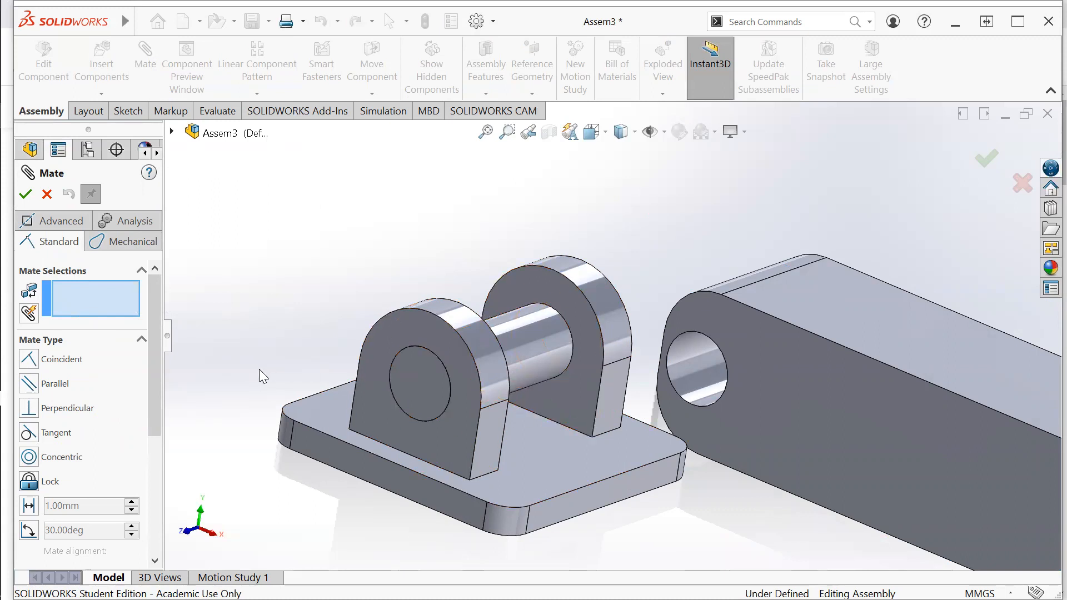
left_click(31, 460)
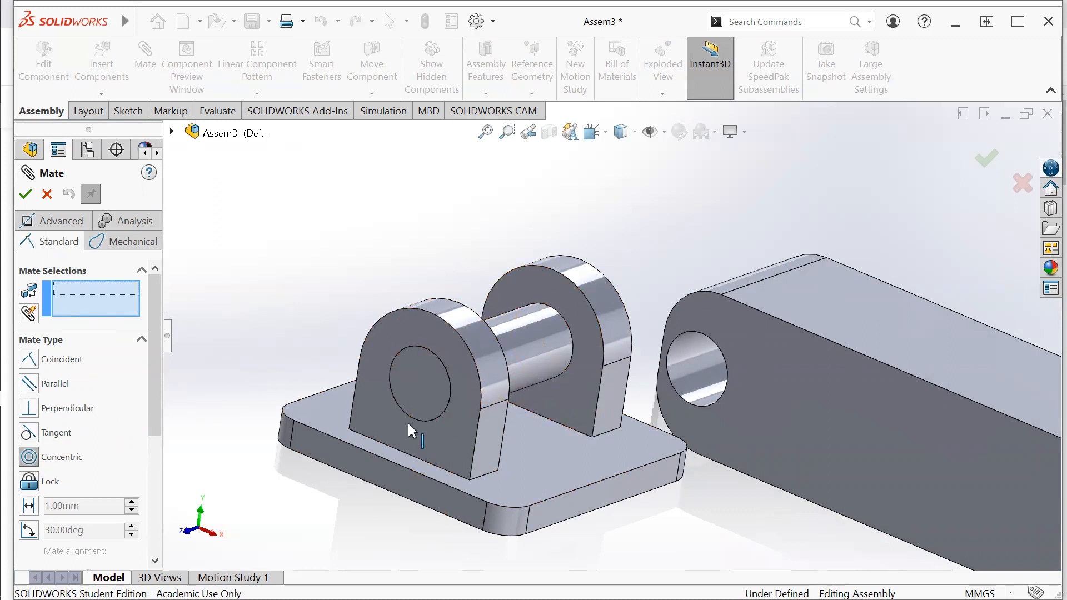
left_click(689, 330)
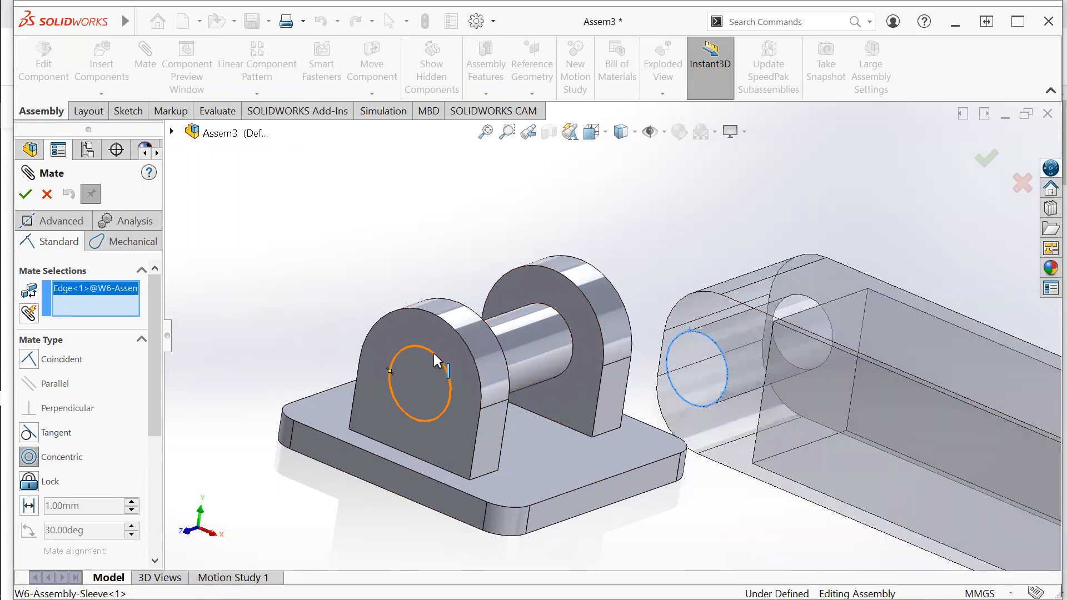
left_click(434, 356)
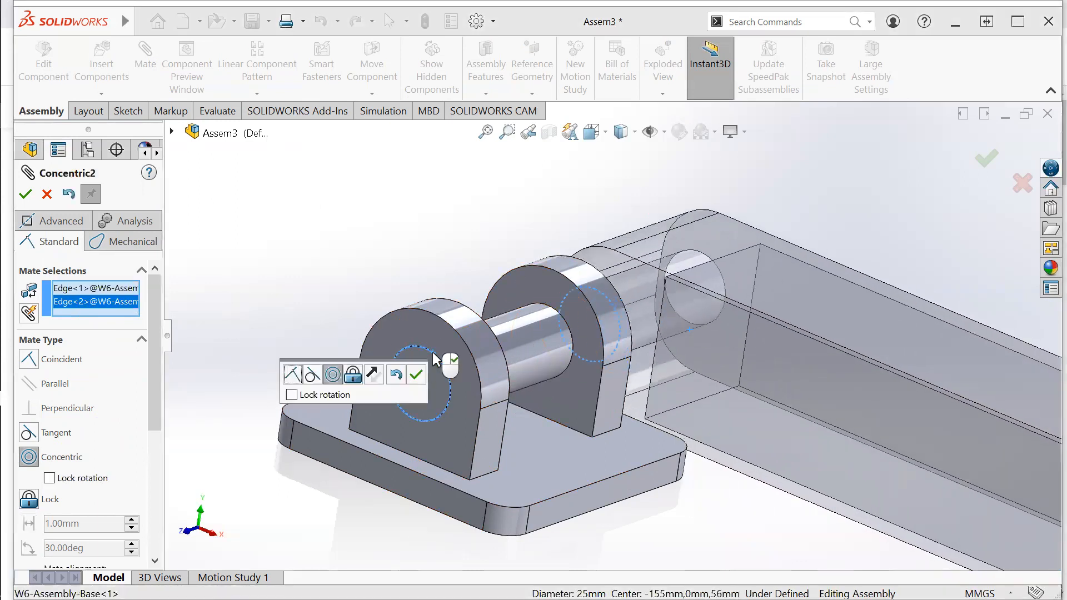
left_click(25, 194)
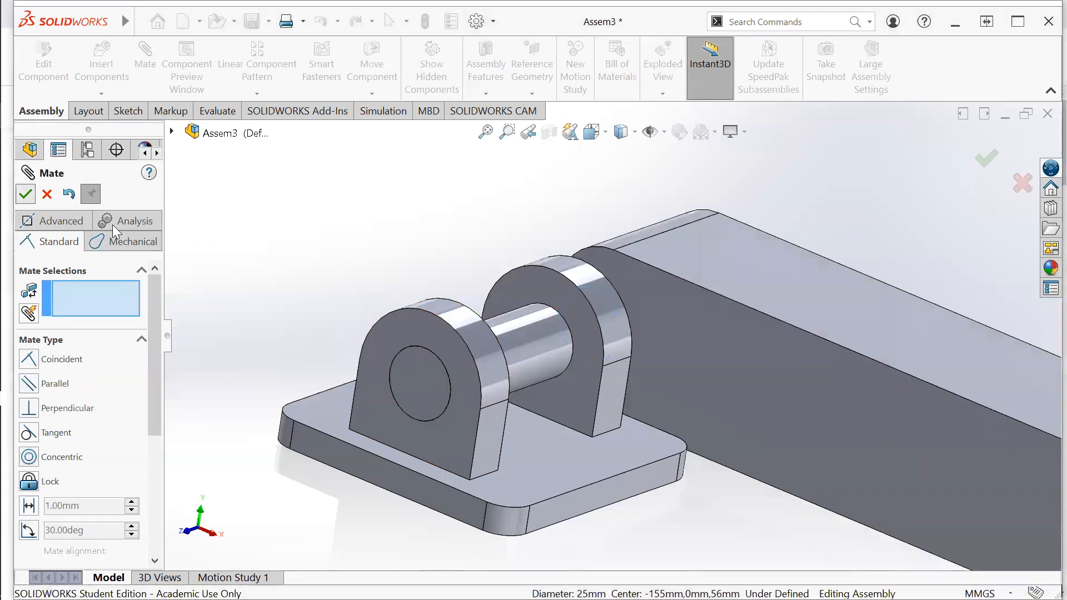
Step: Clear the mate selections and close the Mate command
right_click(358, 214)
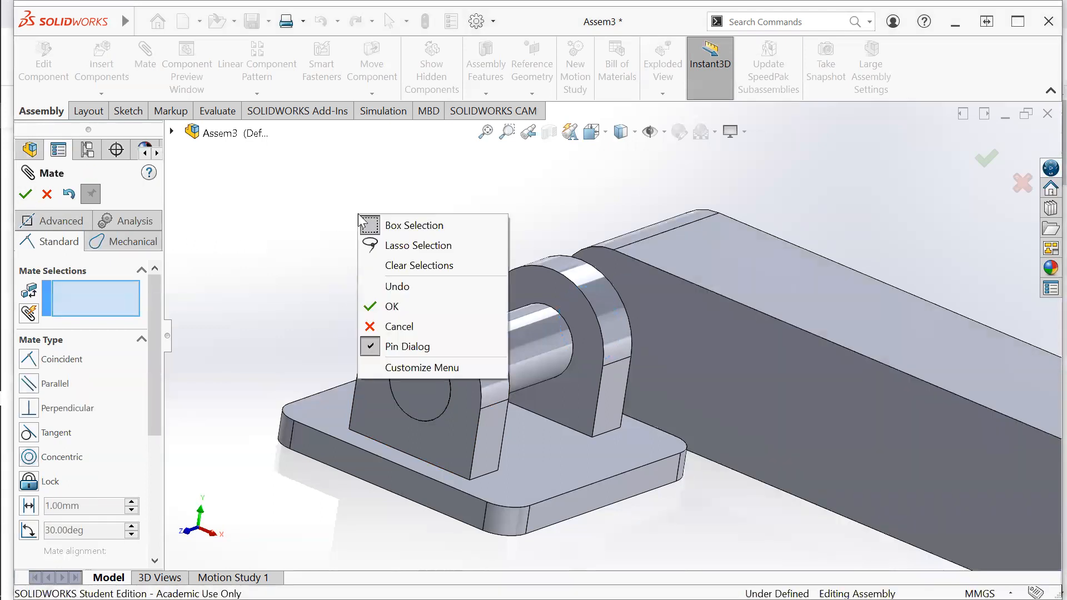
left_click(420, 265)
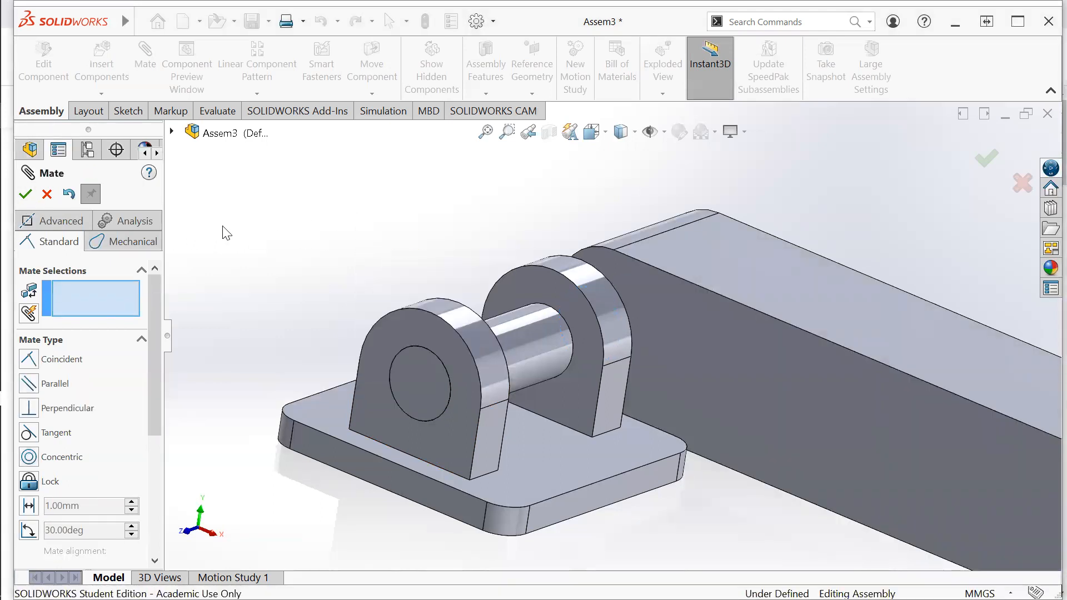
left_click(44, 196)
Step: Start a coincident mate with the sleeve's front side face as the first selection
right_click(350, 217)
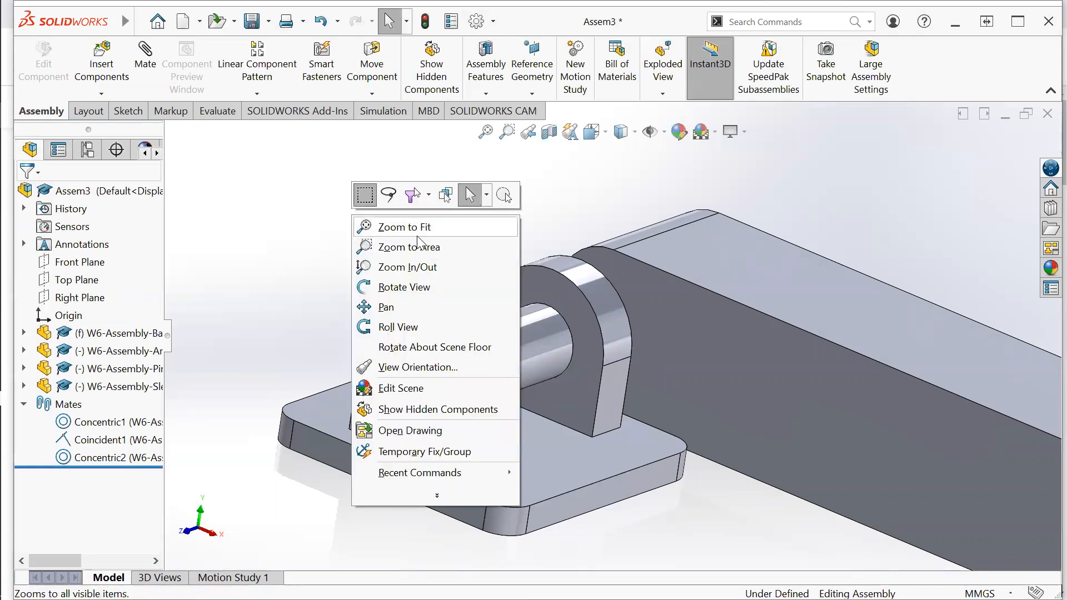
left_click(445, 286)
left_click_drag(444, 298, 589, 328)
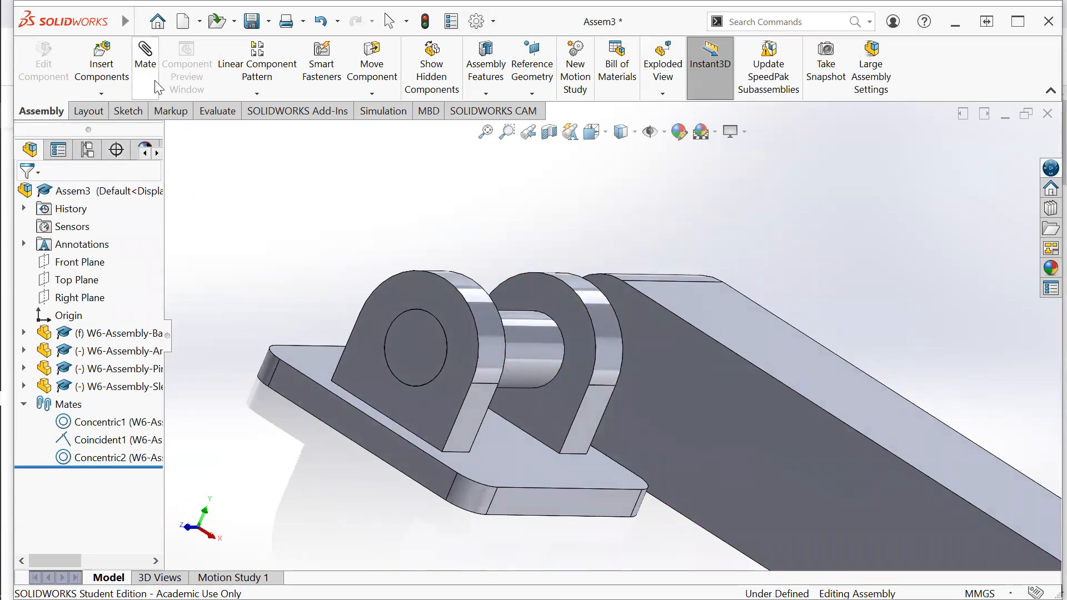
left_click(147, 62)
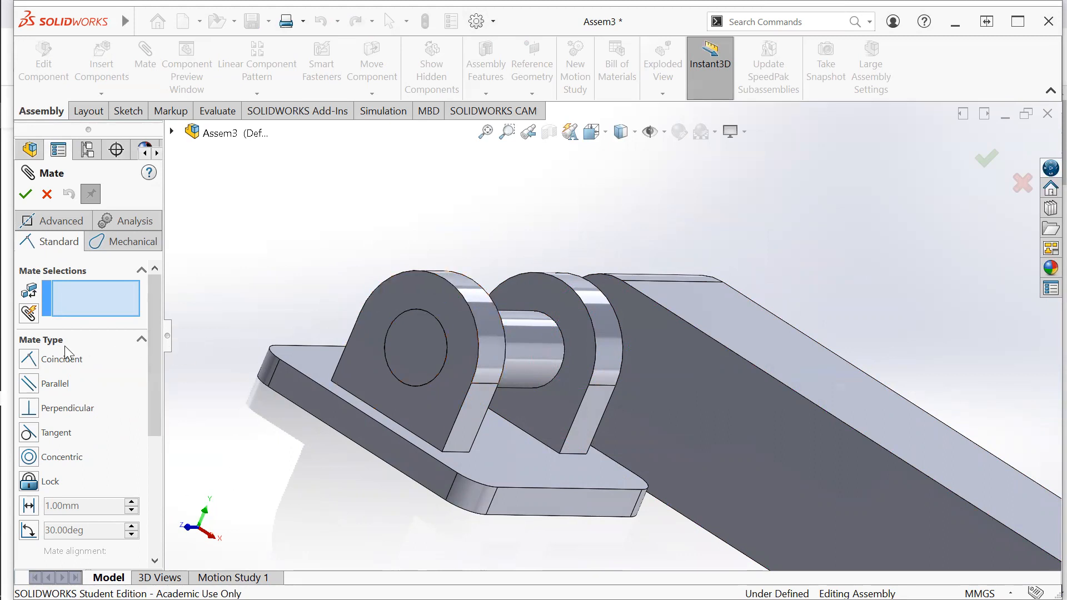
left_click(30, 361)
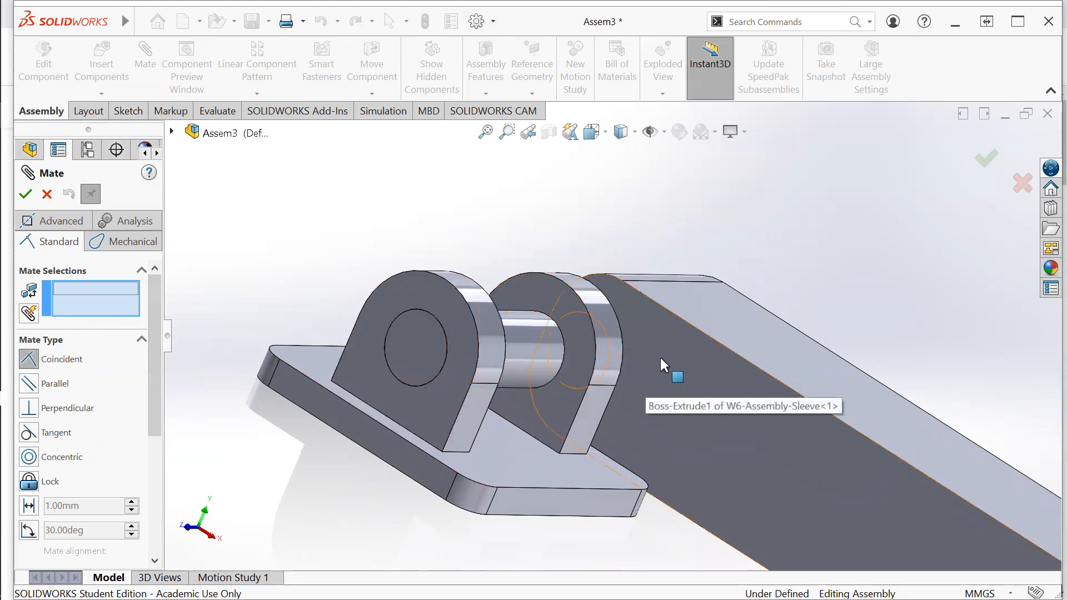
left_click(694, 378)
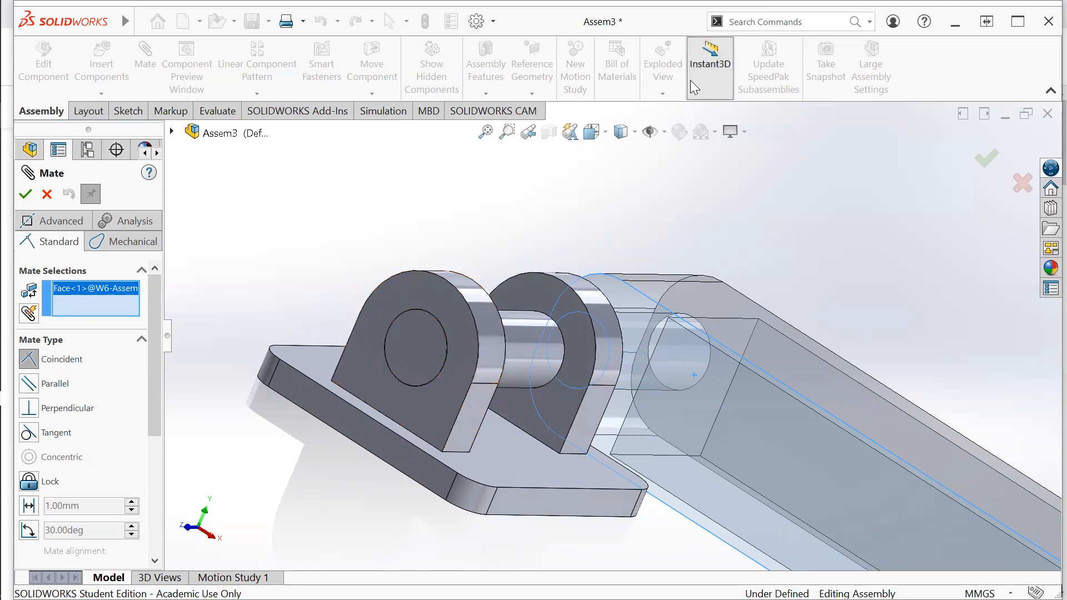
left_click(634, 132)
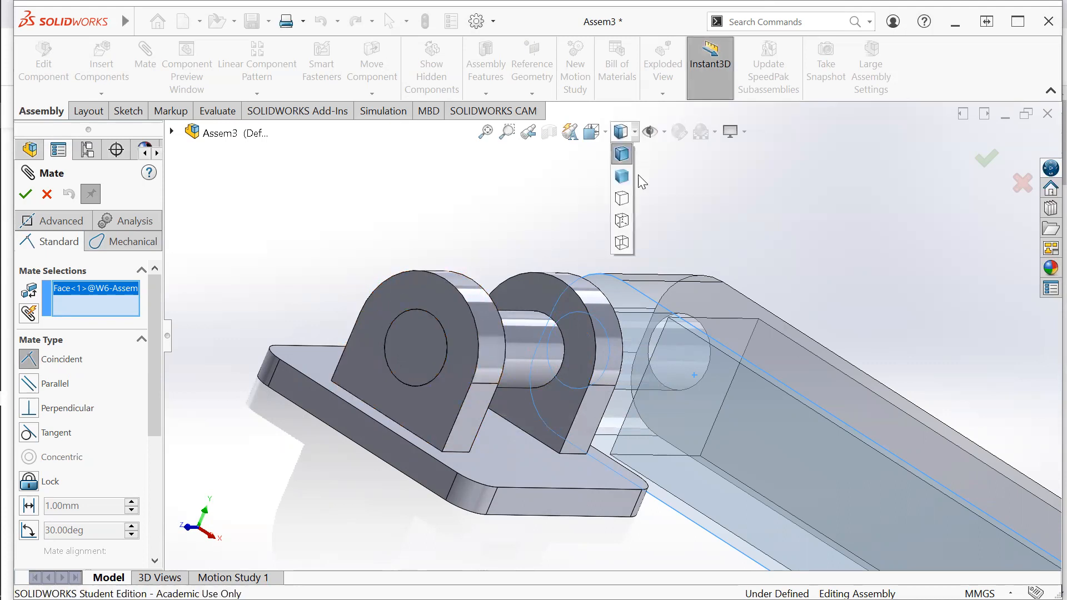
left_click(622, 223)
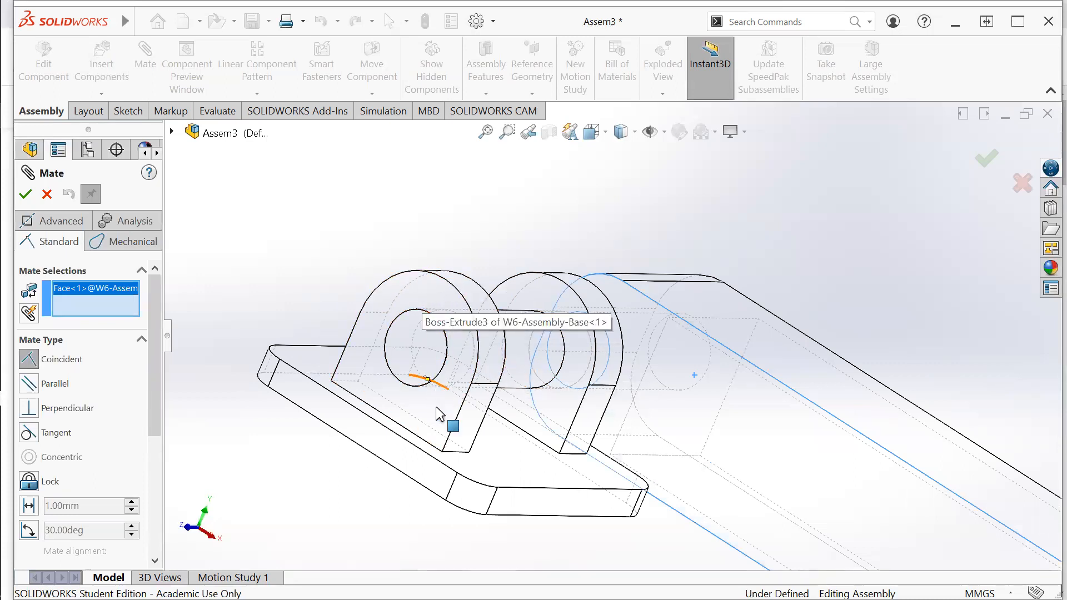
left_click(634, 131)
left_click(621, 178)
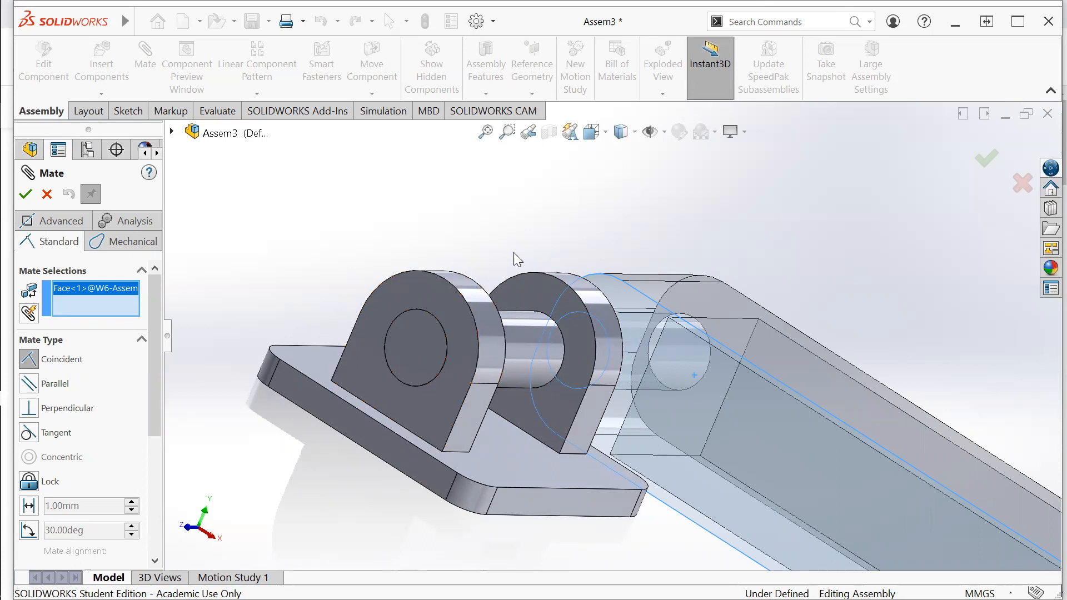
right_click(533, 291)
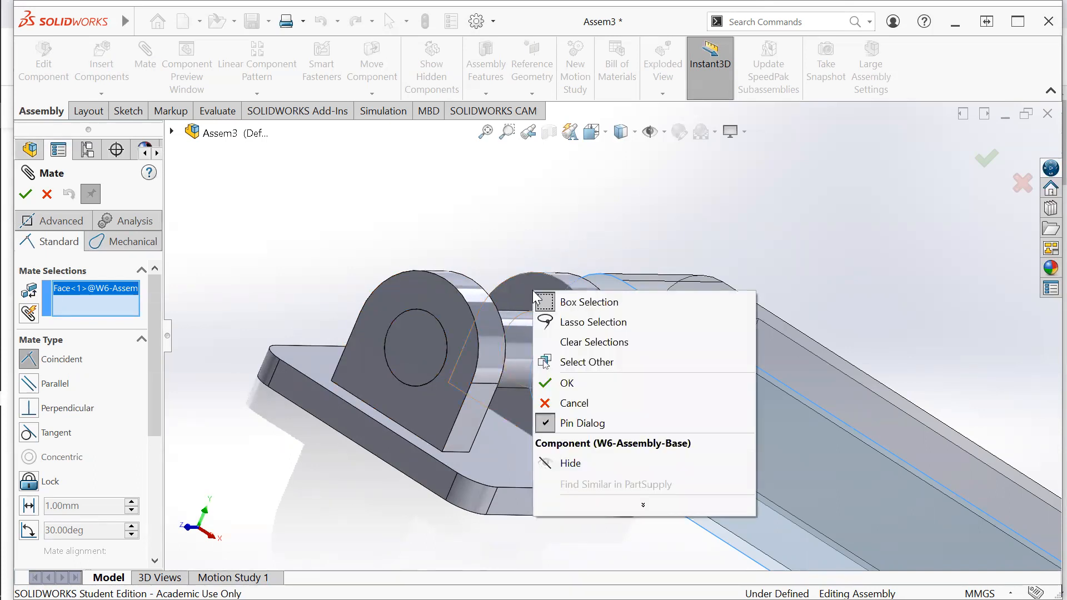
left_click(581, 363)
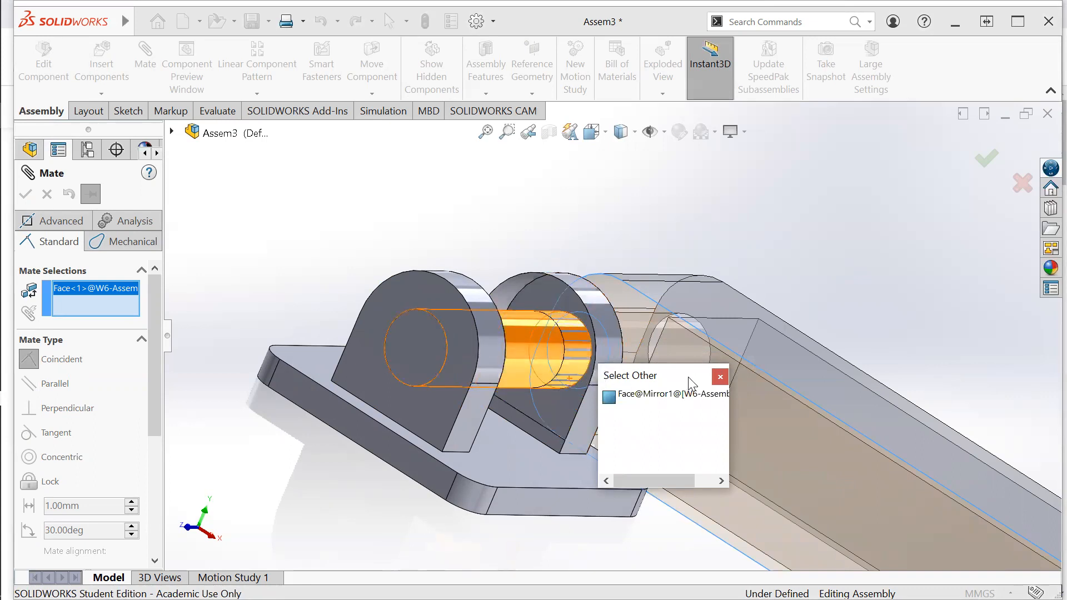
left_click(721, 377)
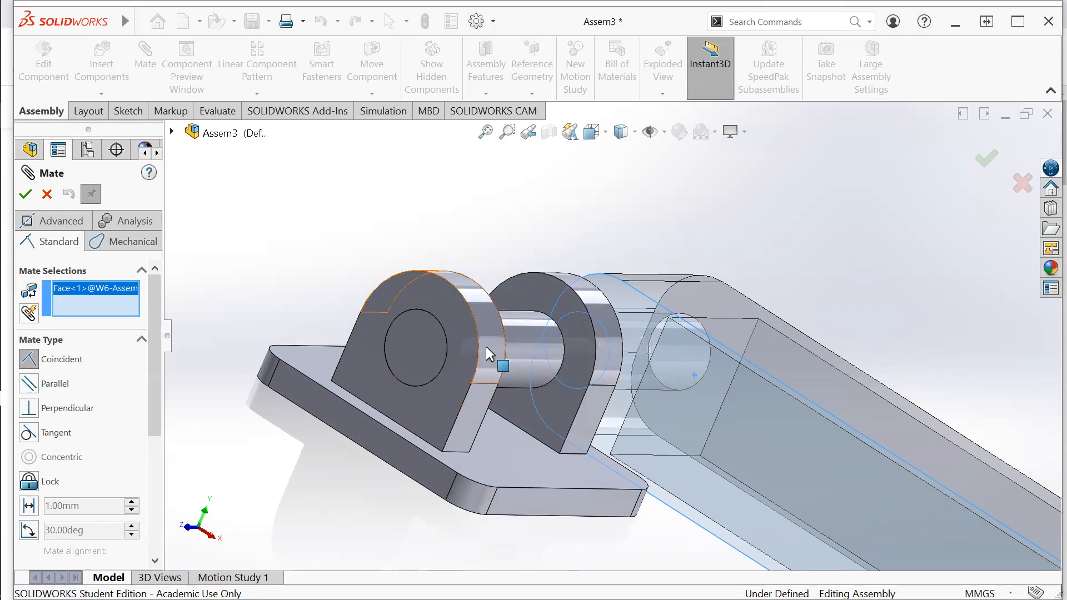
Step: Complete the coincident mate by selecting the hidden inner face of the base's front lug with Select Other, and finish mating
right_click(452, 307)
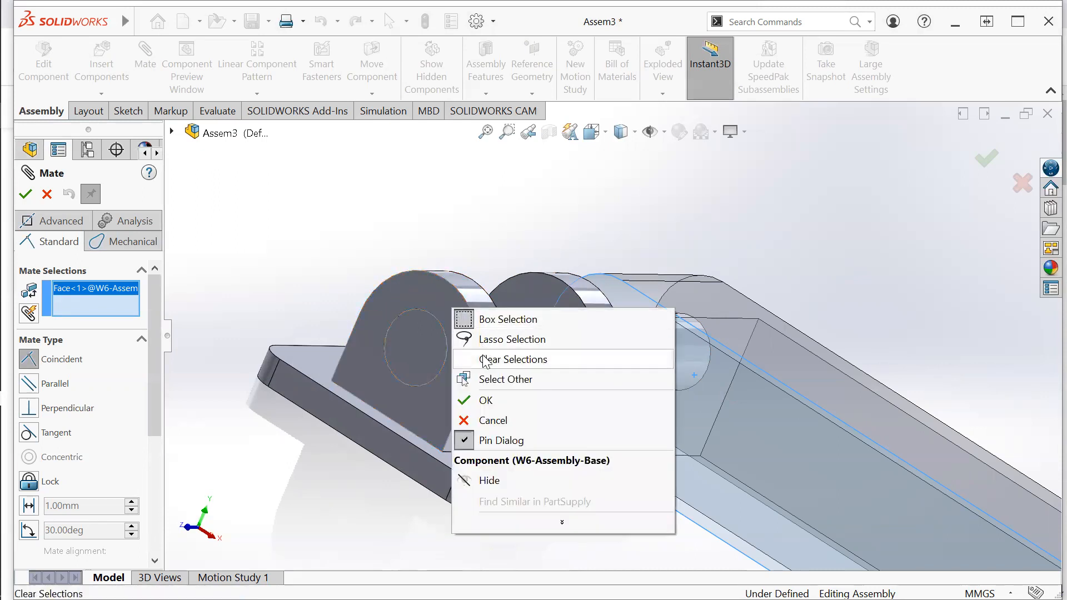
left_click(484, 378)
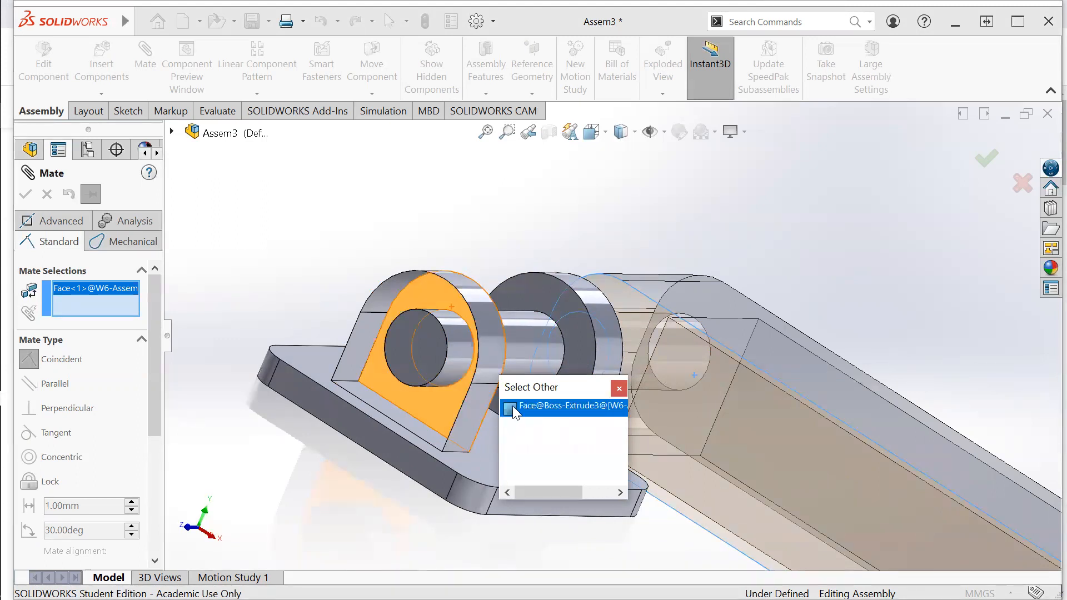
left_click(442, 404)
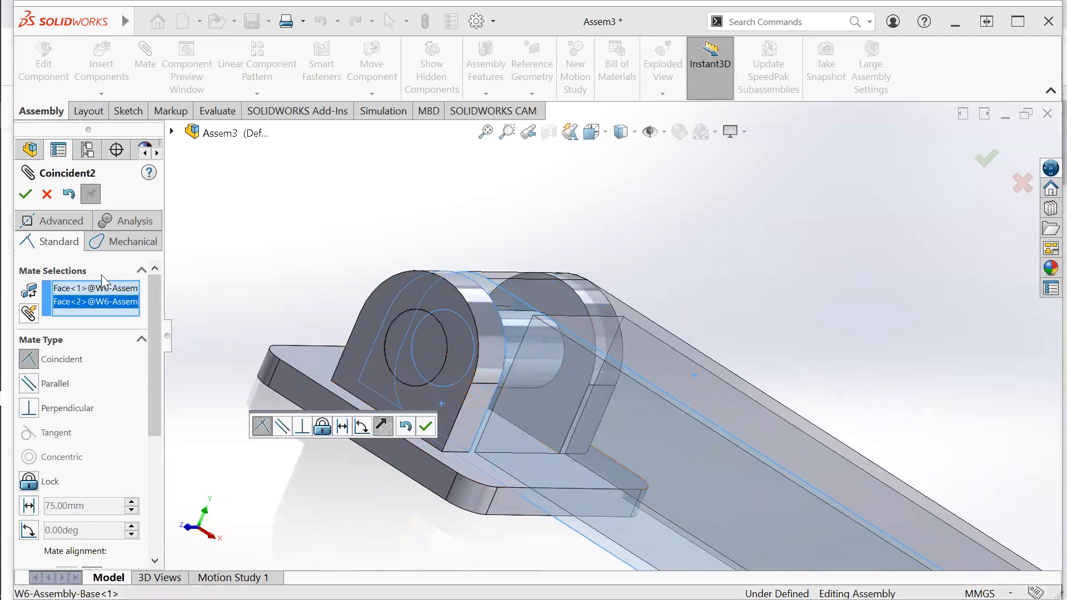
left_click(25, 194)
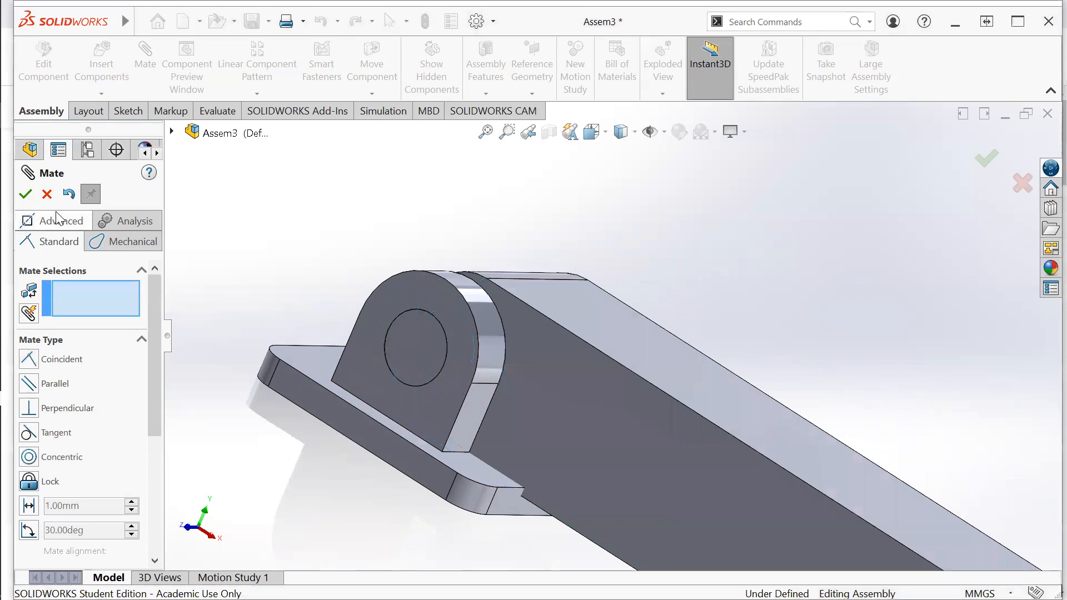
left_click(25, 194)
Step: Show the whole assembly in front view and swing the sleeve's free end slightly upward about the pin with a free move
right_click(281, 266)
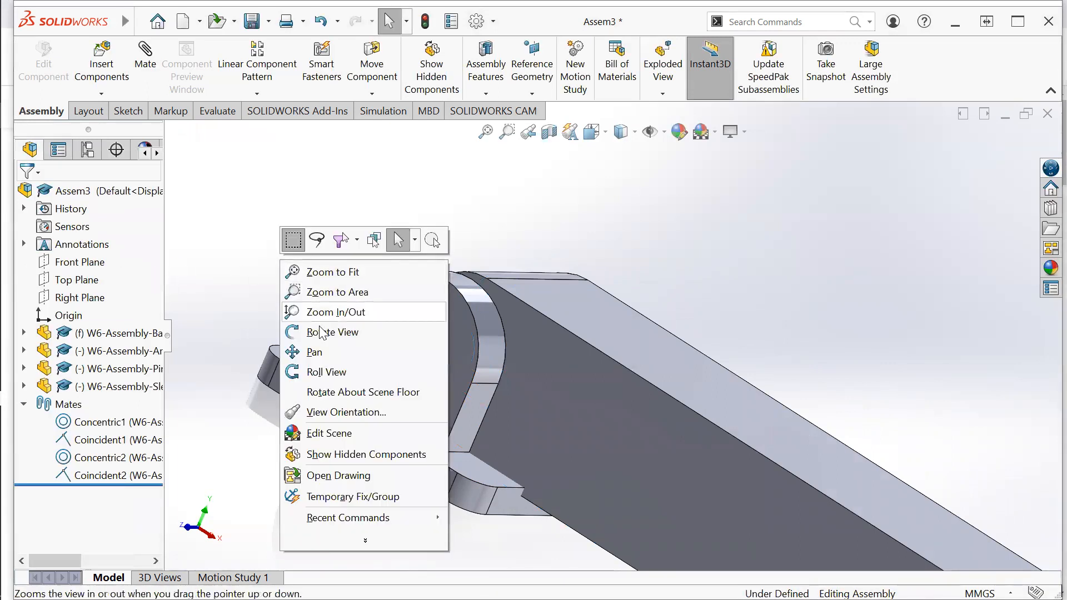
left_click(333, 331)
left_click_drag(321, 294, 631, 327)
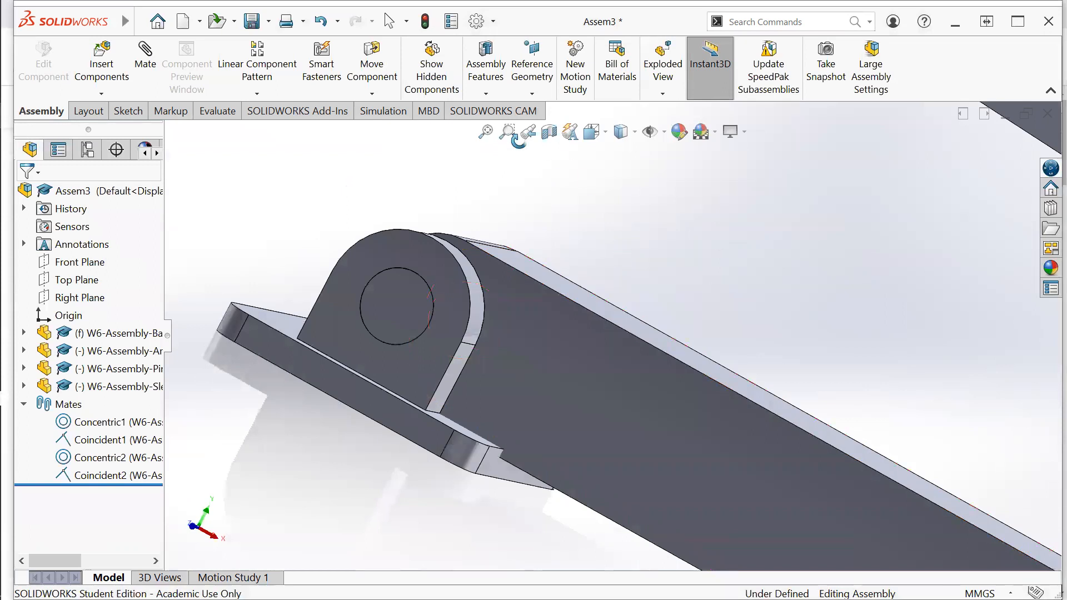
left_click(485, 132)
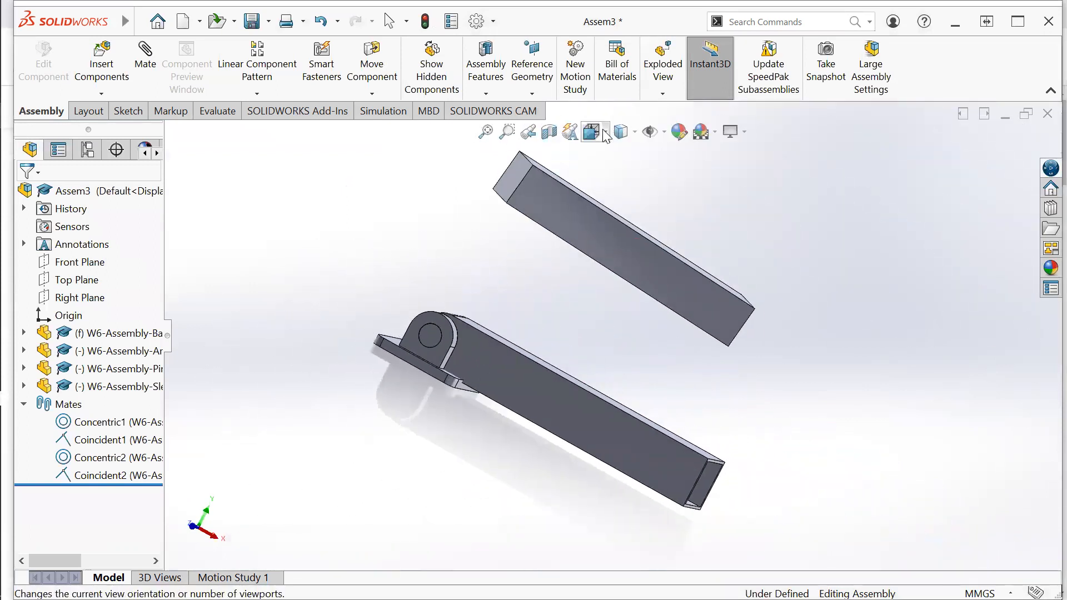
left_click(623, 132)
left_click(470, 376)
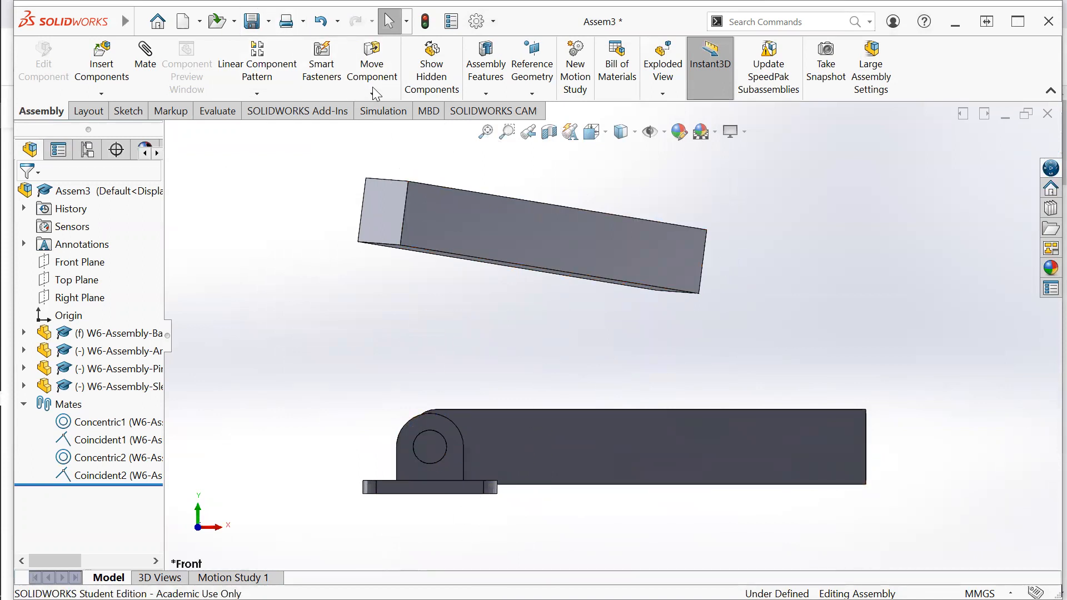
left_click(372, 69)
left_click_drag(703, 434, 611, 431)
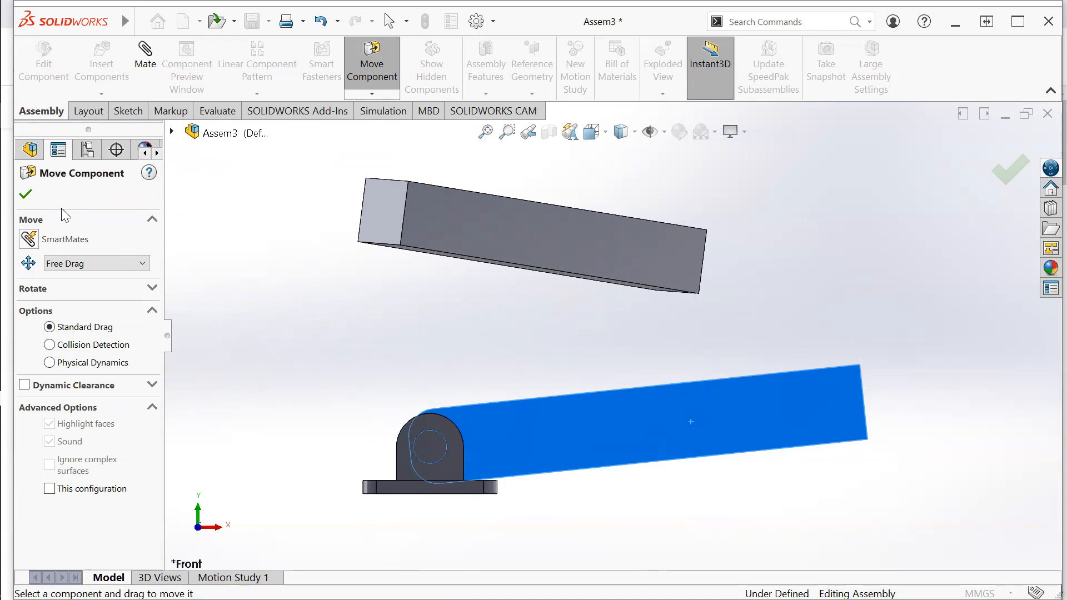
left_click(25, 194)
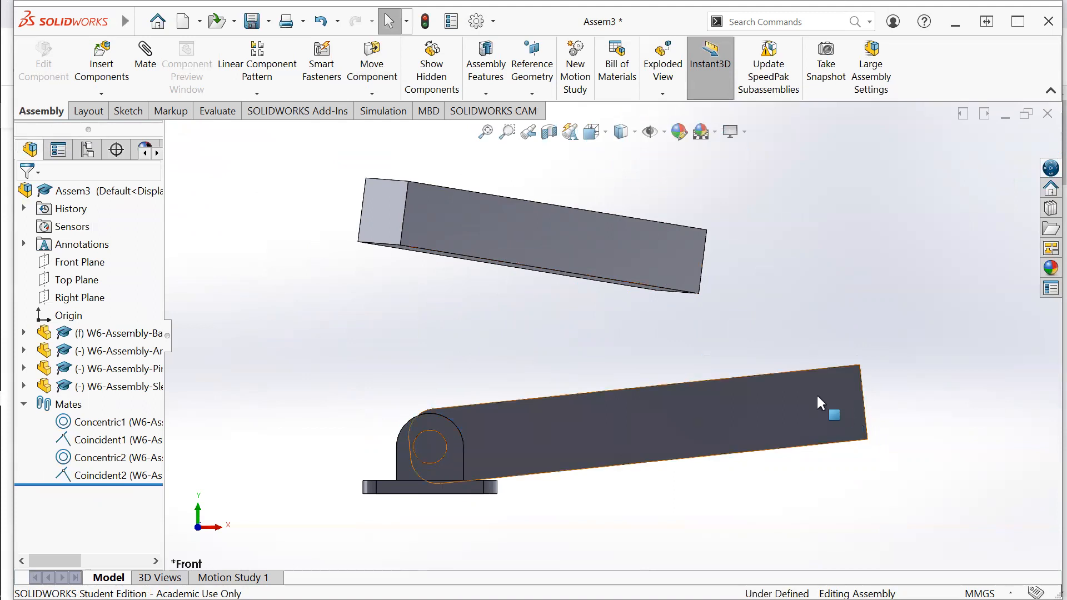
Step: Add a parallel mate between the sleeve's front side face and the arm's front side face
right_click(421, 309)
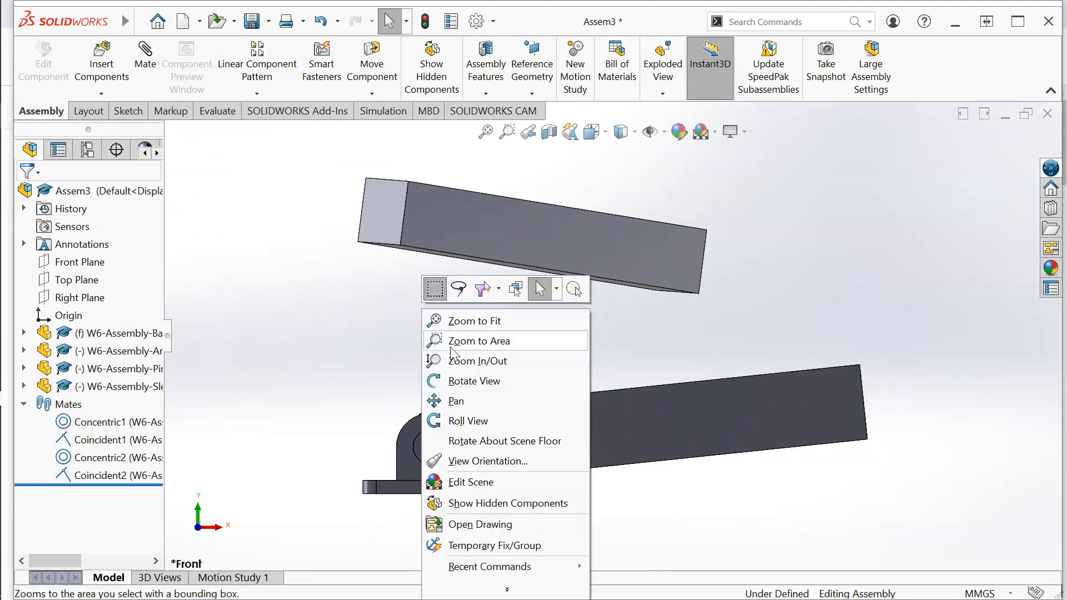
left_click(466, 381)
left_click_drag(476, 364, 458, 384)
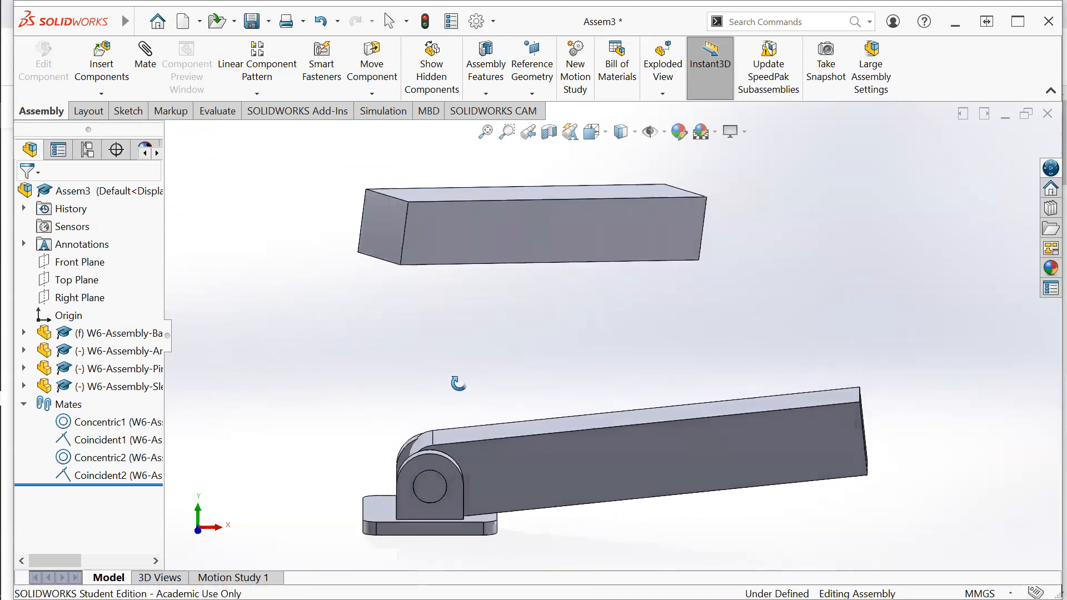
right_click(458, 384)
left_click(487, 167)
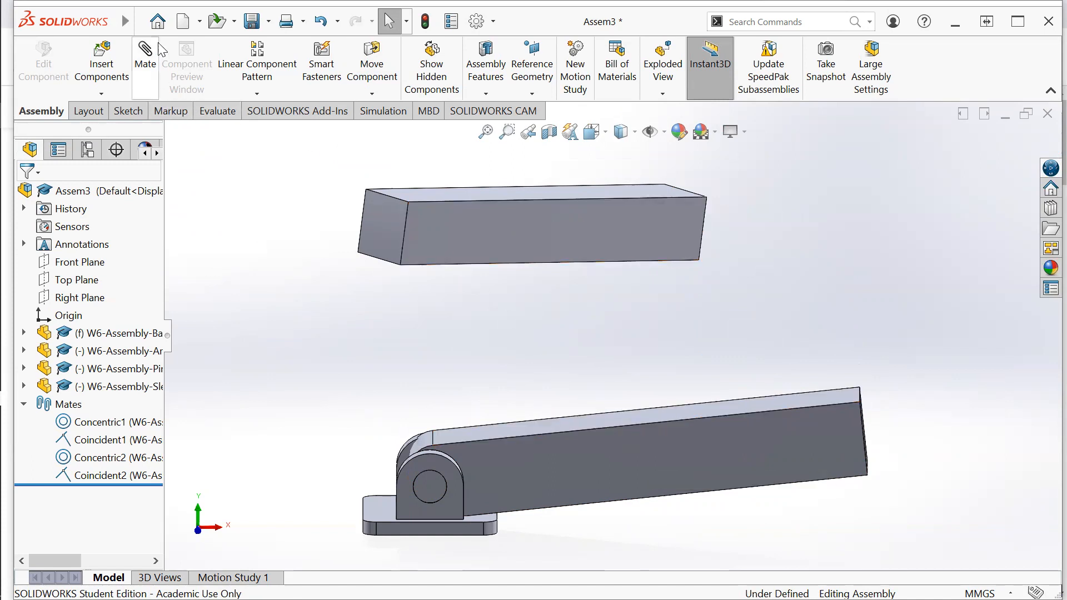
left_click(151, 69)
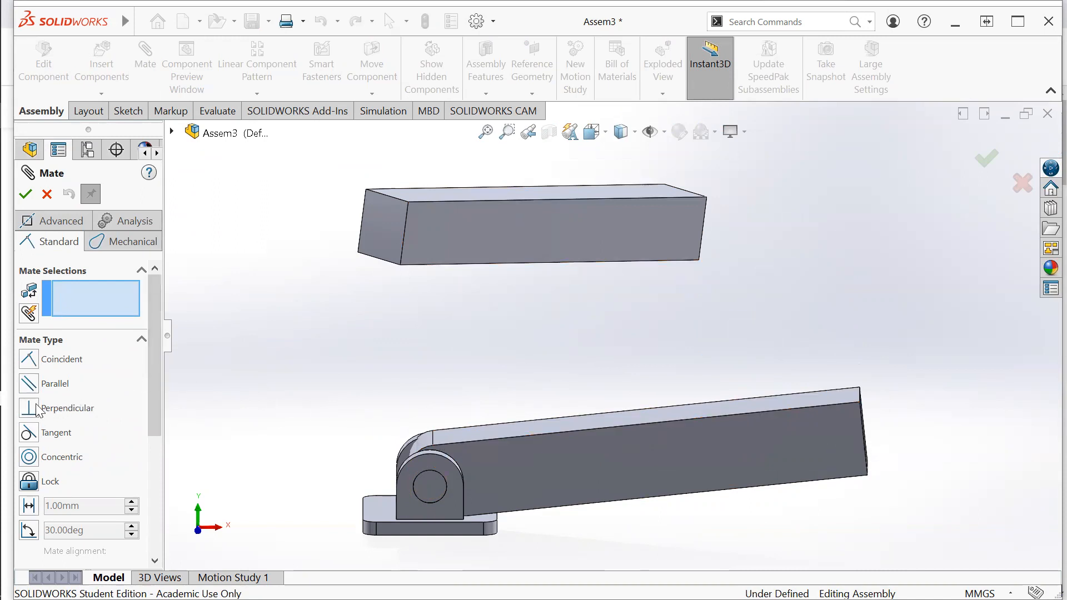
left_click(30, 384)
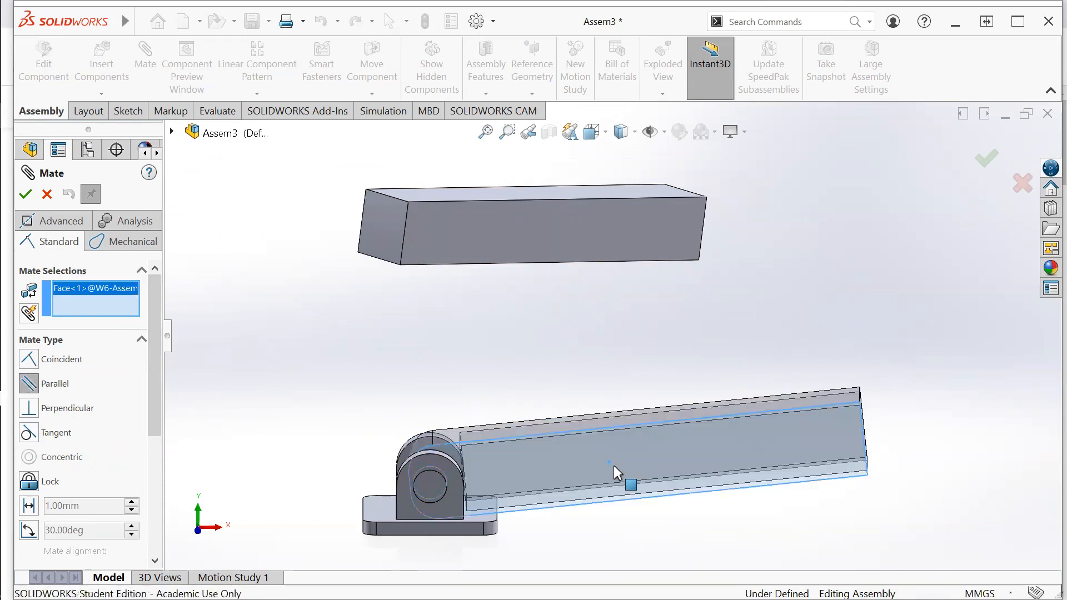
left_click(531, 229)
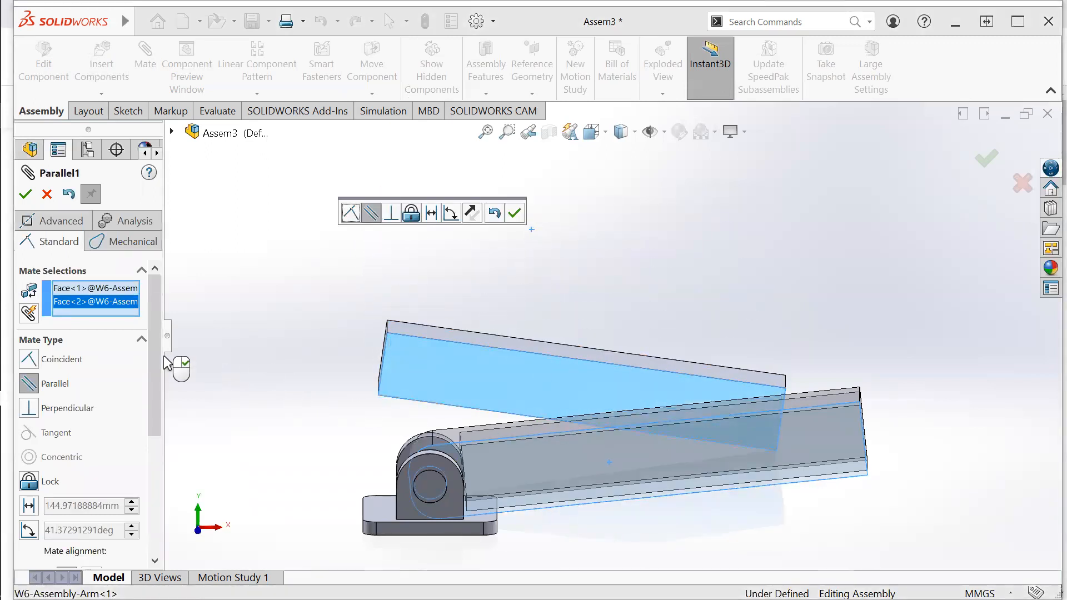
left_click(25, 194)
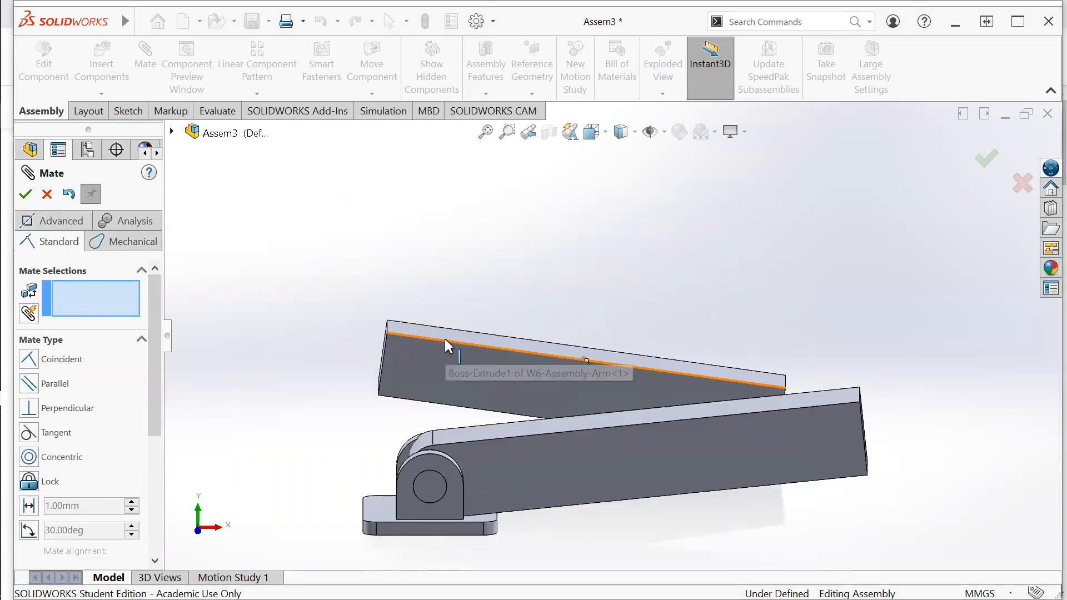
Step: Add a parallel mate between the arm's top face and the sleeve's top face, and finish mating
left_click(473, 338)
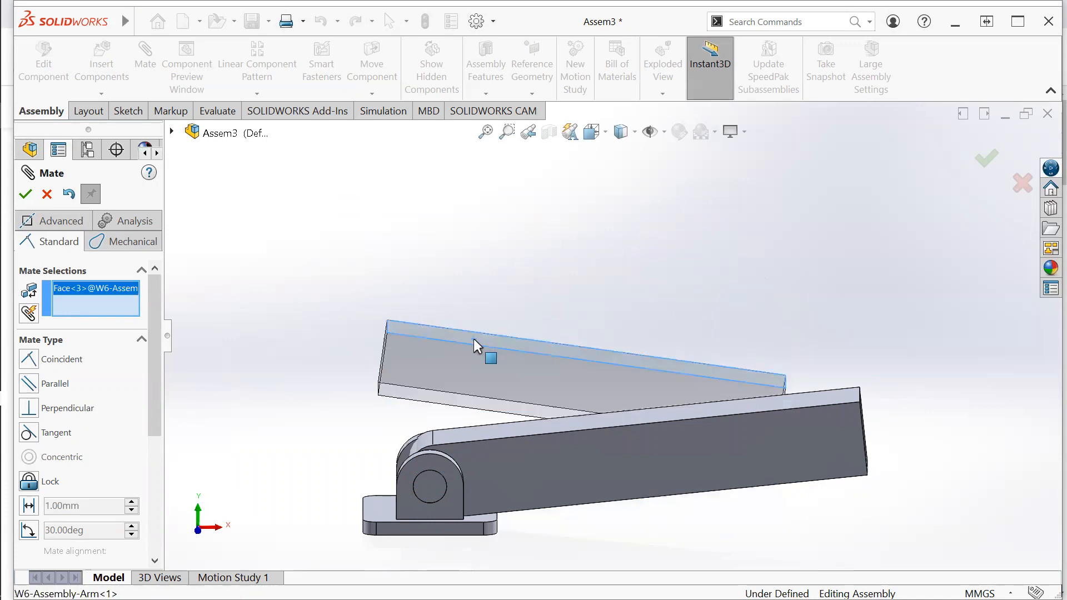
left_click(38, 391)
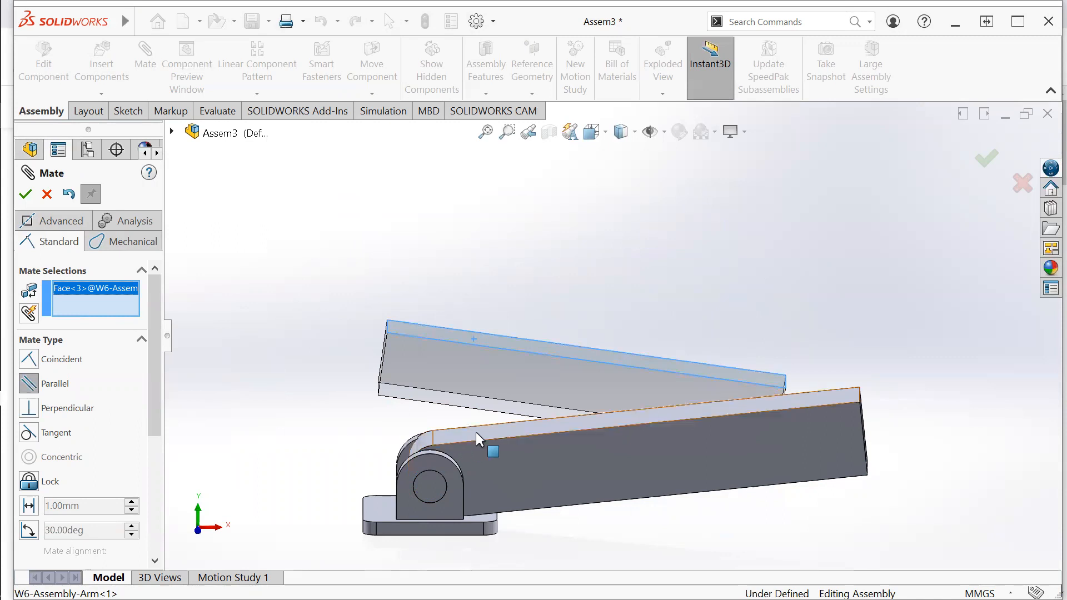
left_click(533, 425)
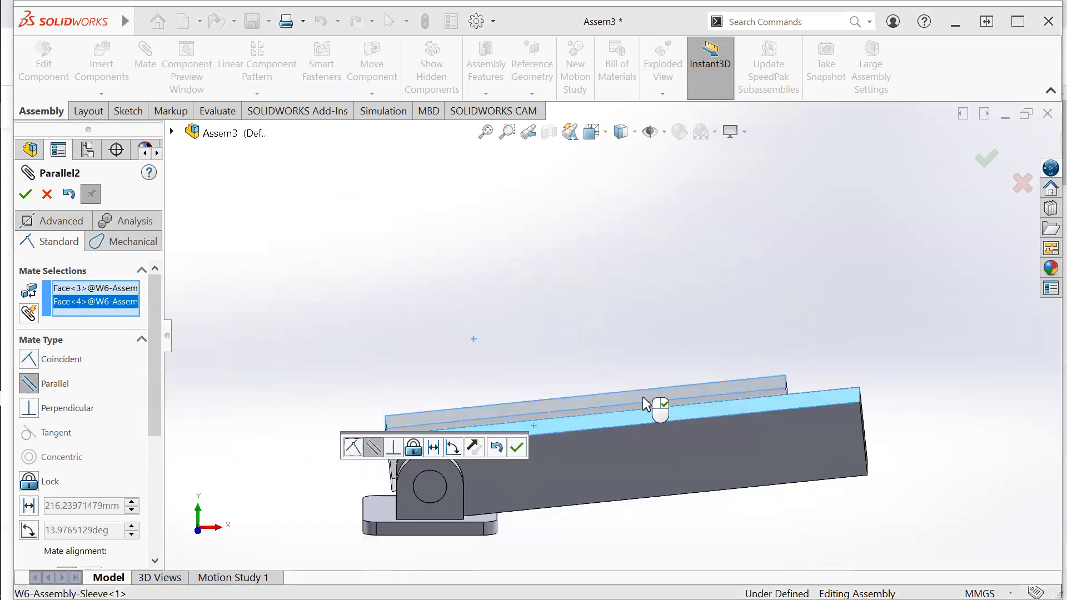
left_click(25, 195)
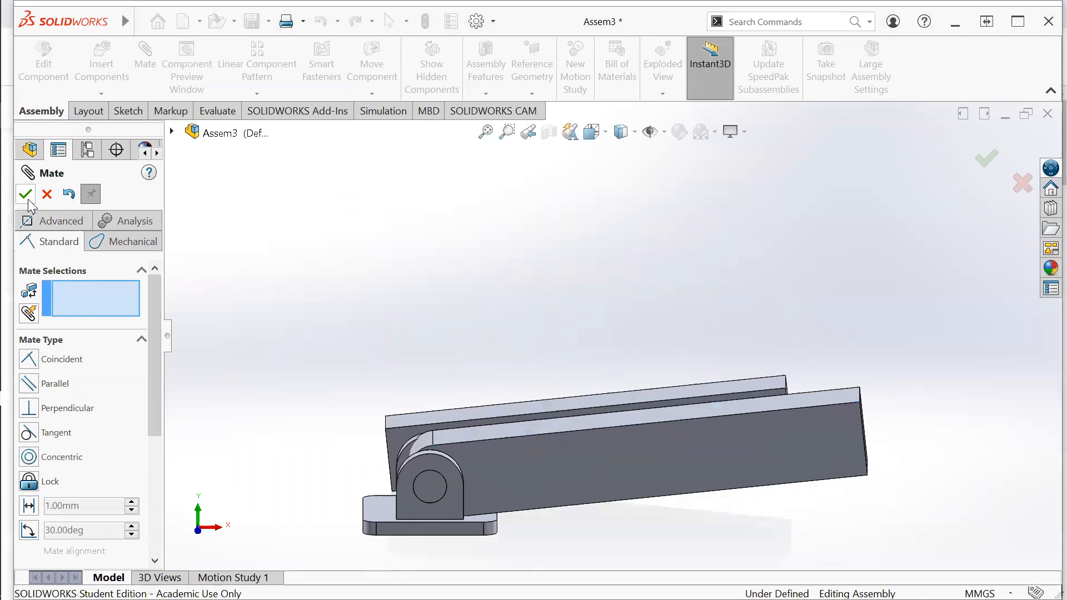
left_click(30, 199)
right_click(483, 285)
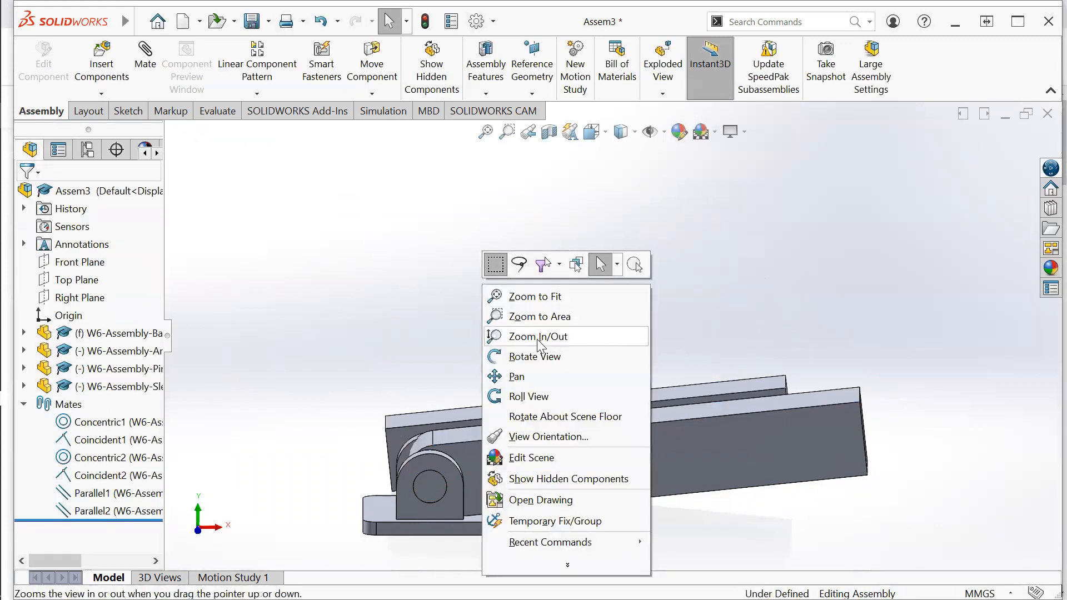
Step: Add a coincident mate between the arm's front side face and the sleeve's hidden inner front face, picked with Select Other
left_click(551, 361)
left_click_drag(588, 353, 582, 376)
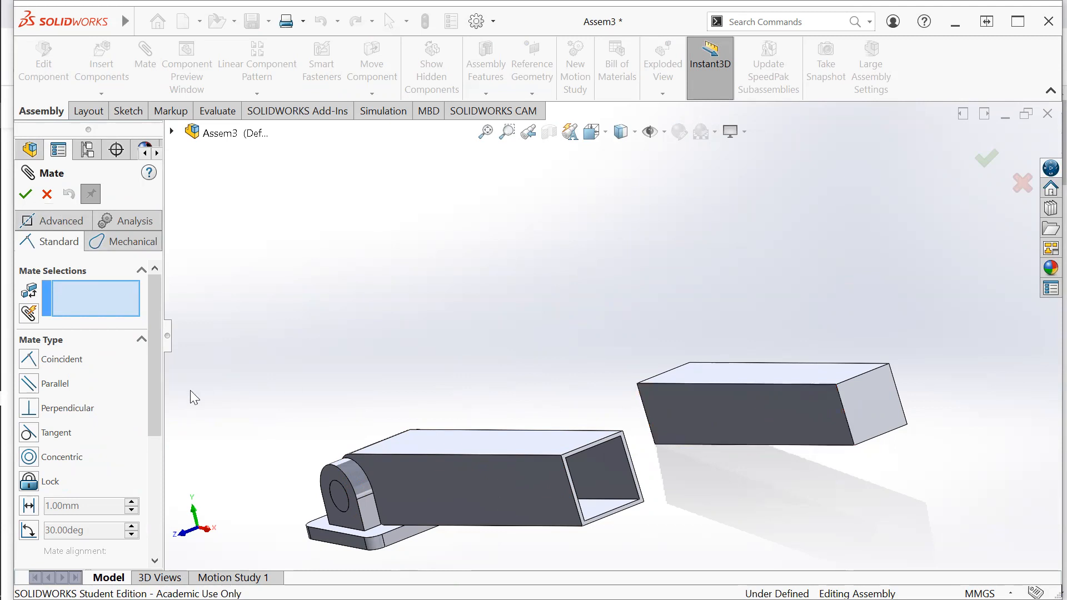
left_click(29, 359)
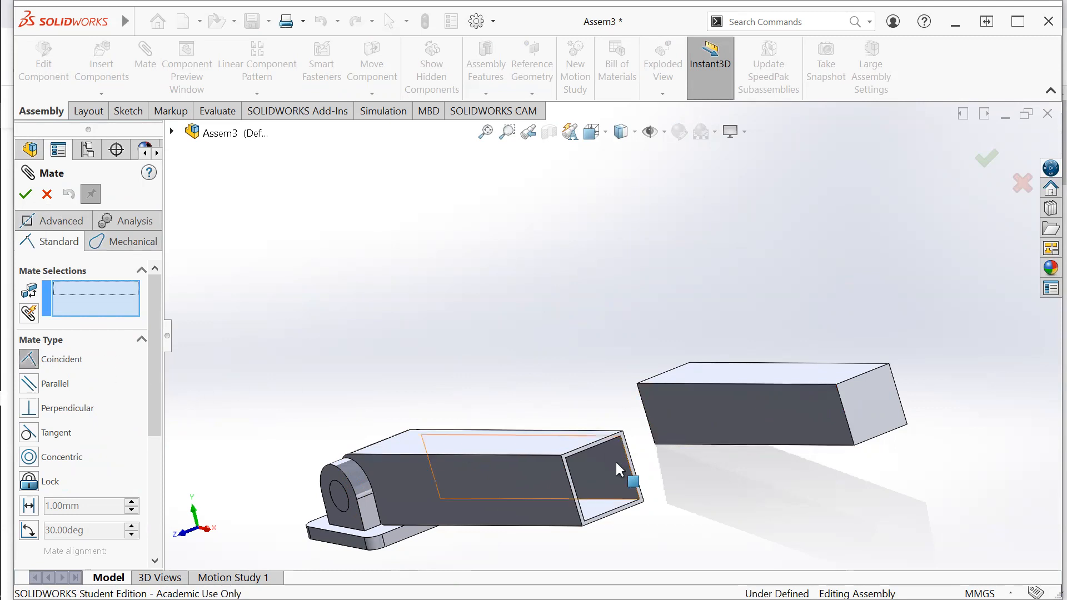
left_click(701, 427)
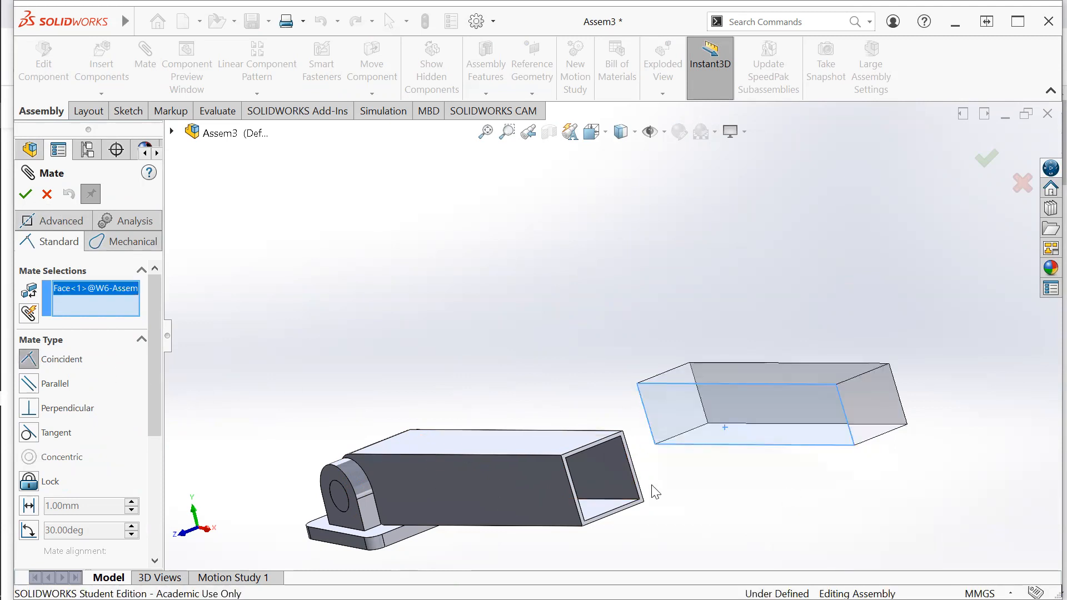
right_click(531, 496)
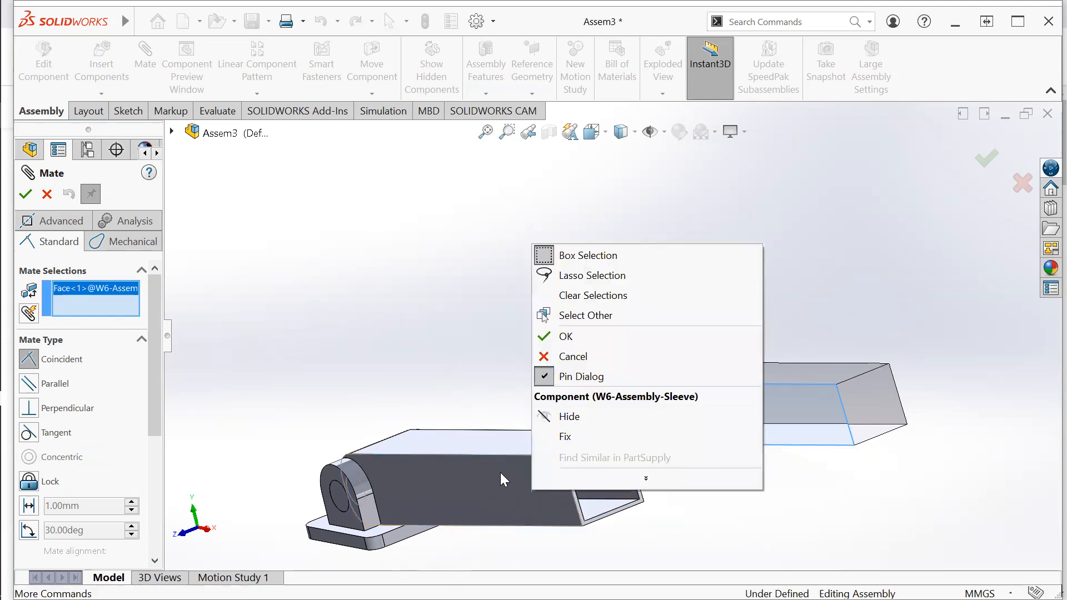
left_click(586, 317)
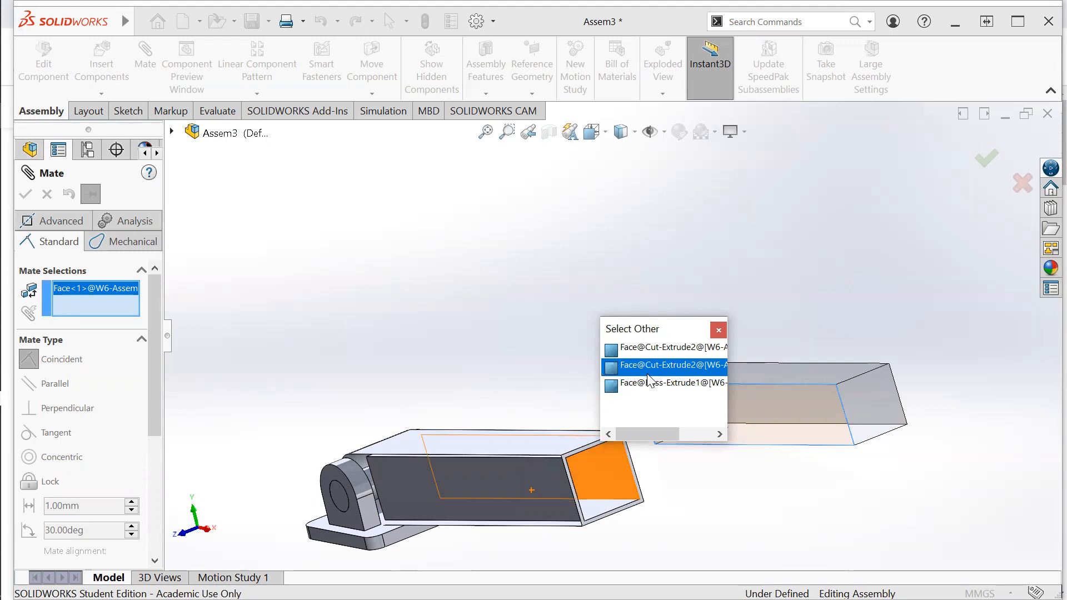
left_click(659, 349)
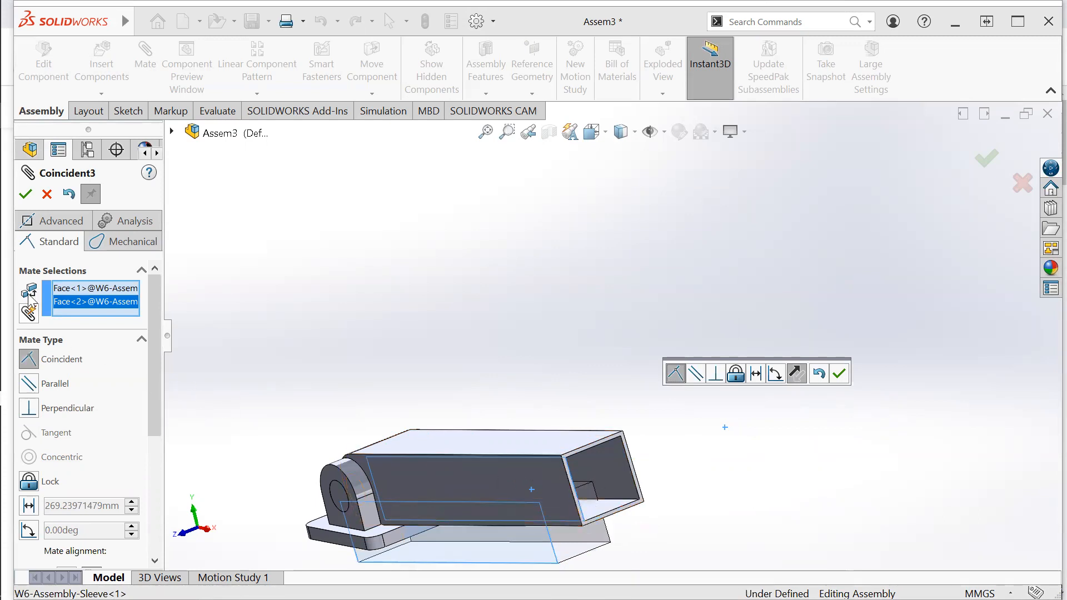
left_click(25, 194)
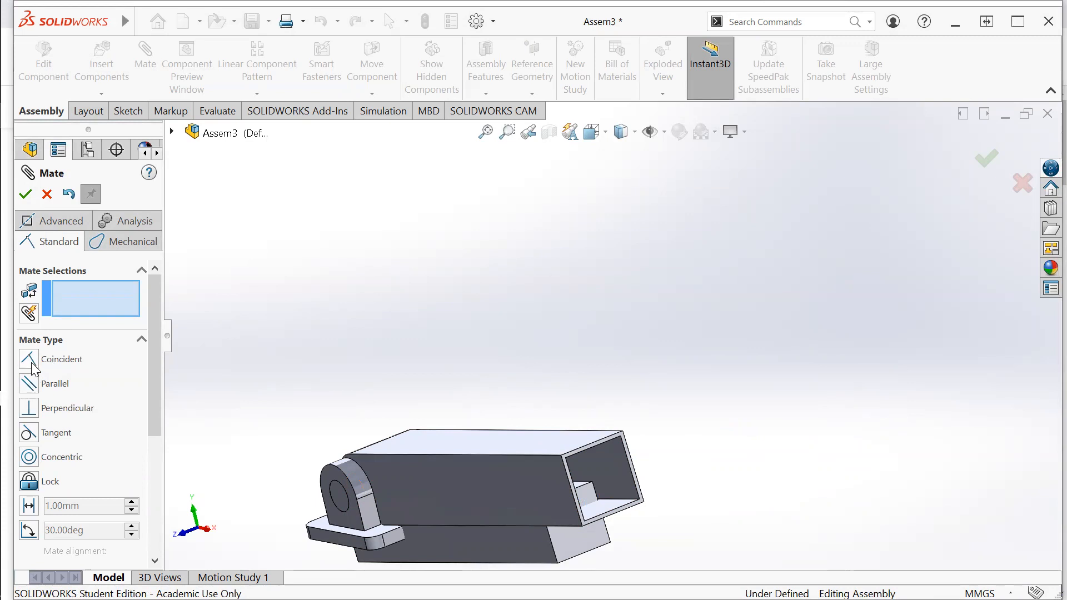
Step: Add a coincident mate between the sleeve's inner bottom face and the arm's underside, using Select Other to reach the underside
left_click(591, 514)
right_click(509, 545)
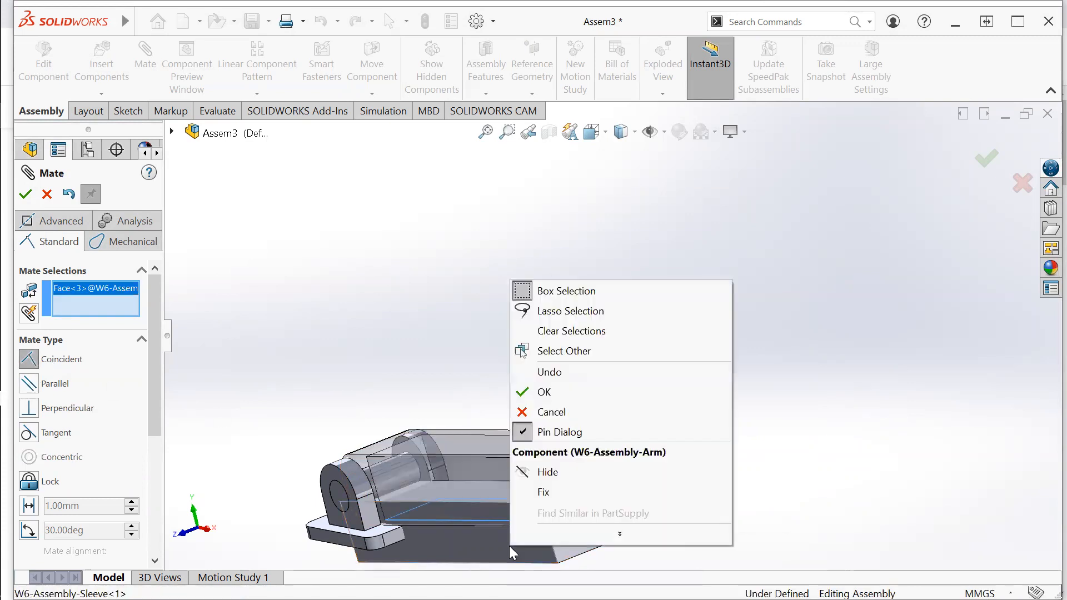
left_click(556, 351)
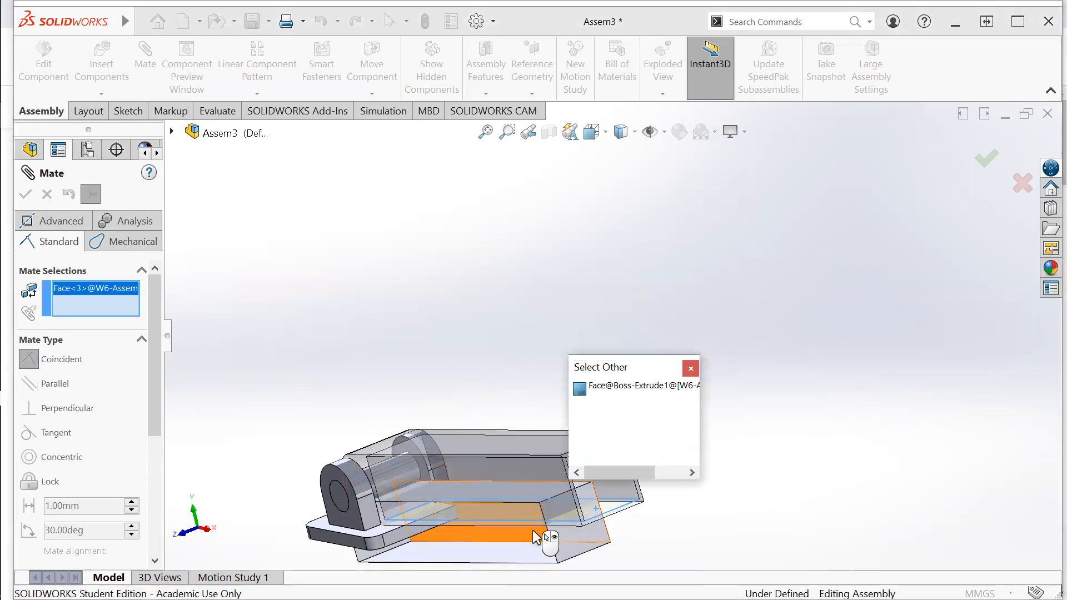
left_click(524, 552)
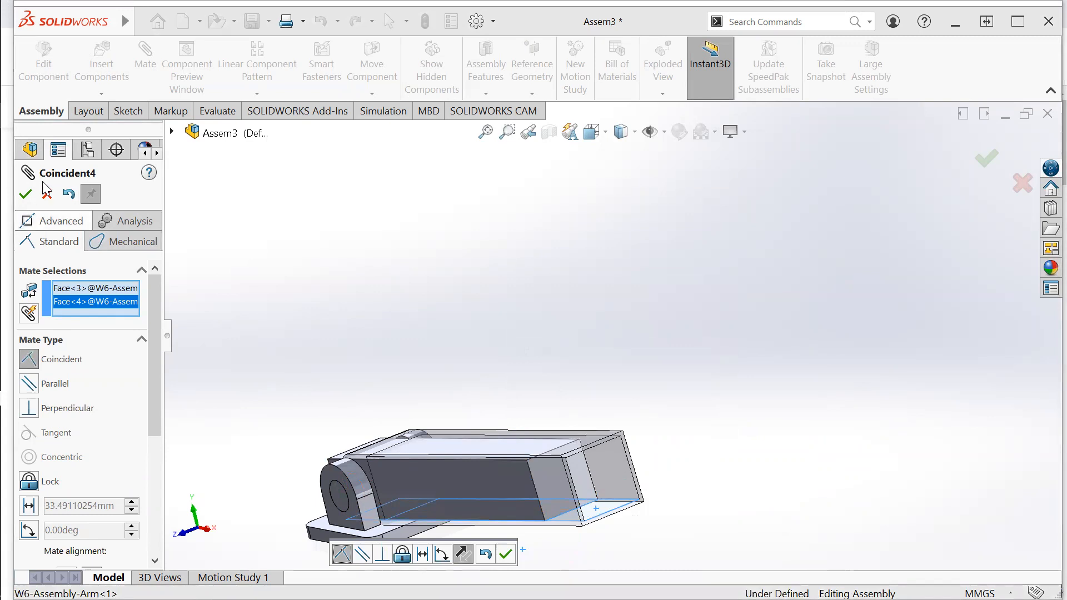
left_click(27, 196)
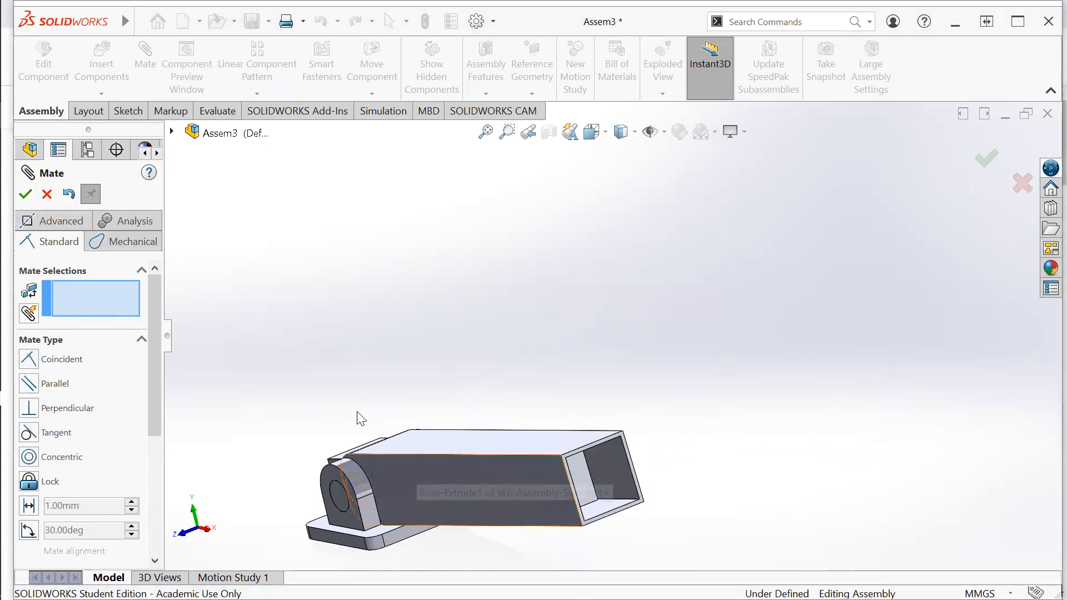
Step: Fit the whole assembly in view, display it as wireframe, and finish mating
left_click(485, 132)
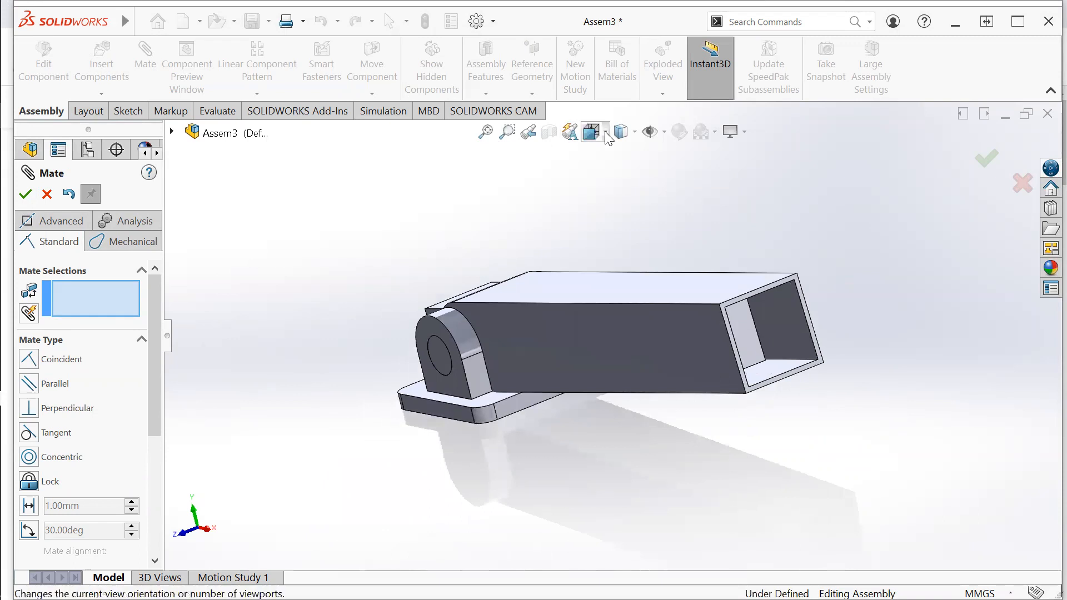
left_click(634, 131)
left_click(623, 240)
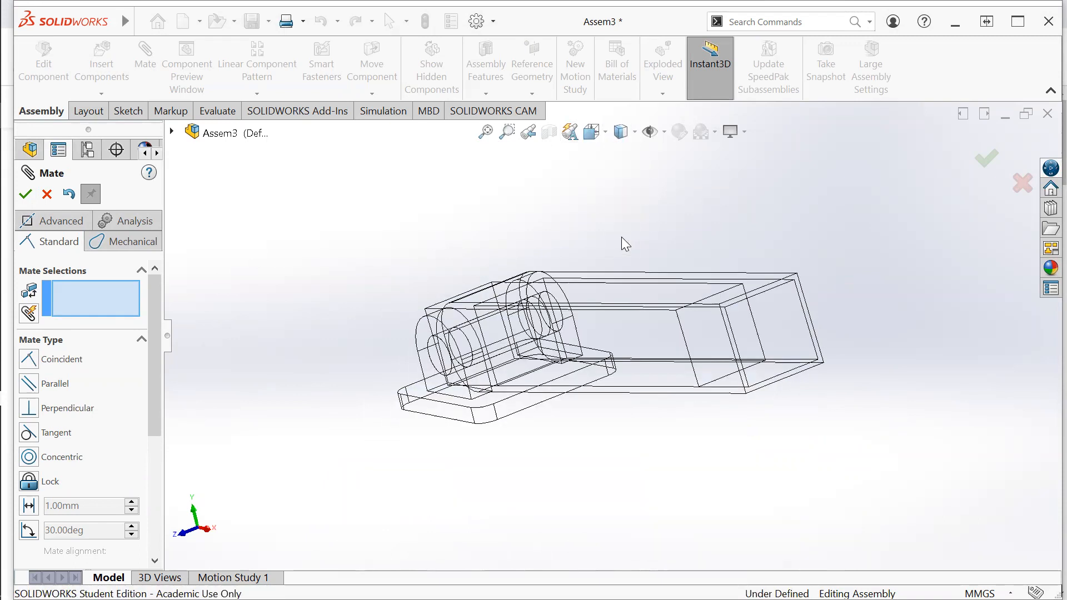
right_click(382, 268)
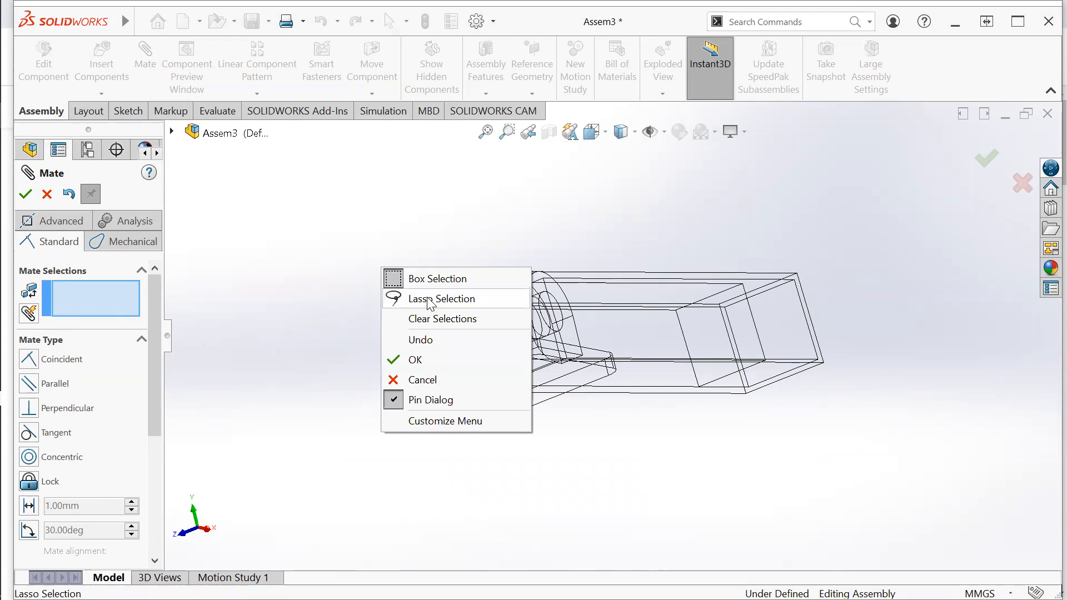
left_click(138, 256)
left_click(47, 195)
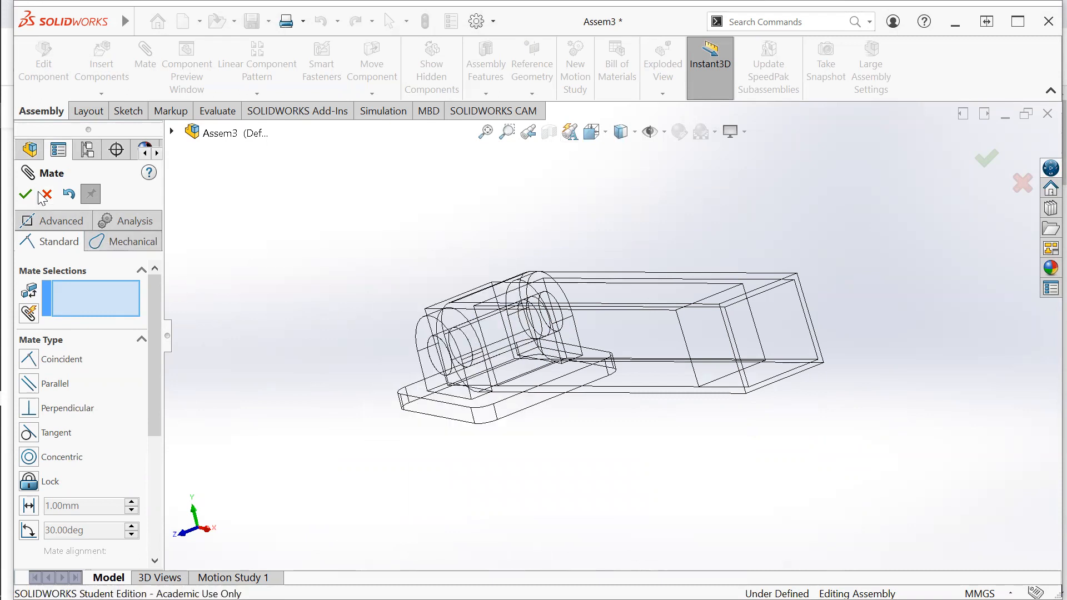
Step: Examine the arm's position inside the sleeve from the front side in wireframe, and restore the Shaded With Edges display
right_click(269, 232)
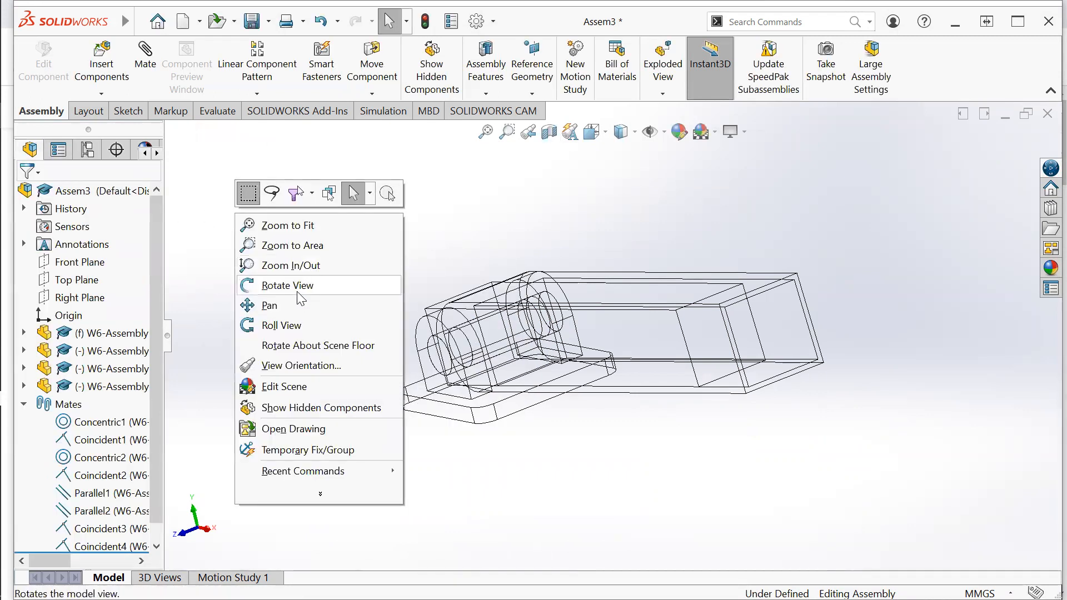
left_click(300, 287)
left_click_drag(305, 334, 378, 328)
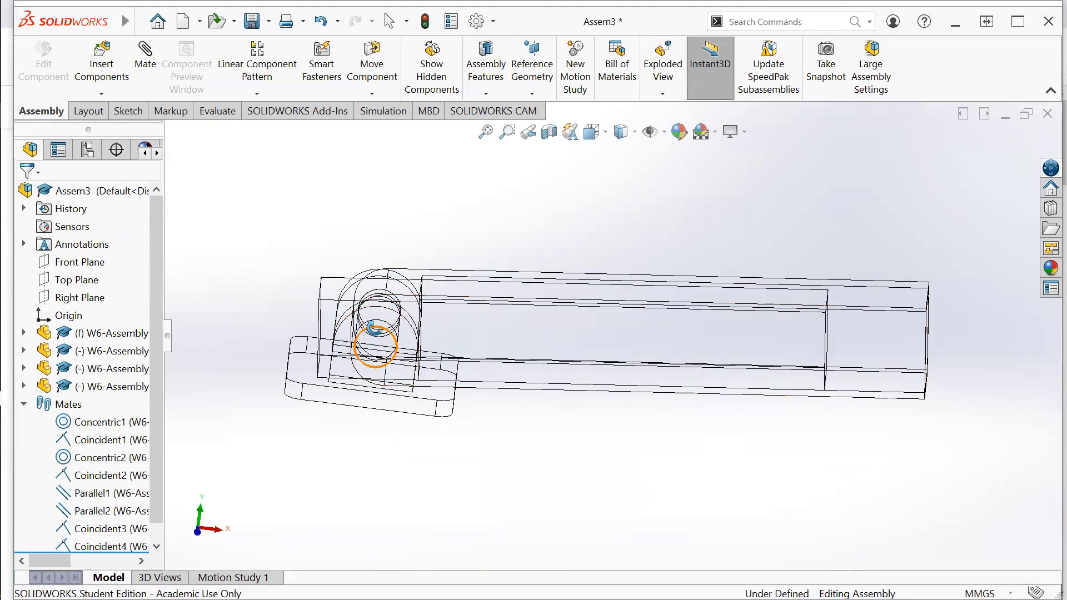
left_click_drag(691, 276, 355, 237)
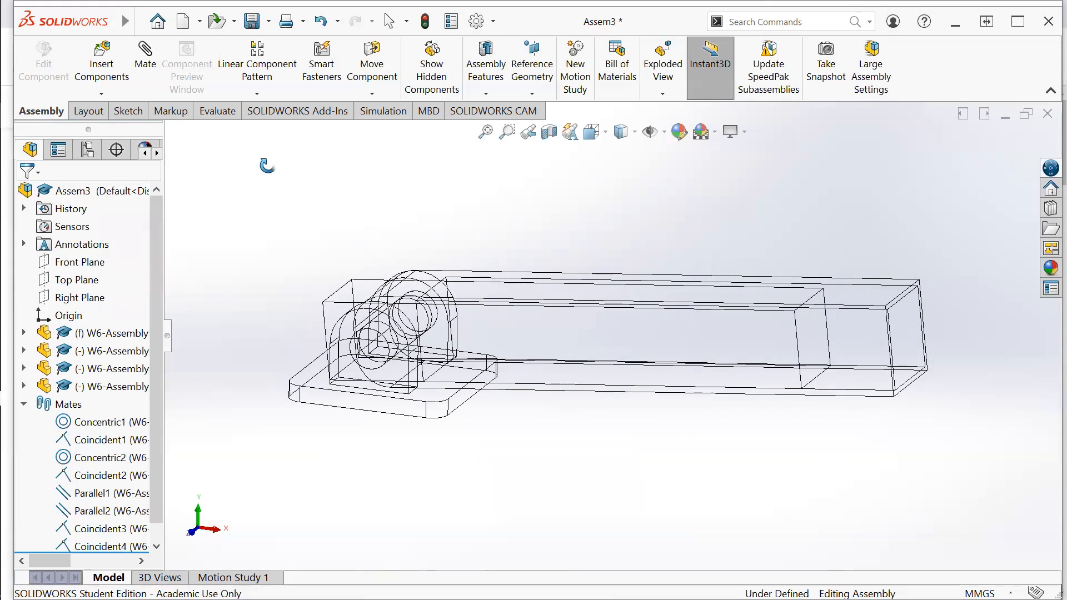
left_click(372, 65)
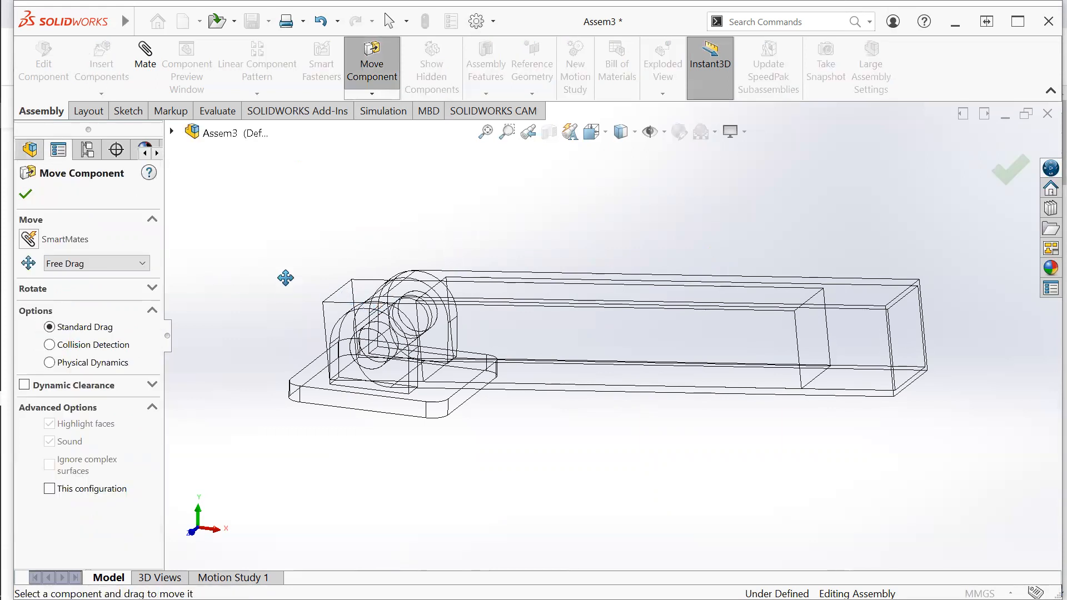
left_click(26, 195)
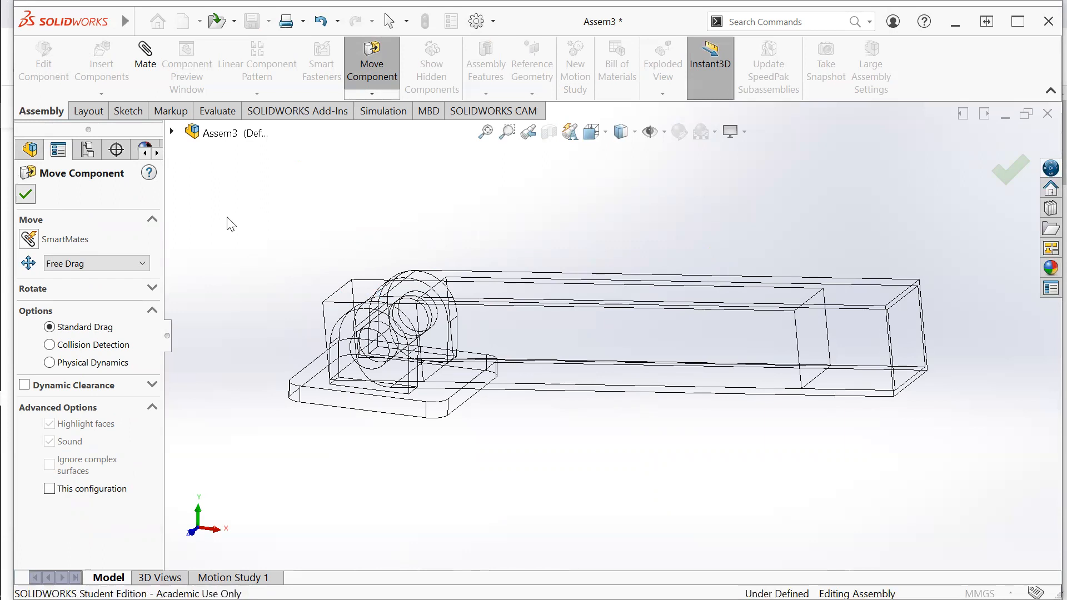
left_click(635, 132)
left_click(623, 155)
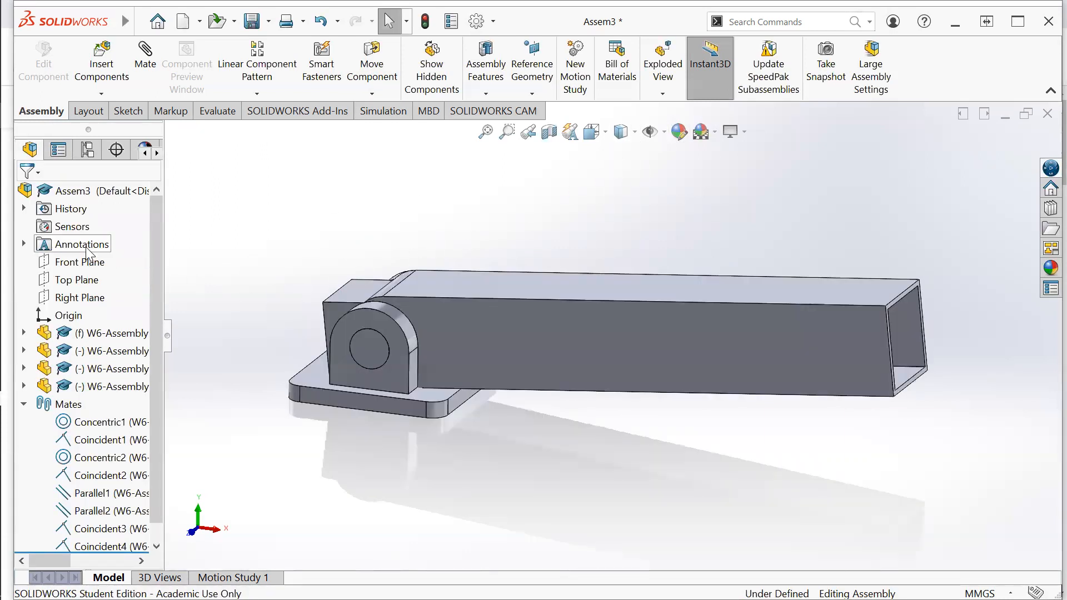
Step: Slide the arm further into the sleeve with a free drag and swing the sleeve's free end upward about the pin
left_click(371, 66)
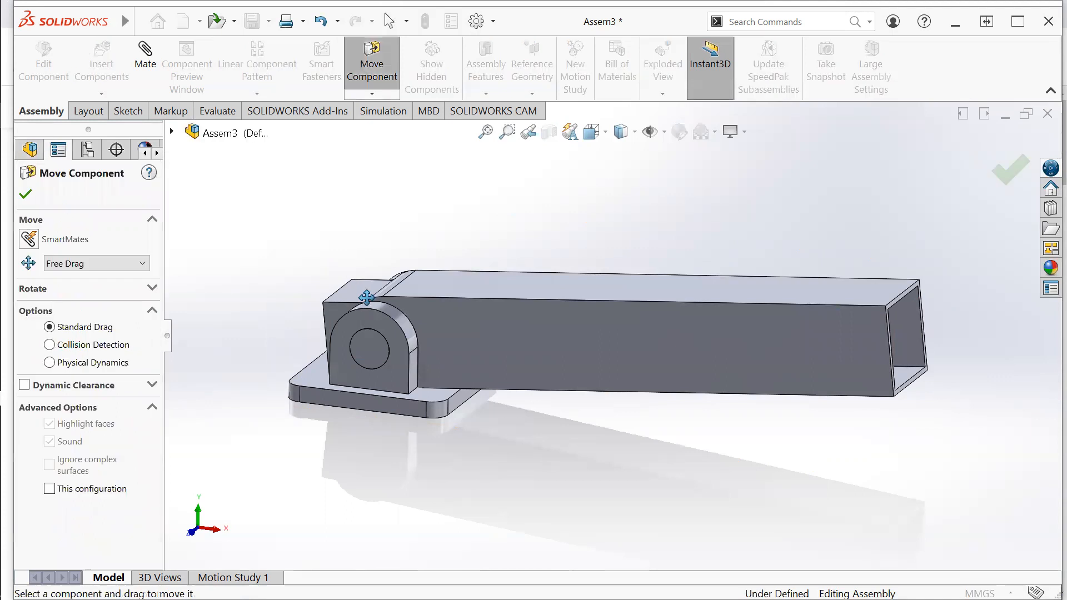
left_click_drag(356, 296, 409, 307)
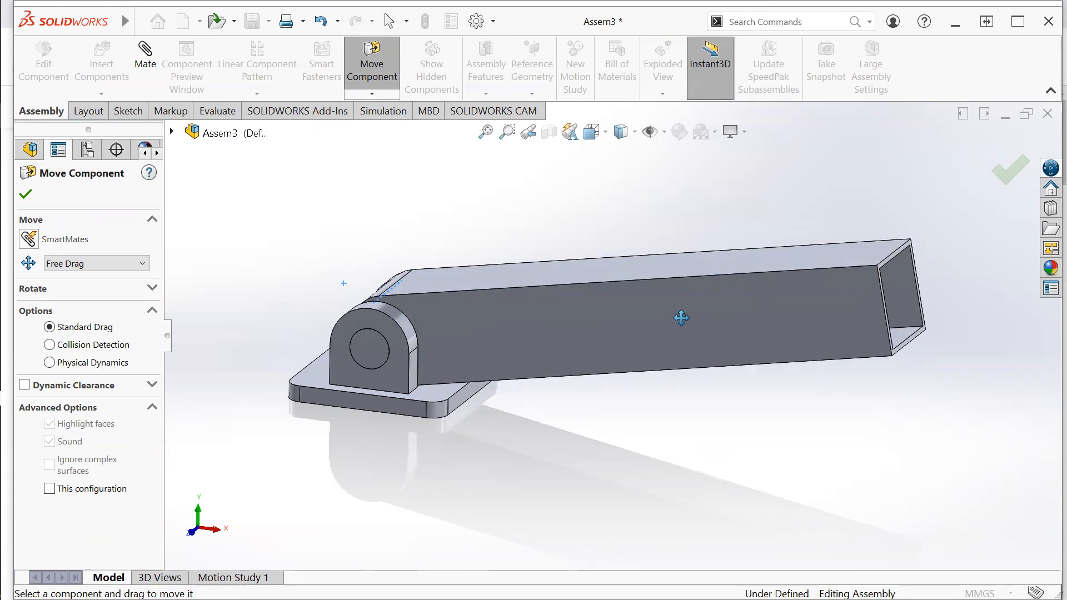
left_click_drag(704, 314, 629, 310)
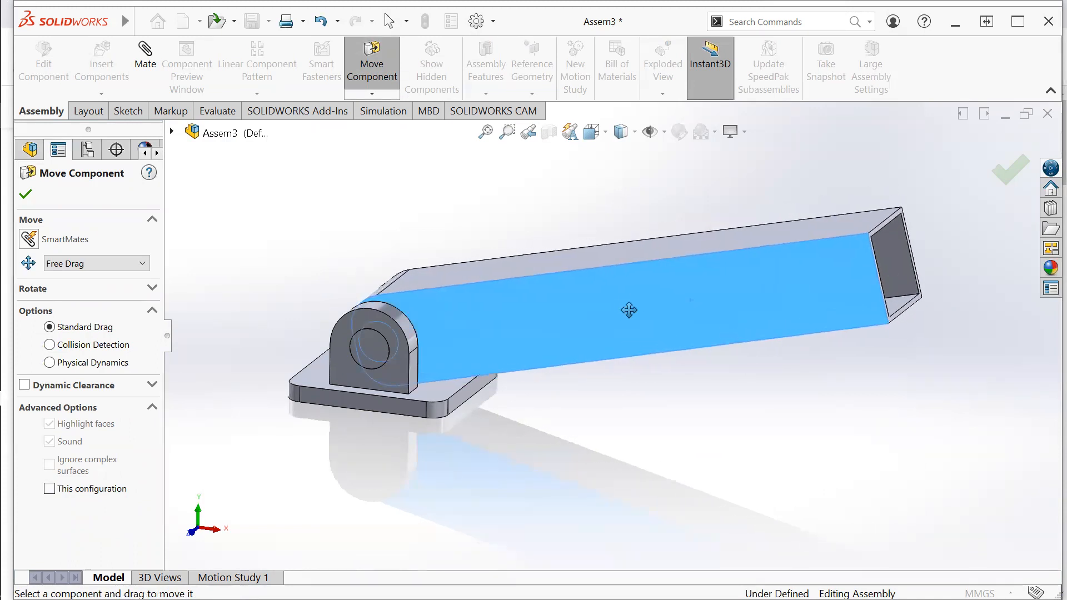
left_click(25, 194)
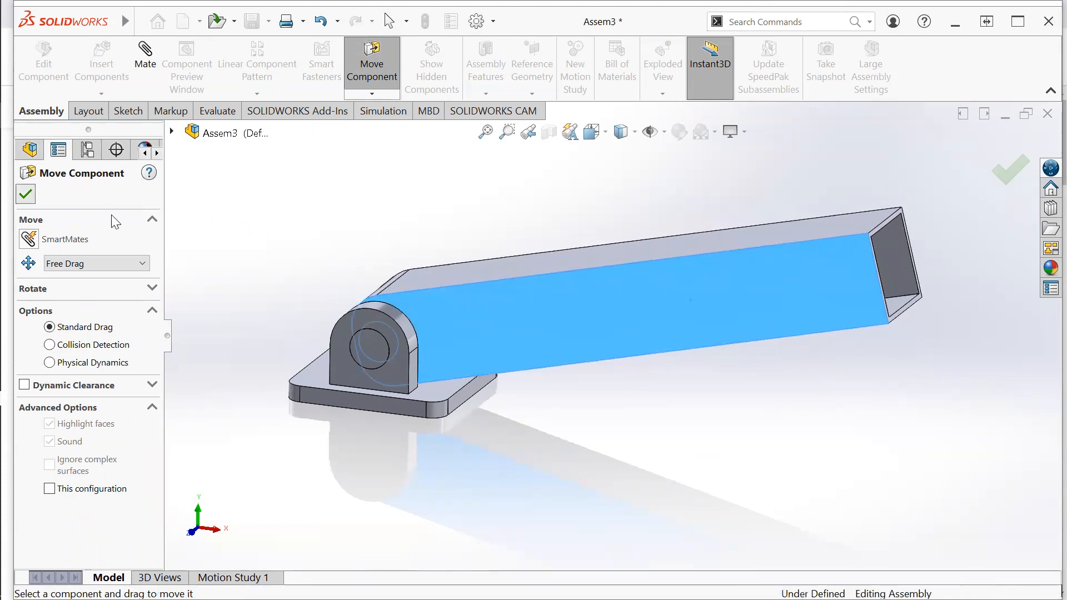
Step: Pull the arm partly out of the sleeve's open end with a free drag, tilting both slightly further upward
right_click(749, 187)
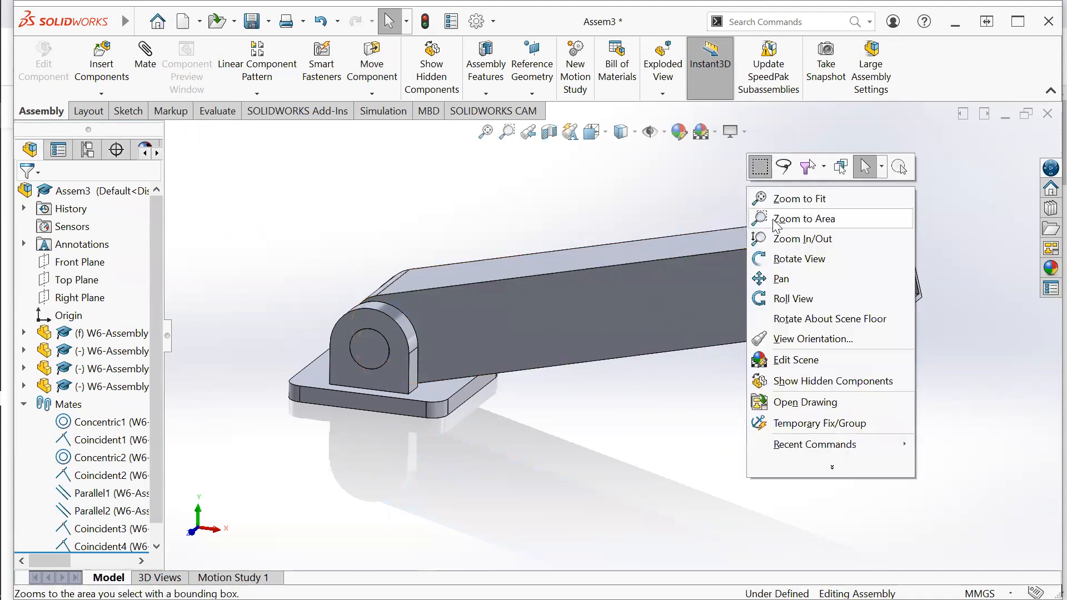
left_click(808, 259)
left_click_drag(809, 258, 774, 269)
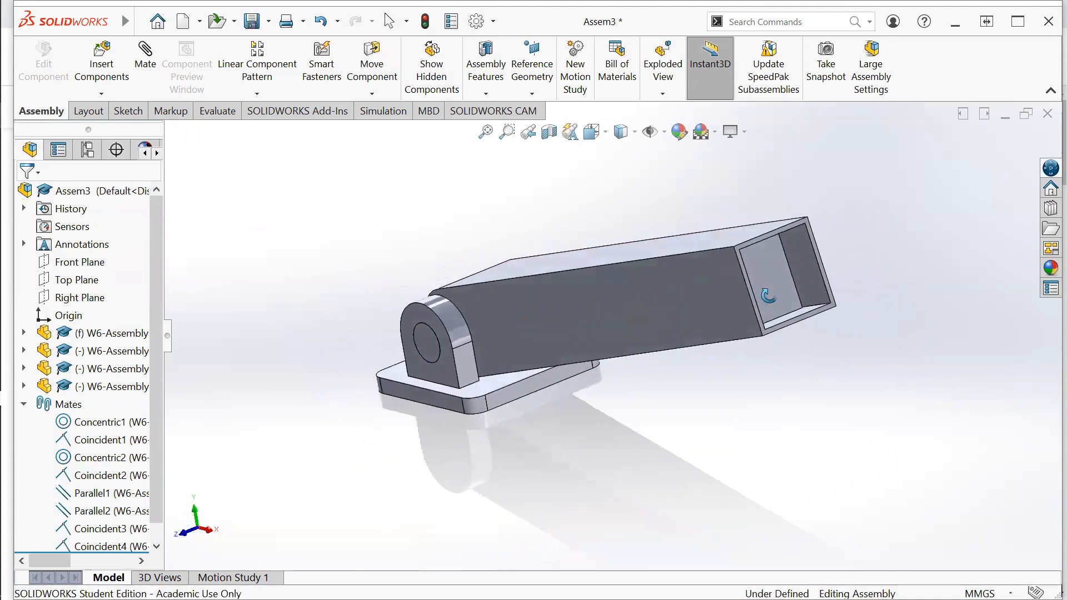
right_click(597, 254)
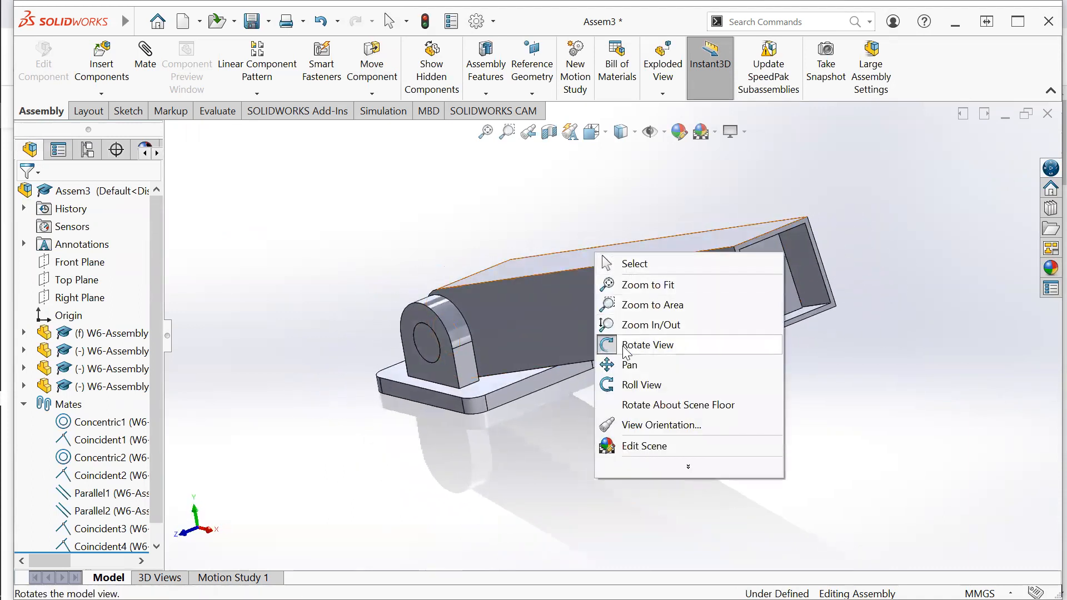
left_click(639, 345)
left_click(396, 77)
key("Escape")
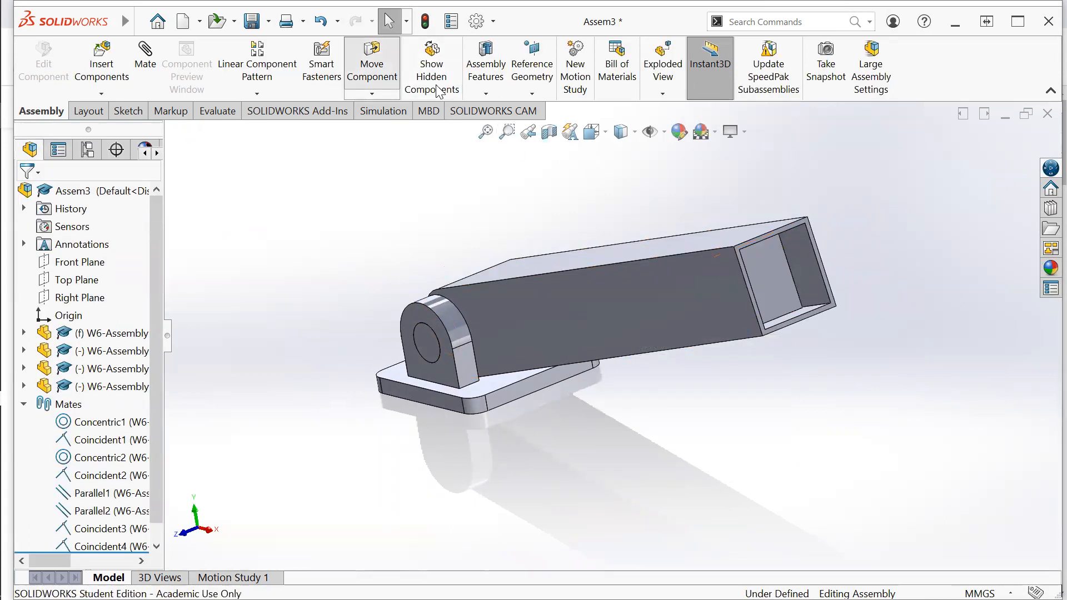
left_click(372, 67)
left_click_drag(812, 288, 853, 248)
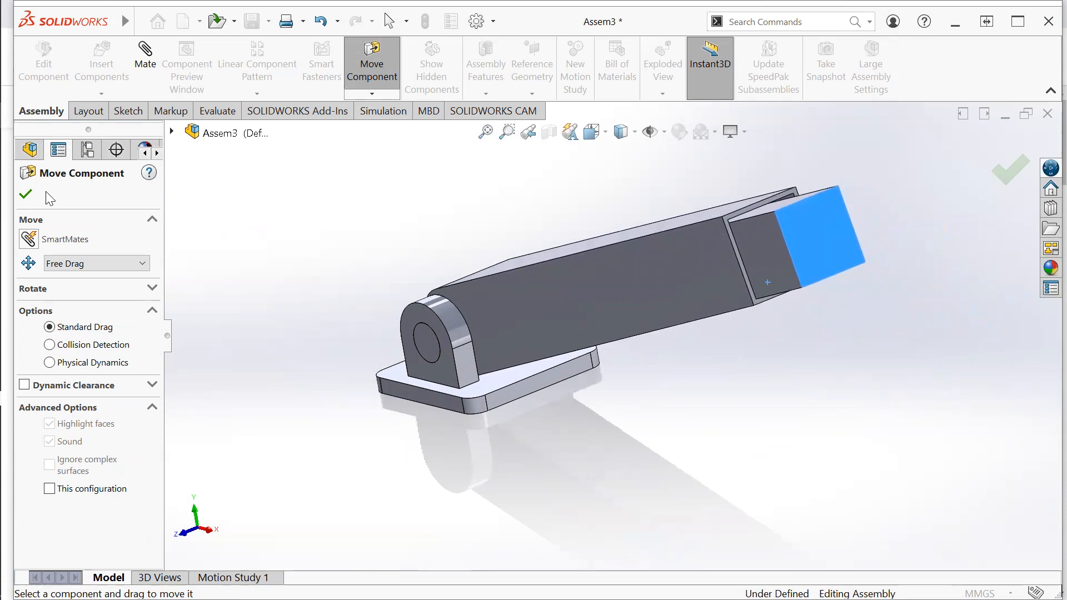
left_click(26, 195)
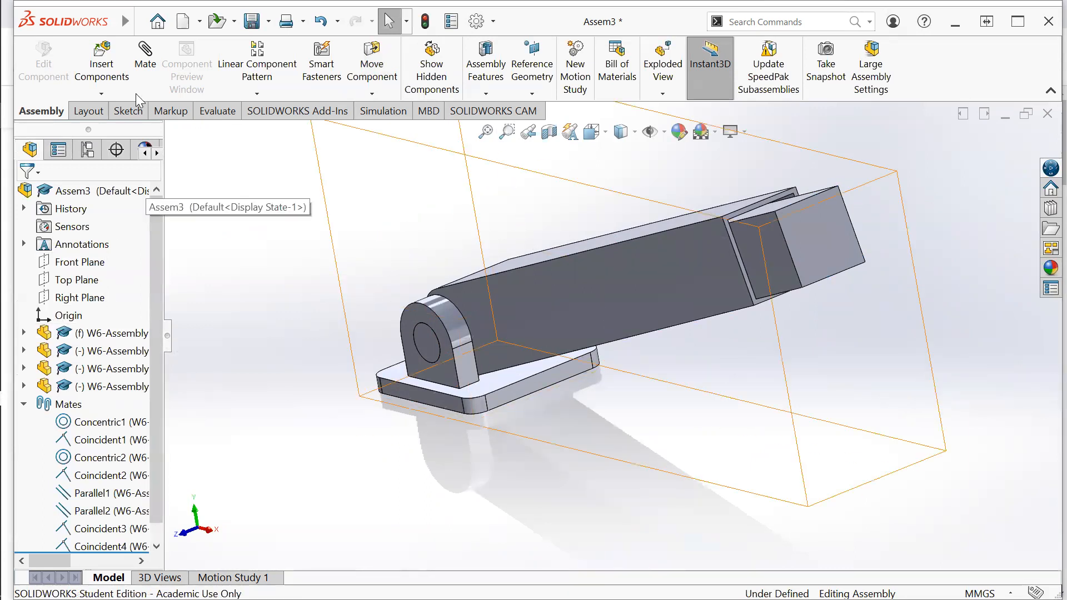
Step: Start a distance mate between the sliding arm's outer end face and the rim face at the sleeve's open end
left_click(145, 61)
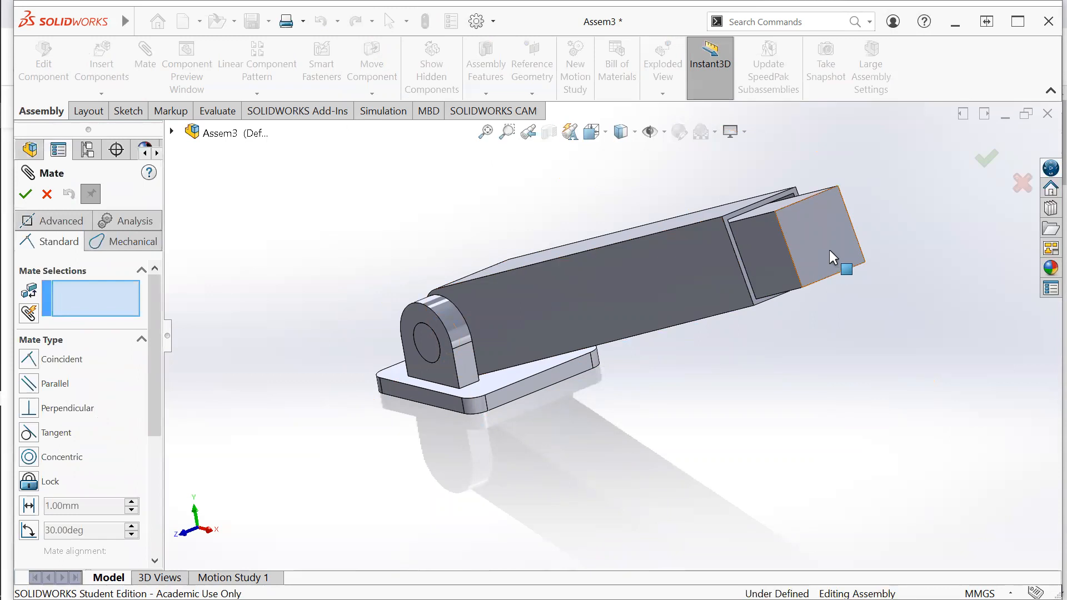
left_click(29, 505)
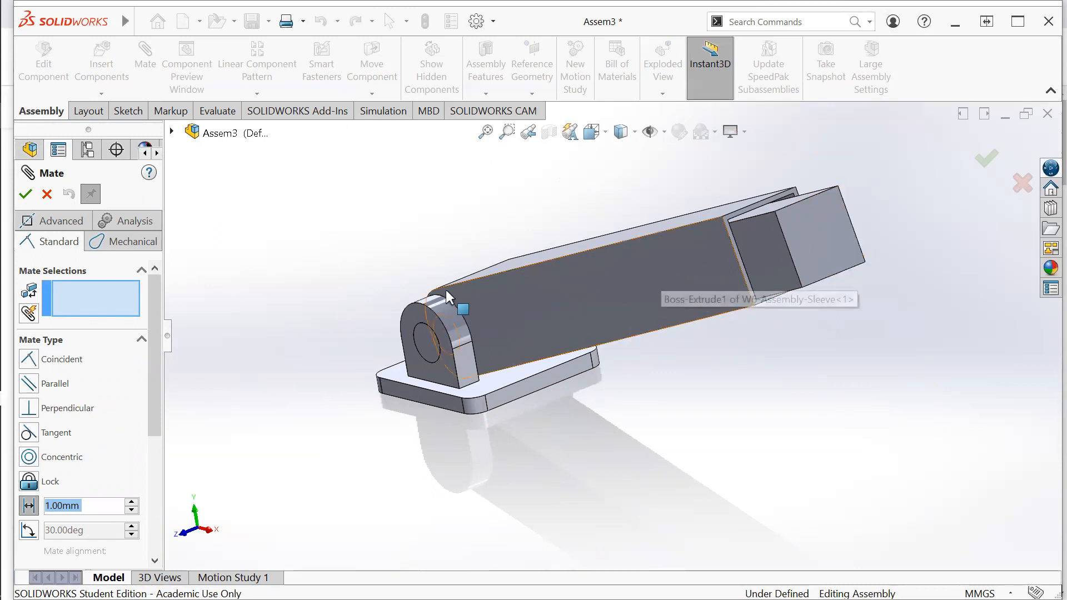
left_click(809, 234)
left_click(506, 132)
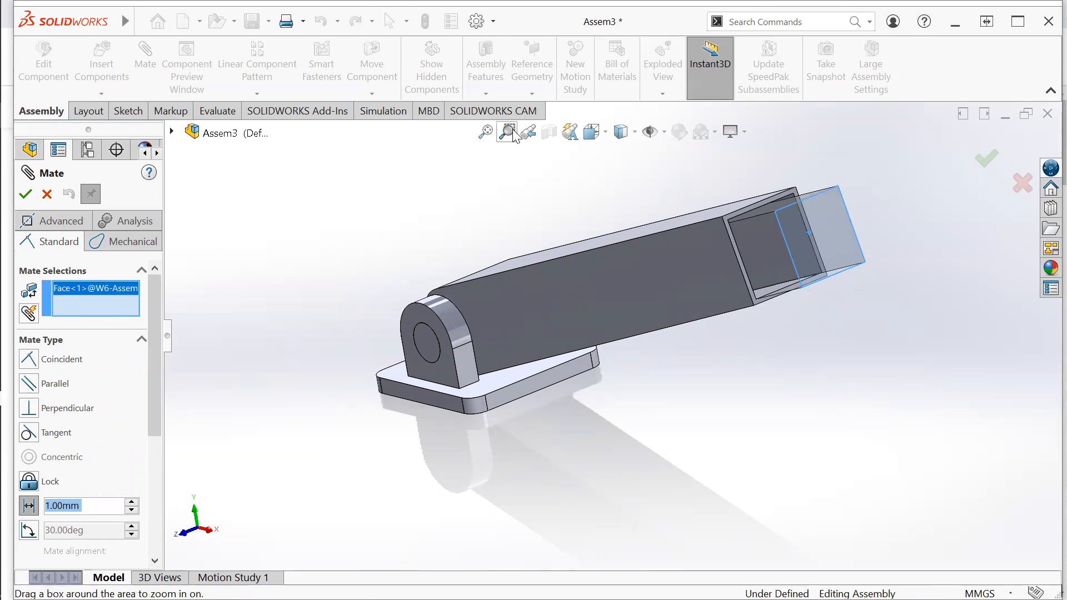
left_click_drag(628, 201, 803, 324)
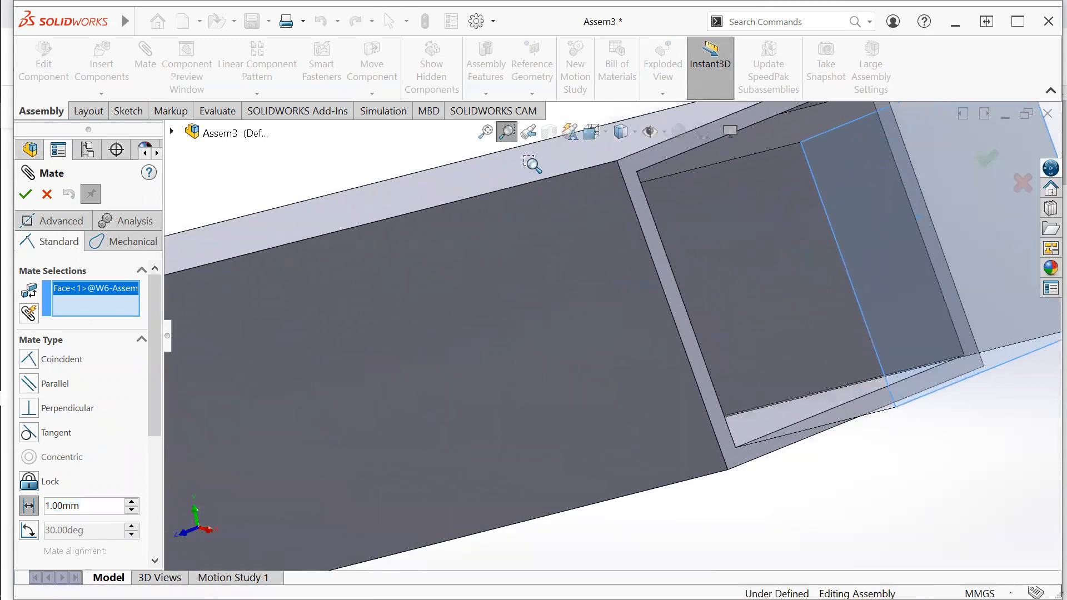
left_click(507, 132)
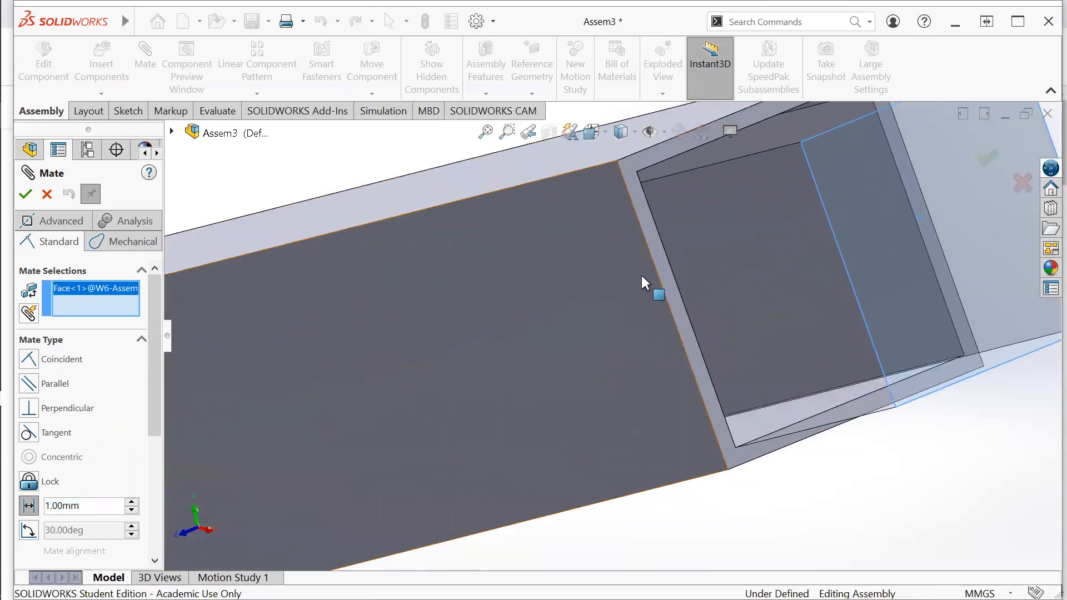
left_click(679, 315)
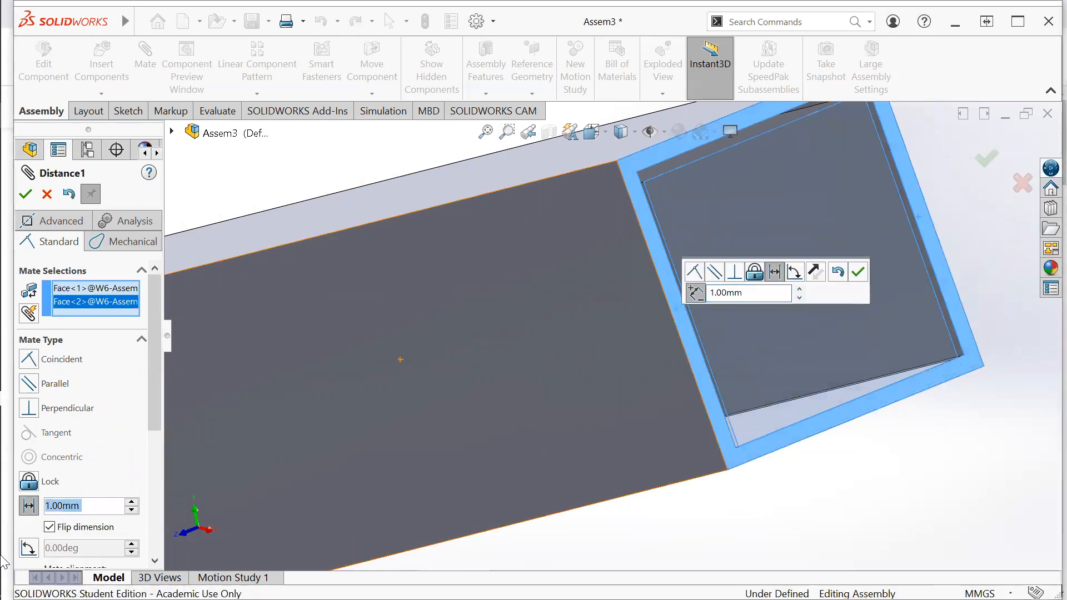
Step: Set the distance mate between the arm's end and the sleeve's rim to 10 mm, accept it, and fit the assembly in view
left_click(91, 506)
left_click(49, 505)
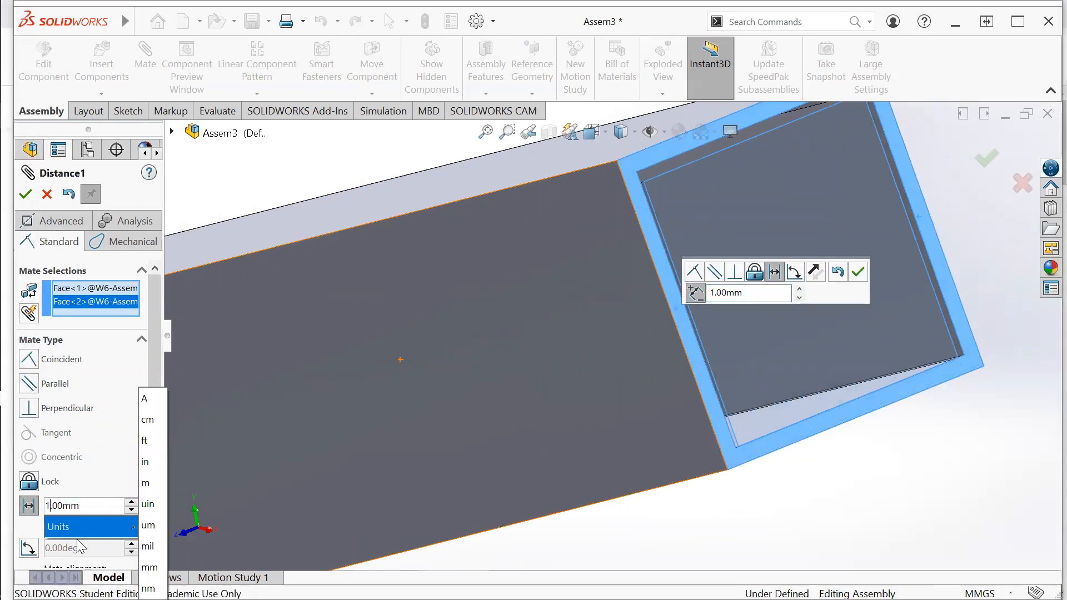
type("0")
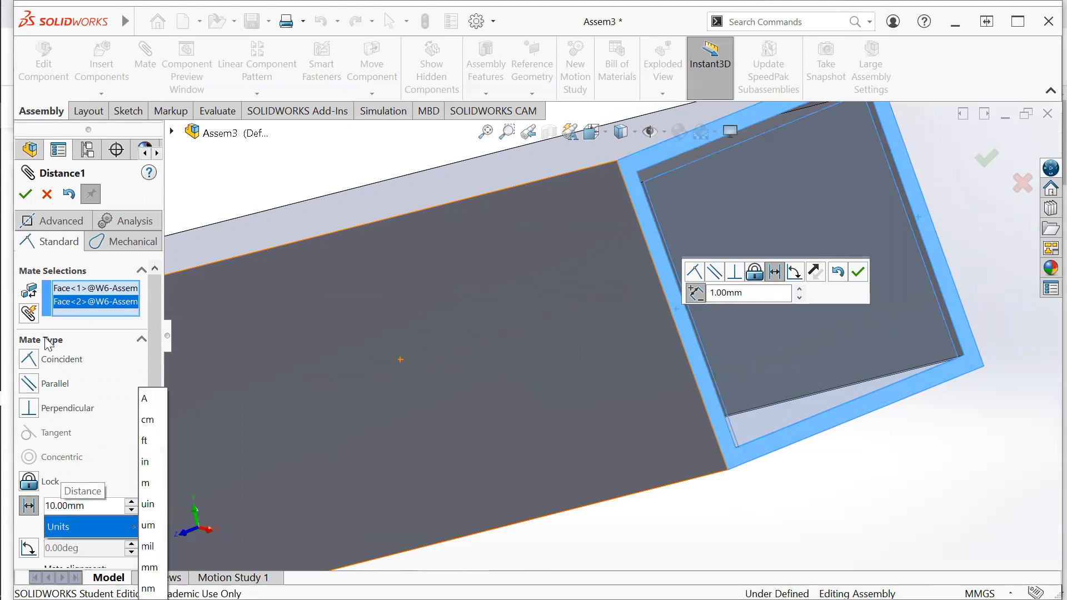
key("Return")
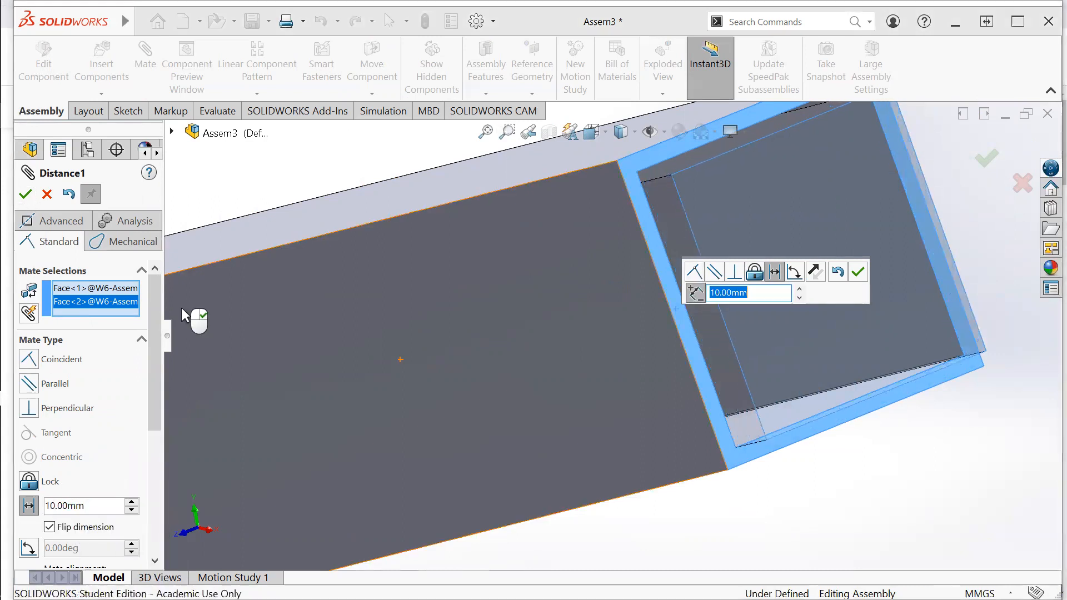
left_click(25, 193)
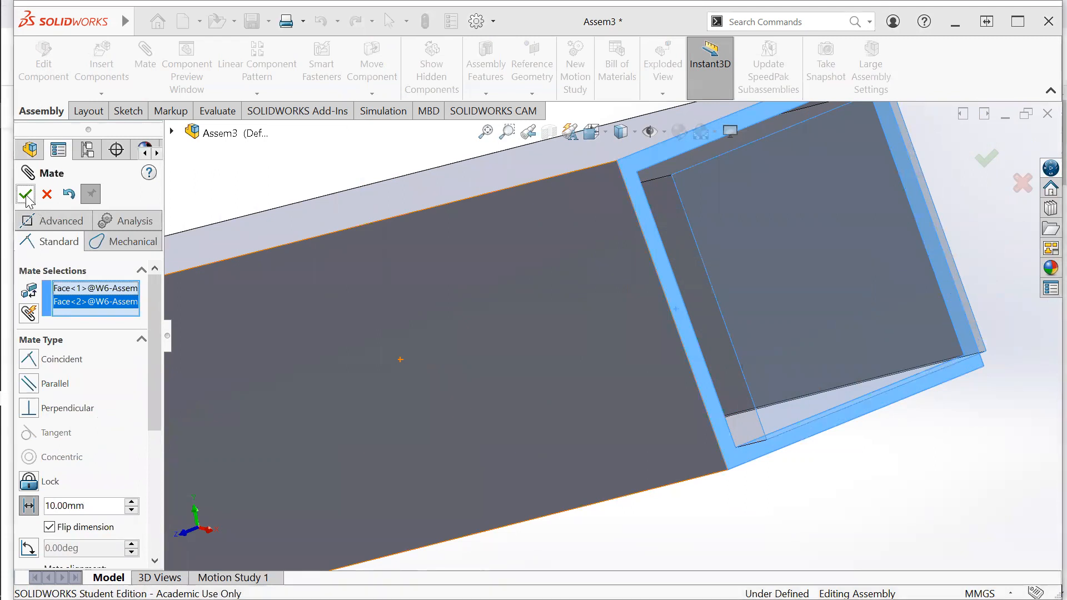
left_click(487, 133)
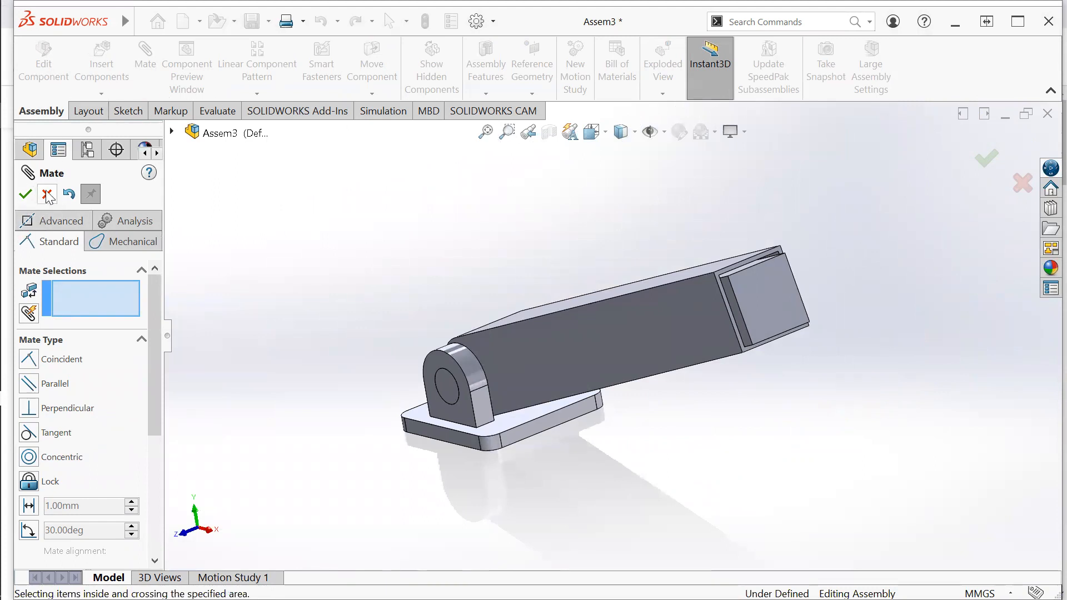
Step: Swing the sleeve and arm together further upward about the pin with a free drag of the arm's end face
left_click(371, 70)
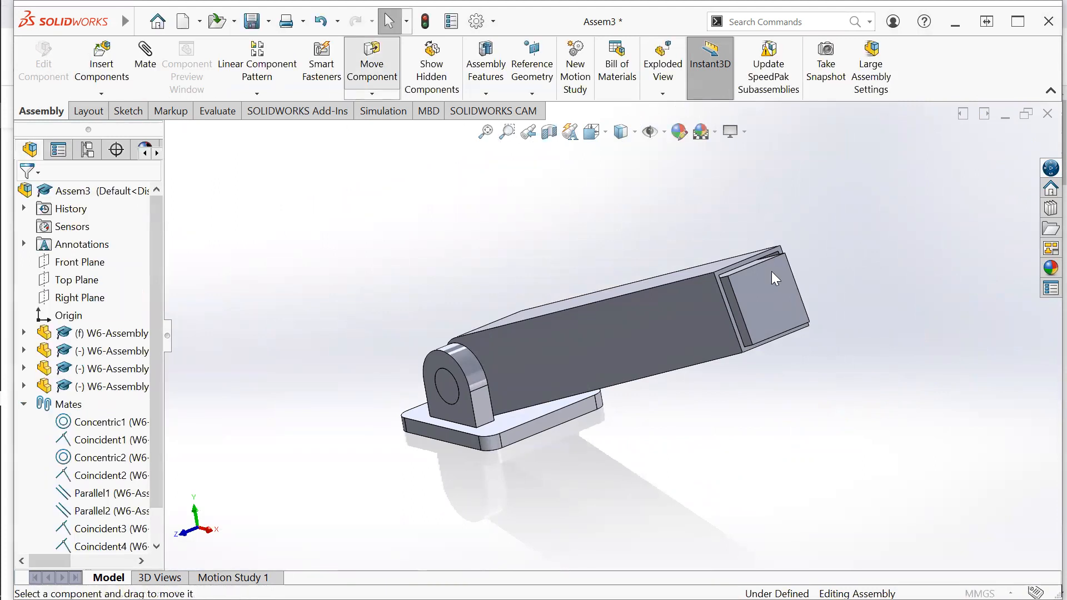
left_click(772, 306)
left_click_drag(772, 305, 755, 262)
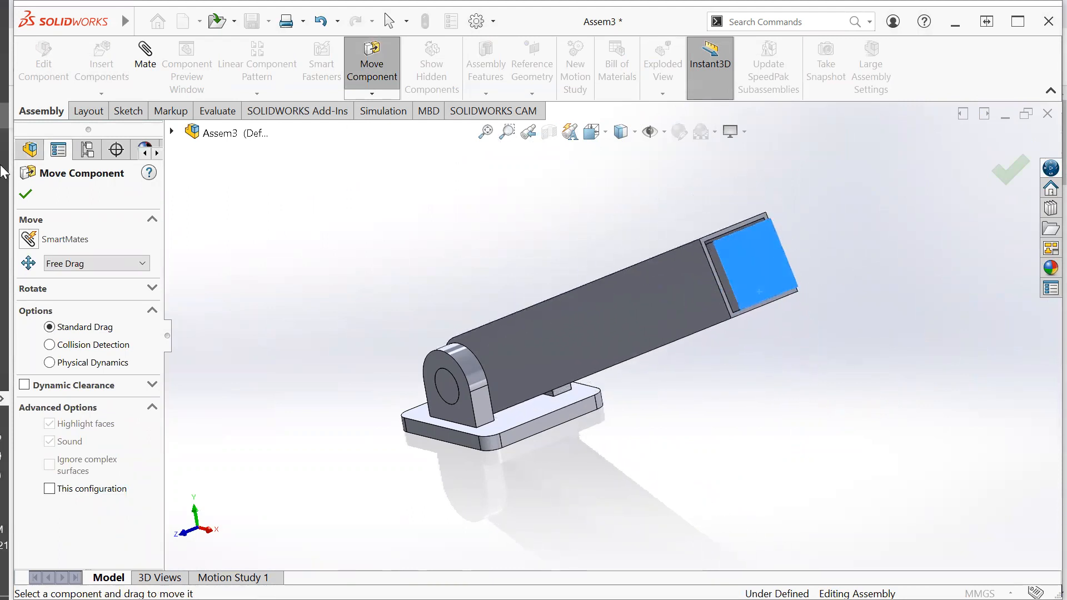
left_click(28, 195)
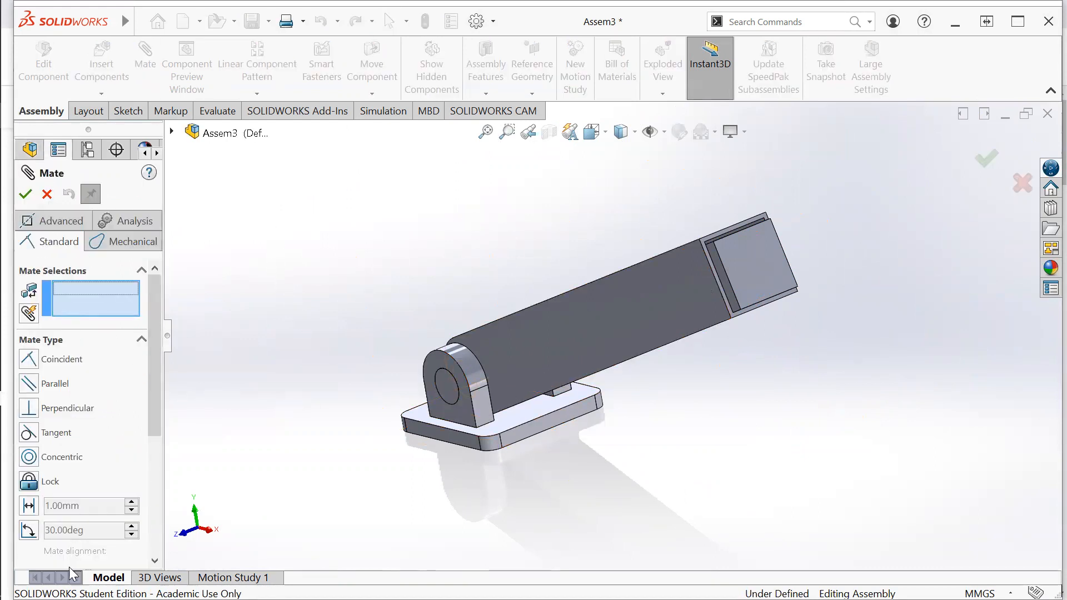
left_click(29, 530)
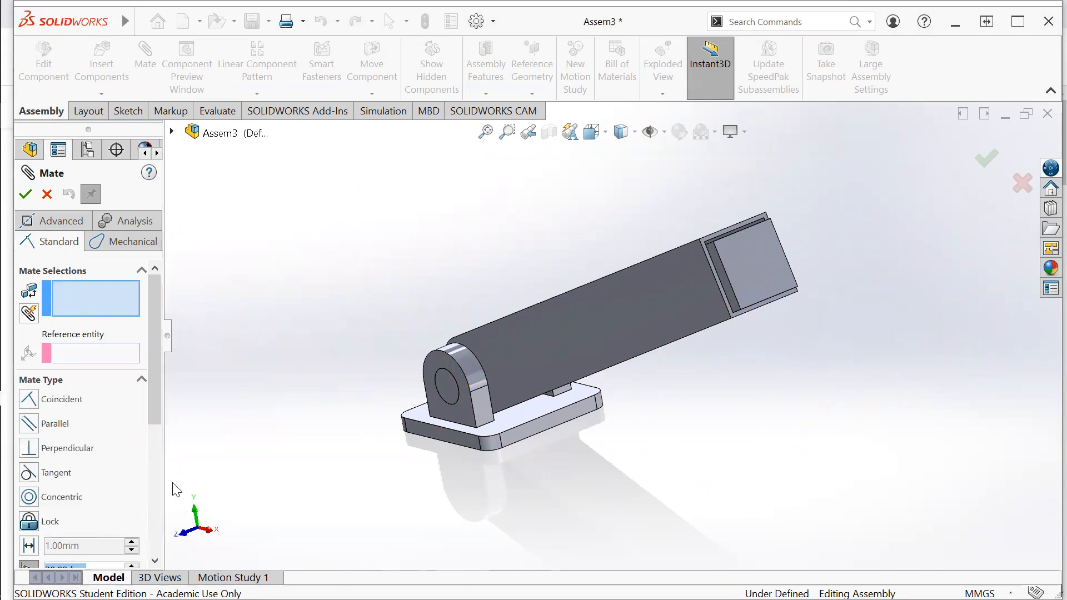
left_click_drag(149, 393, 159, 492)
right_click(53, 368)
key("BackSpace")
type("90.00deg")
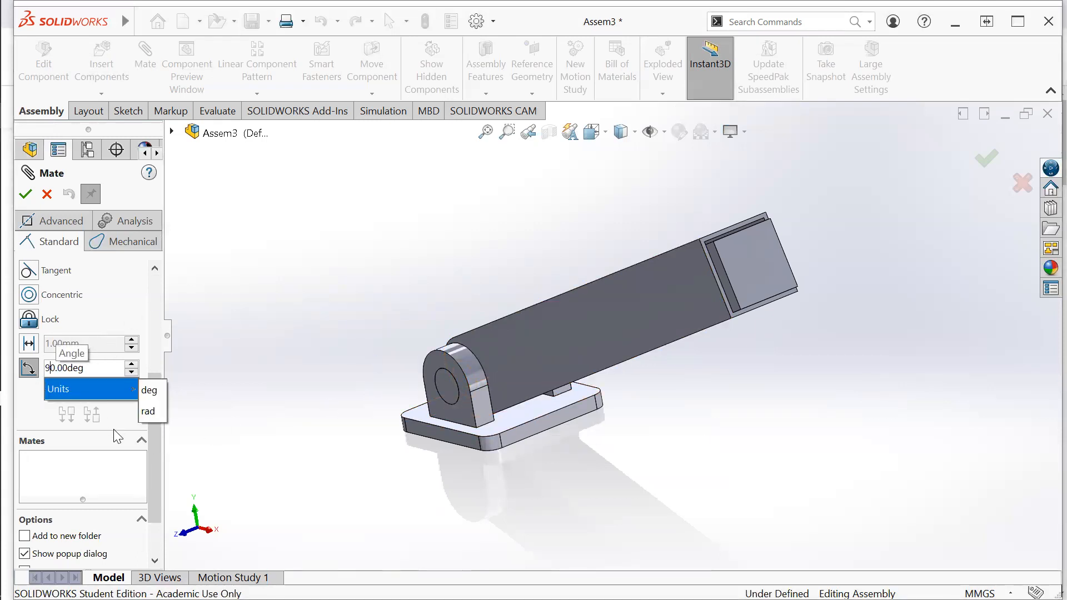
left_click(152, 446)
left_click_drag(159, 427, 160, 316)
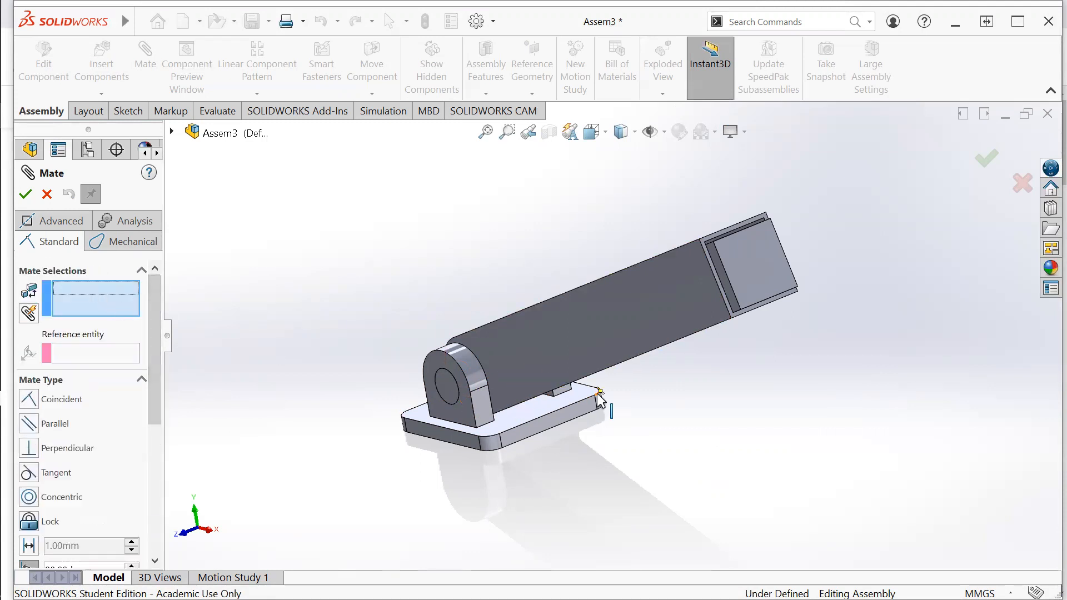
left_click(537, 407)
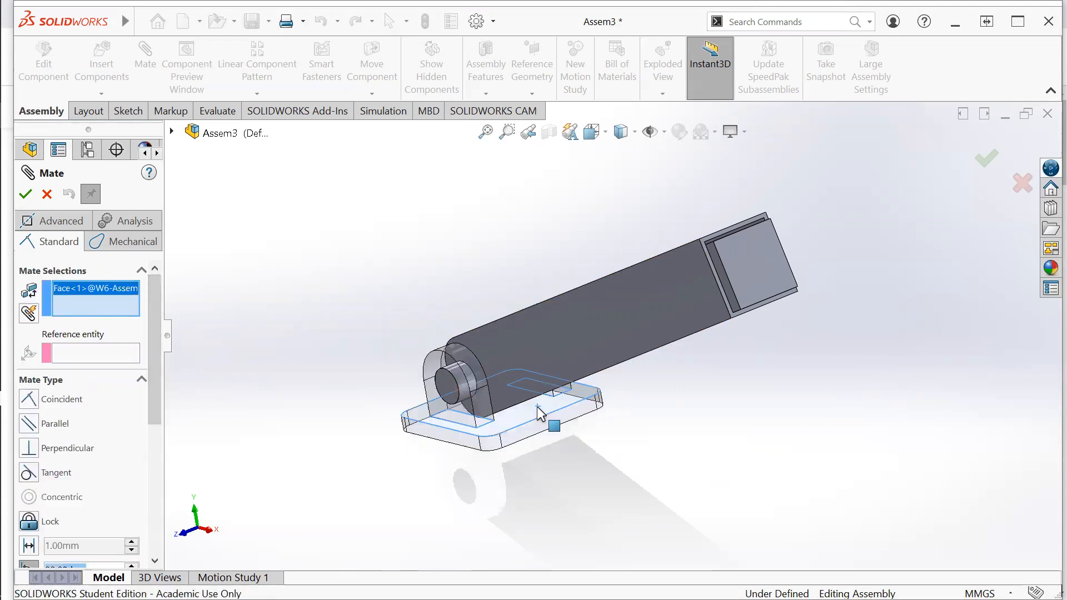
right_click(568, 372)
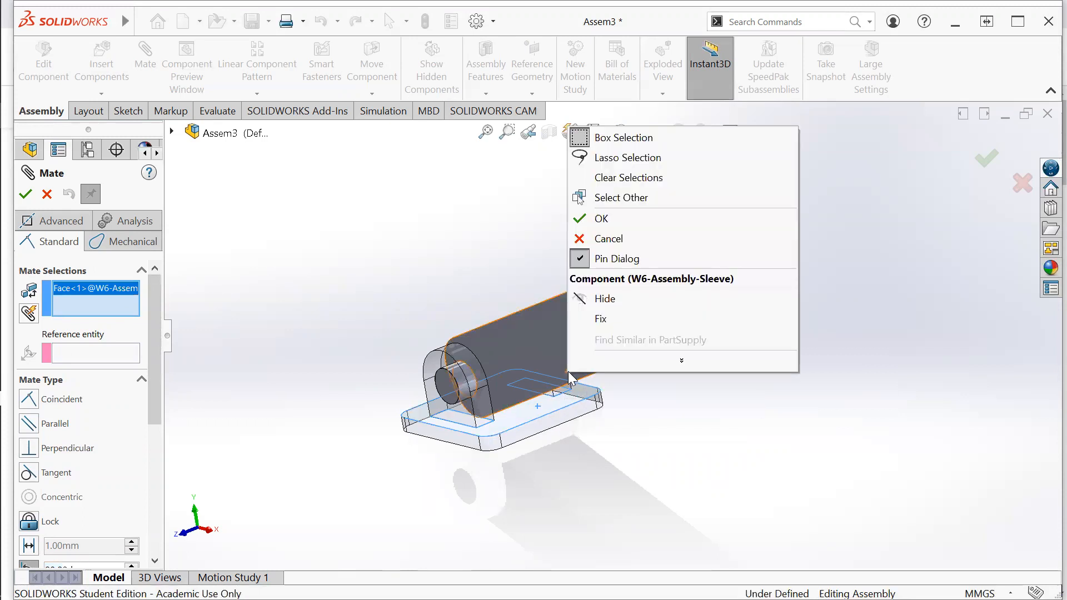
left_click(633, 198)
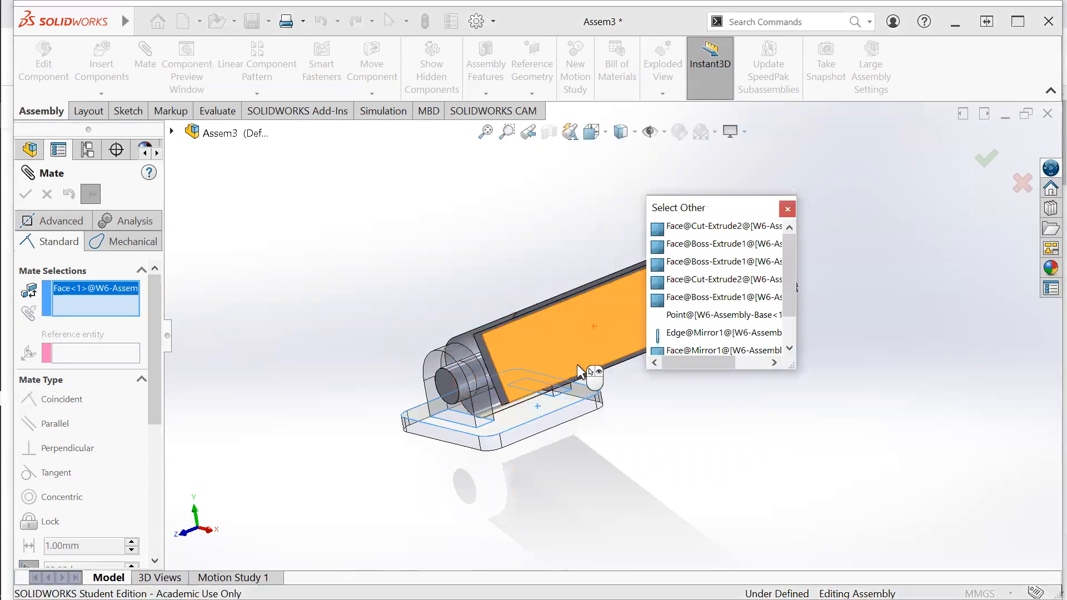
left_click(787, 209)
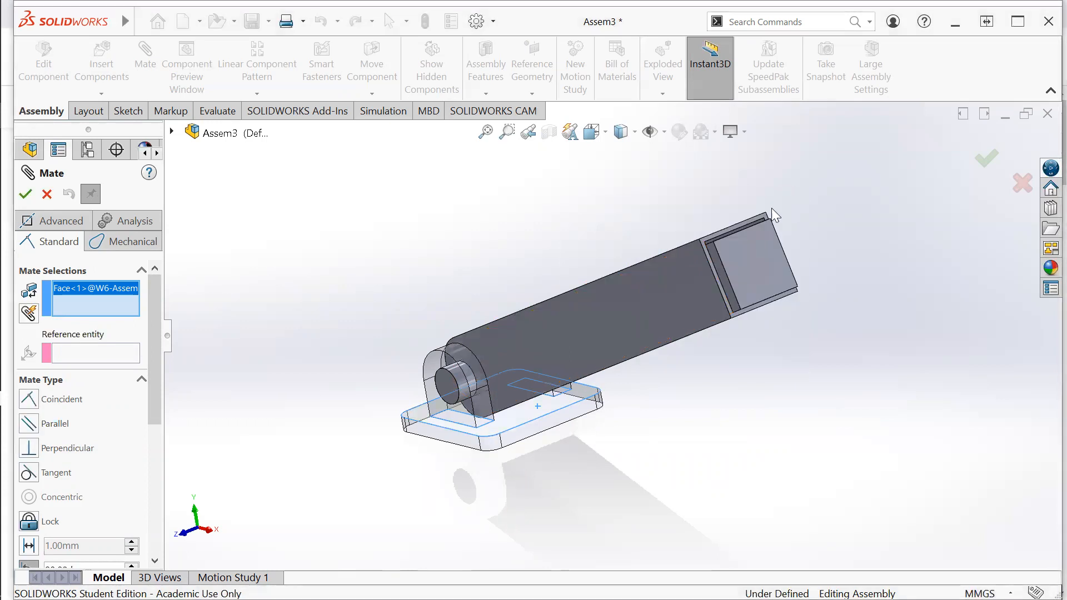
left_click(47, 194)
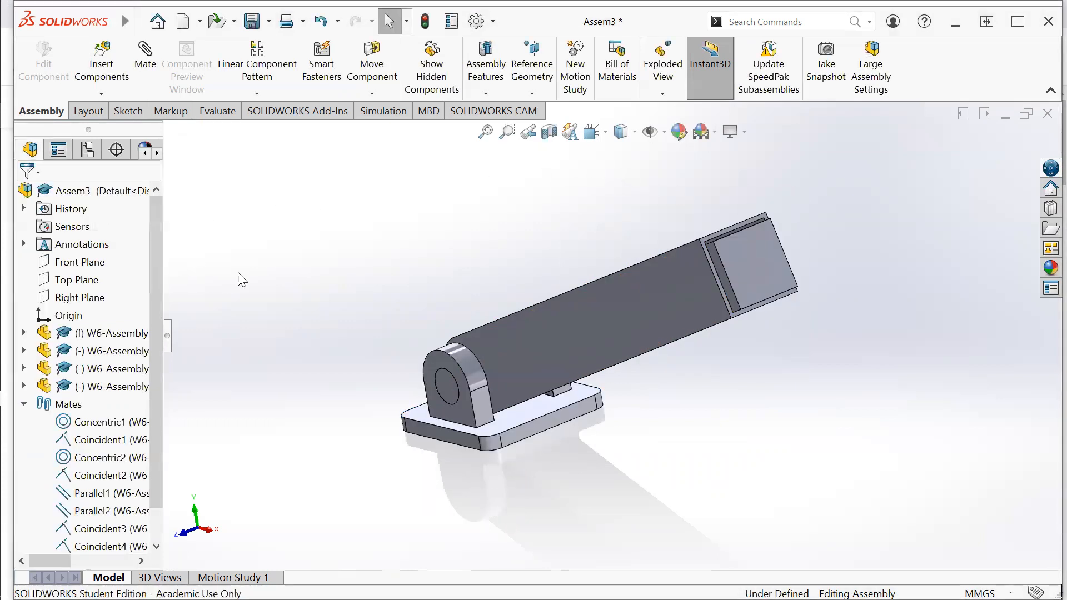
Step: Rotate the assembly to show the sleeve's upper side and display it with Hidden Lines Visible
right_click(381, 297)
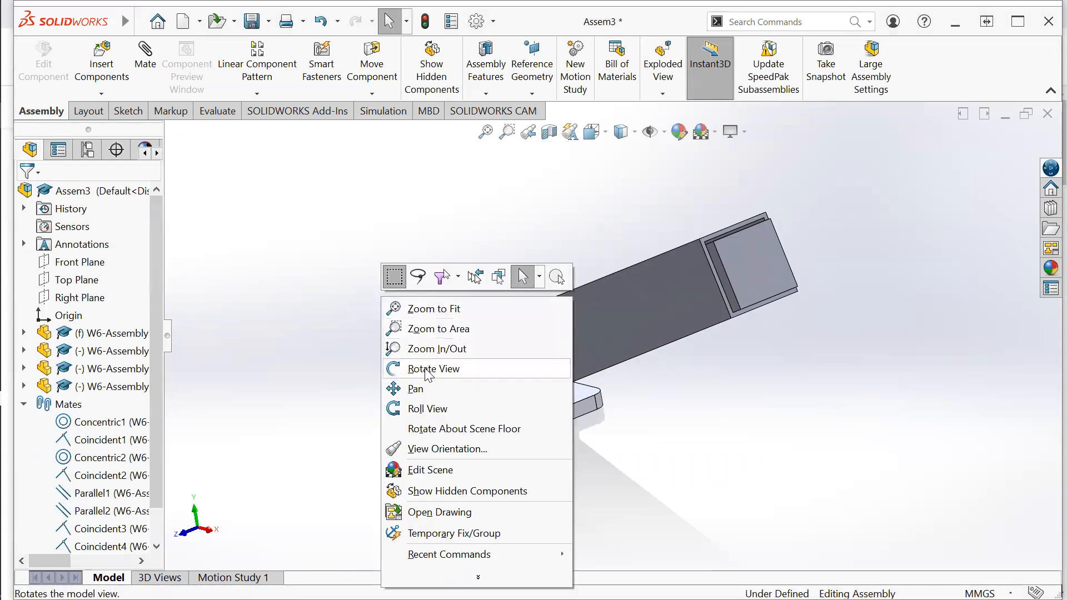
left_click(392, 370)
left_click_drag(377, 392, 508, 377)
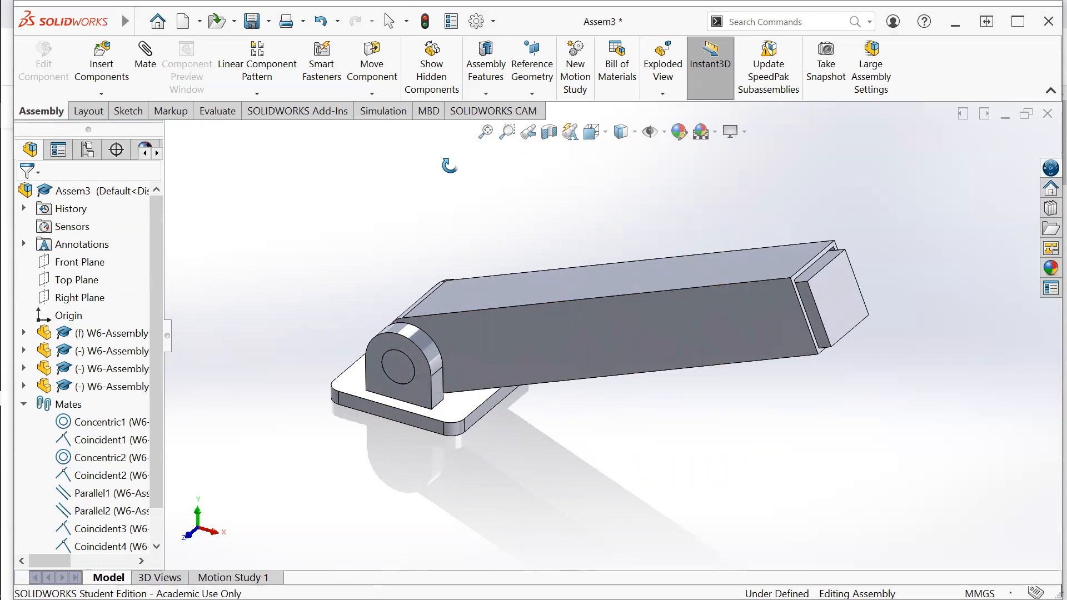
key("Escape")
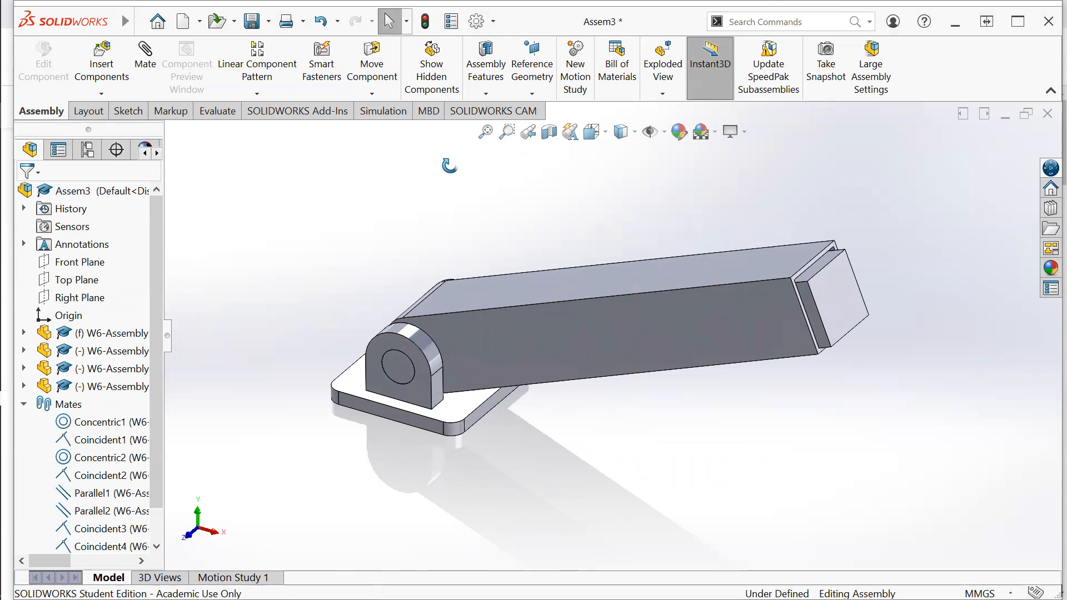
left_click(607, 134)
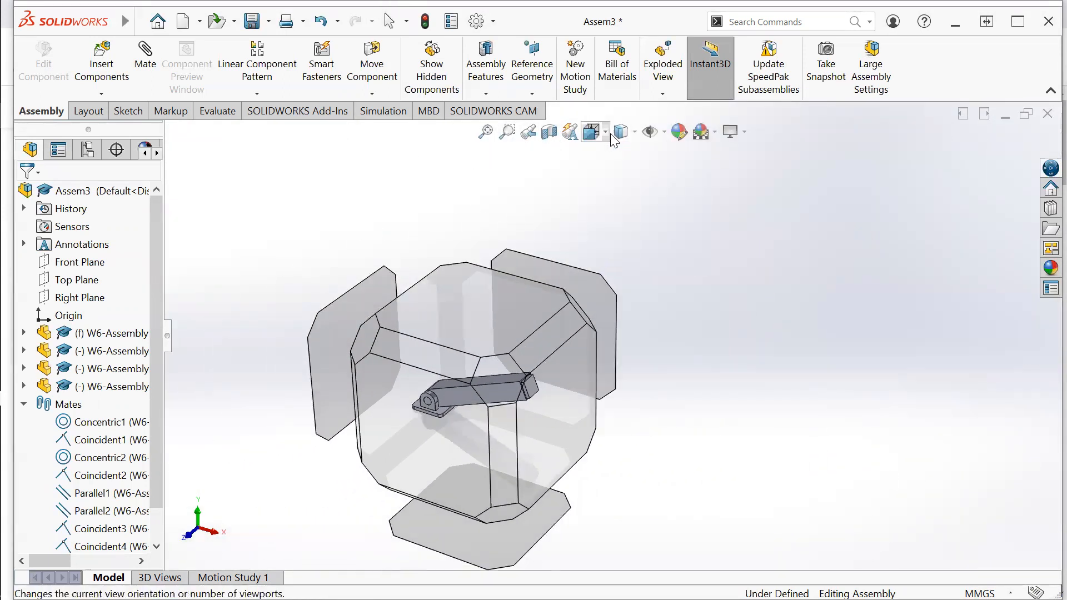
left_click(665, 131)
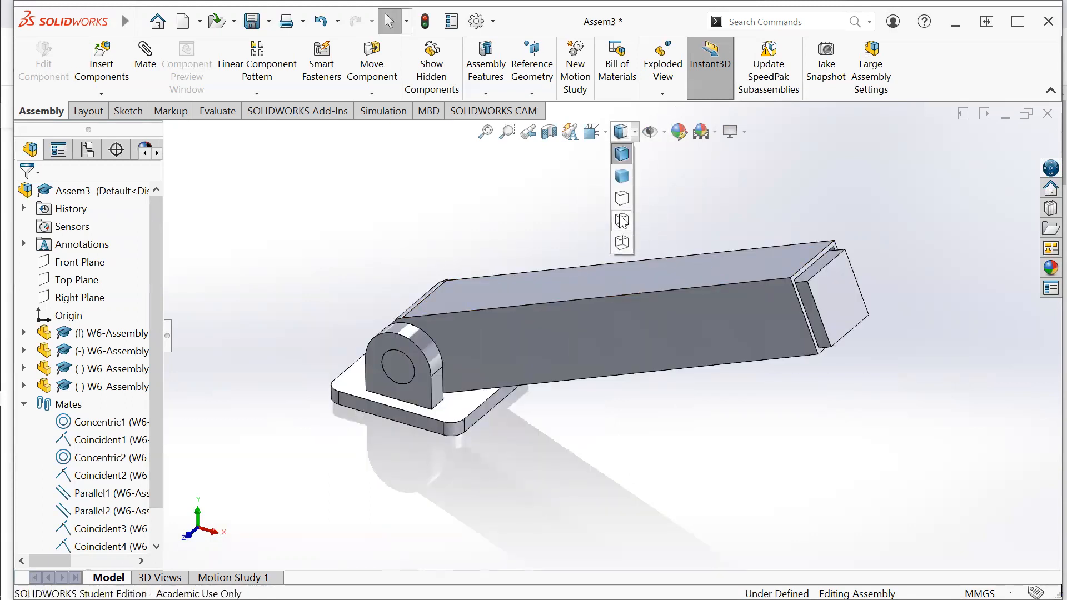
left_click(622, 221)
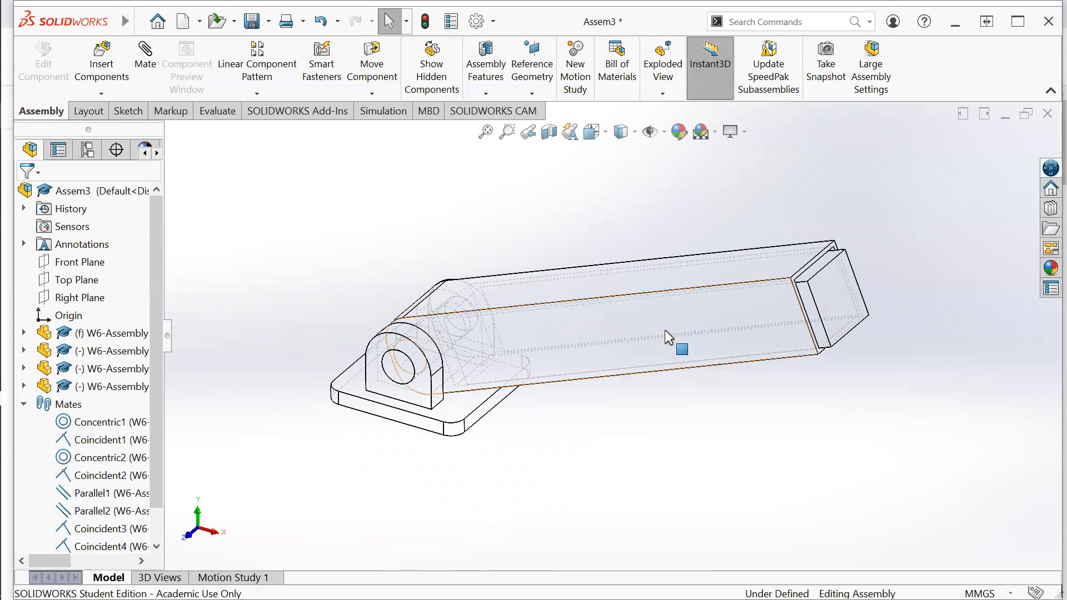
Step: Add a 90-degree angle mate between the base plate's top face and the sleeve's underside face, picked through Select Other
left_click(149, 83)
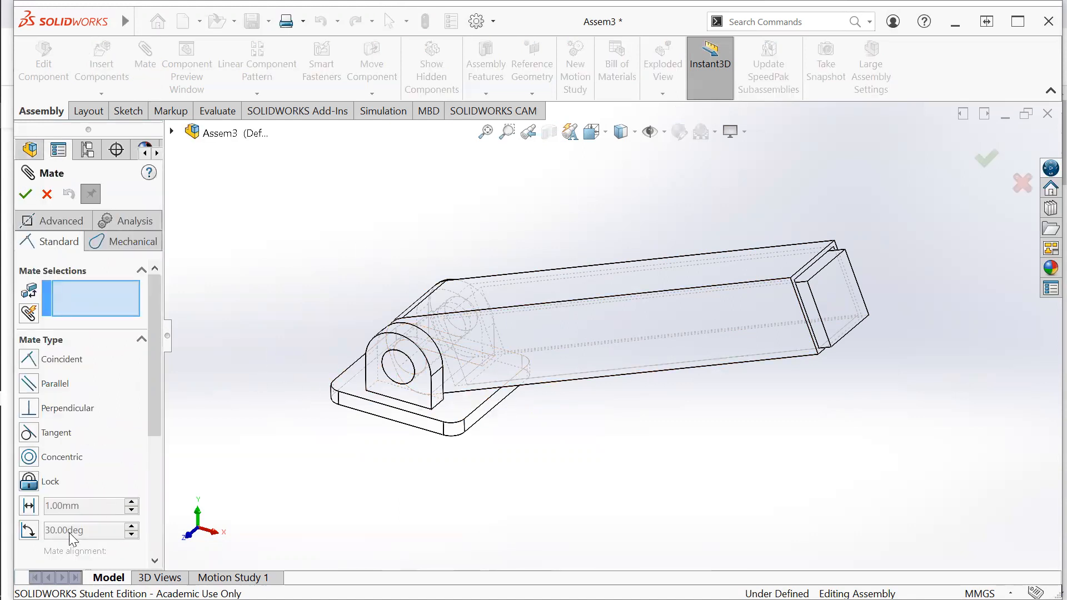
left_click(27, 531)
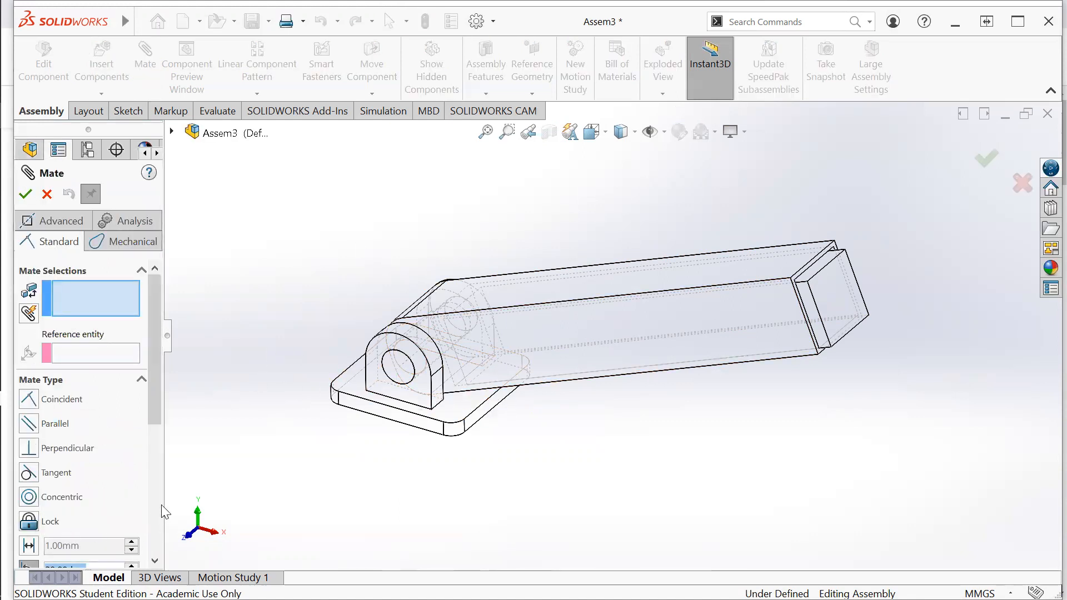
left_click_drag(153, 405, 159, 429)
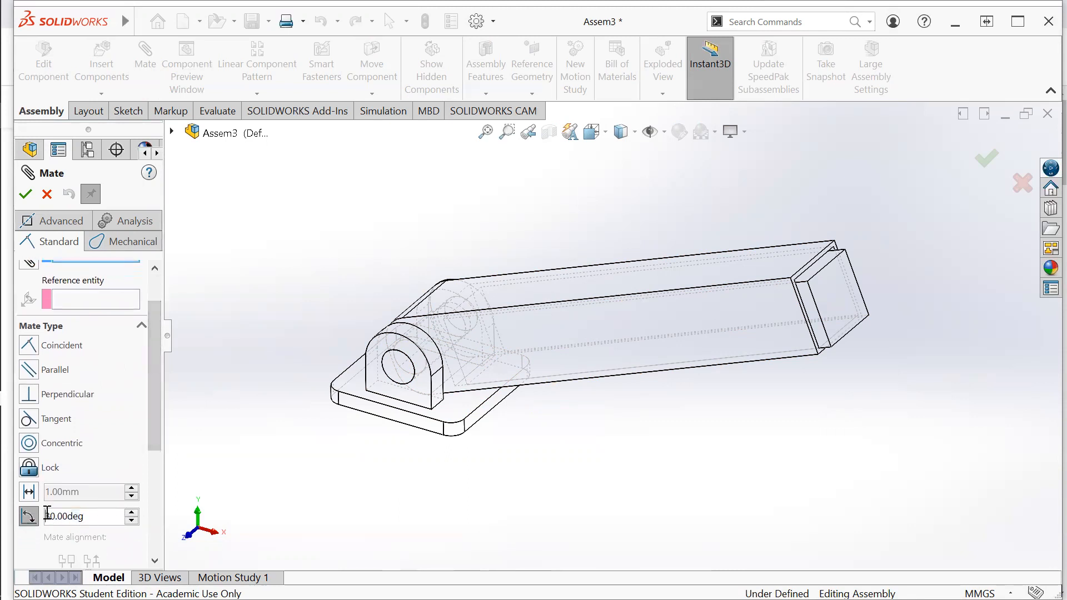
key("BackSpace")
type("9")
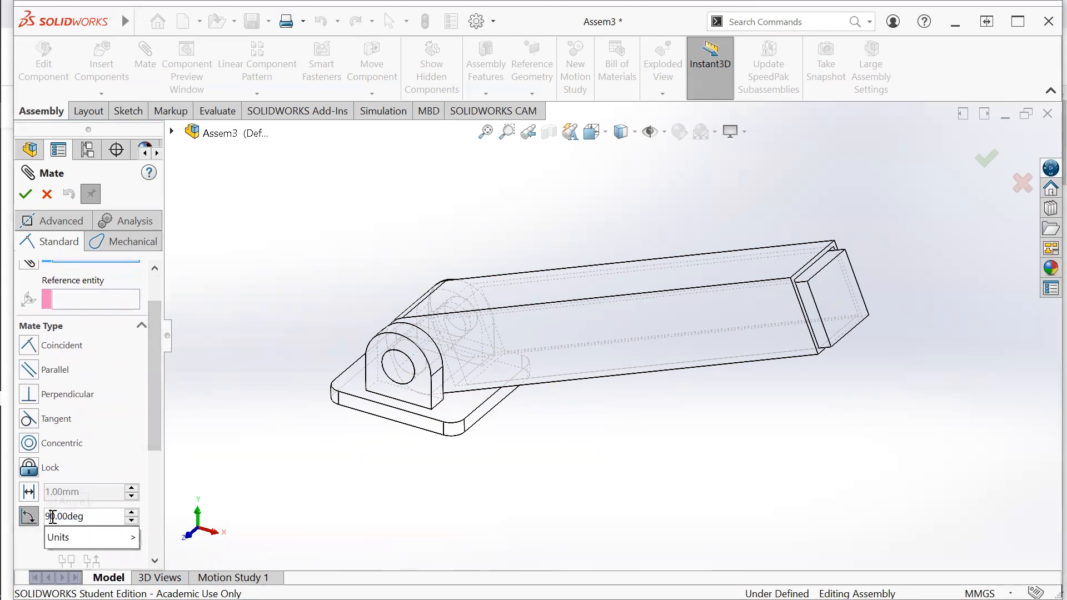
left_click_drag(156, 327, 127, 283)
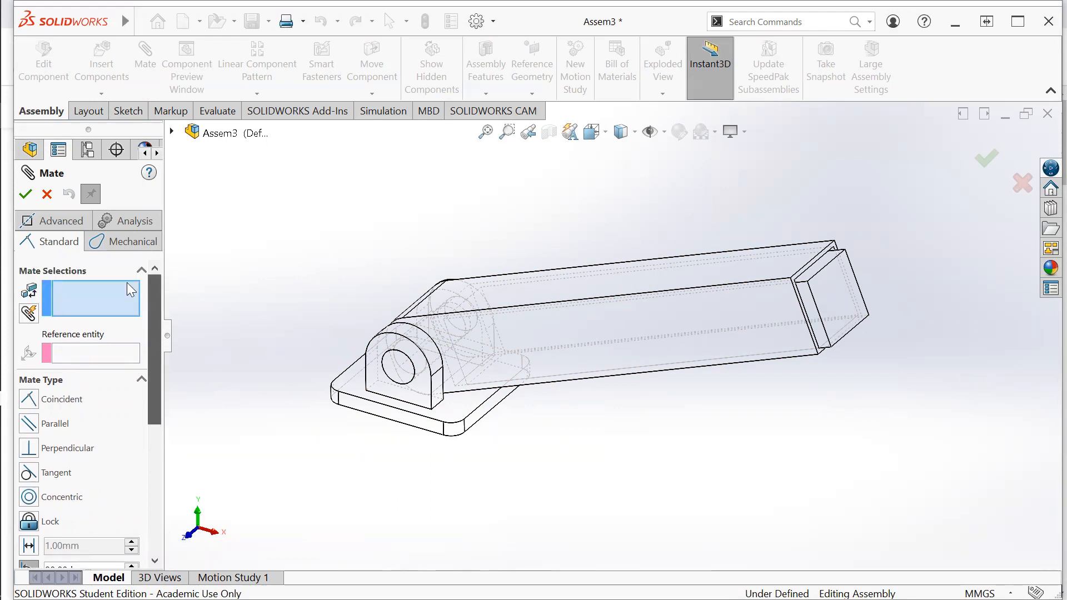
left_click(455, 407)
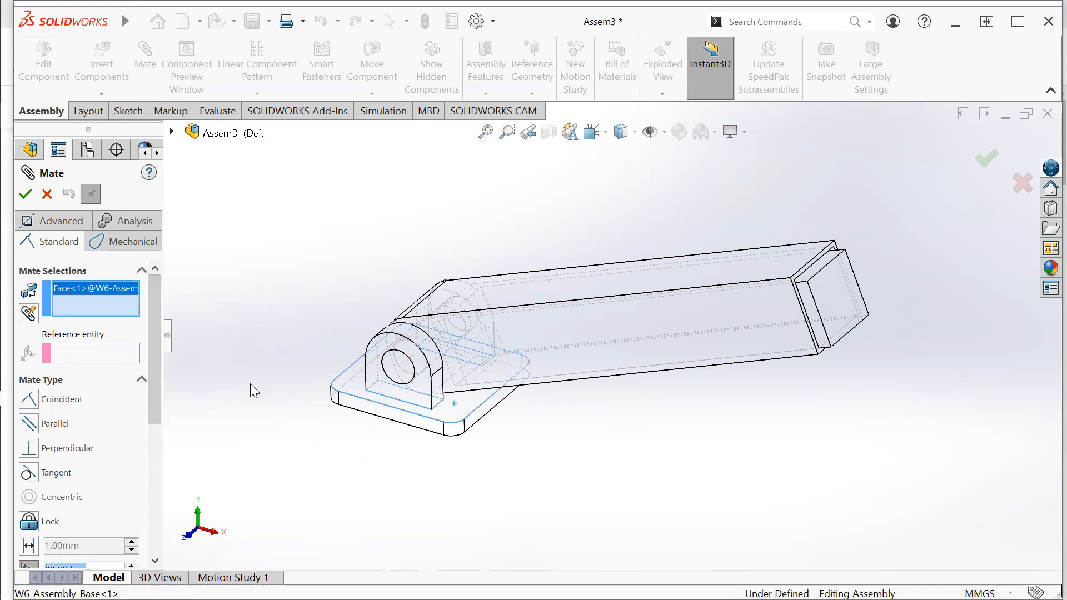
right_click(550, 362)
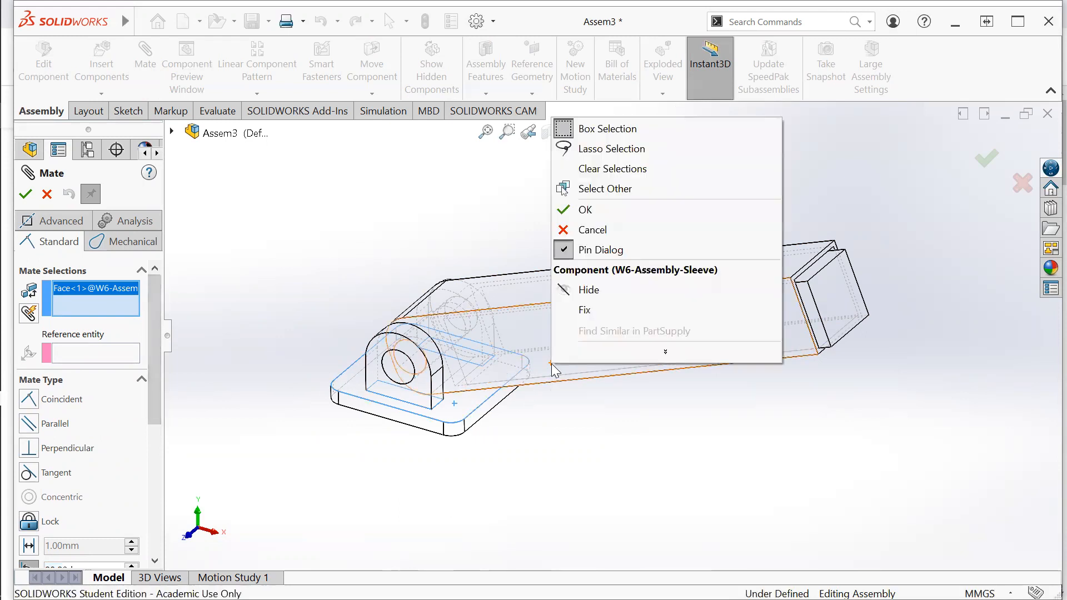
left_click(605, 189)
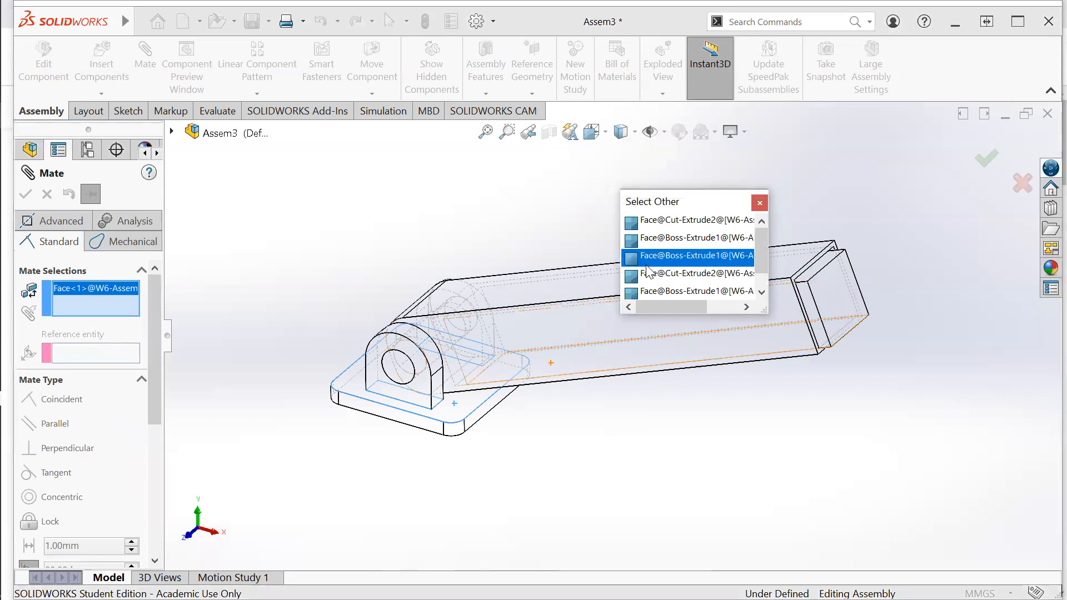
left_click(536, 387)
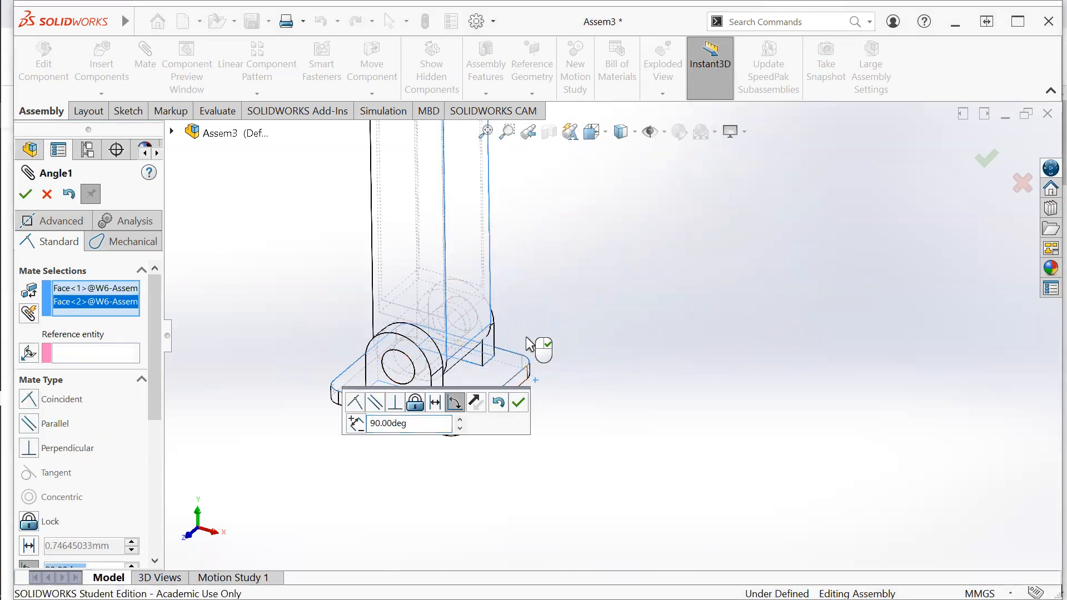
left_click(25, 194)
left_click(26, 194)
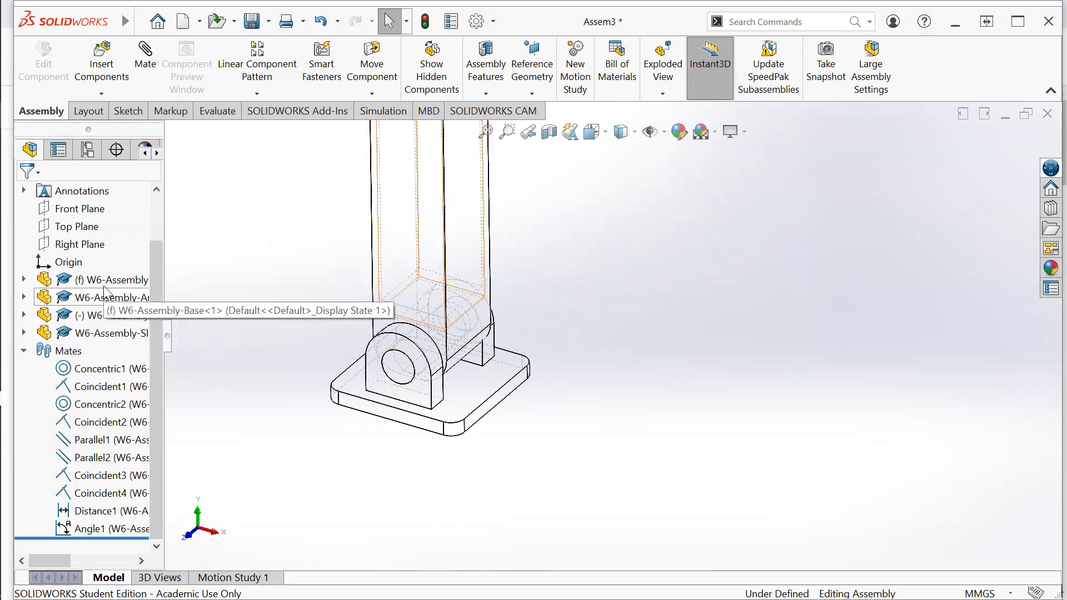
Step: Examine the base component's features and the mate list, and open the Coincident1 mate's definition and close it unchanged
left_click(28, 280)
left_click(24, 280)
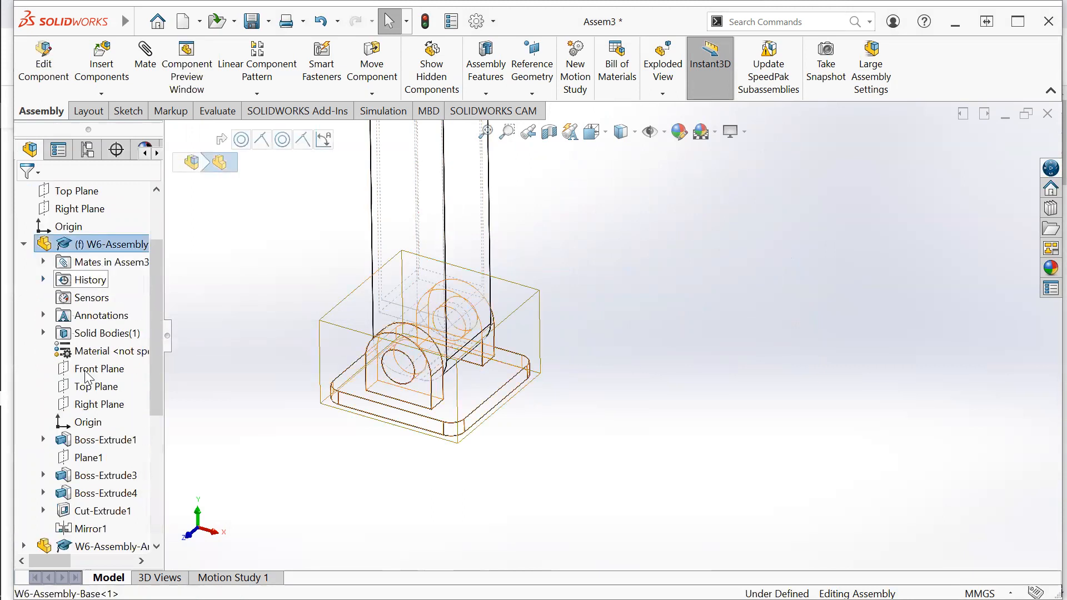
left_click(24, 244)
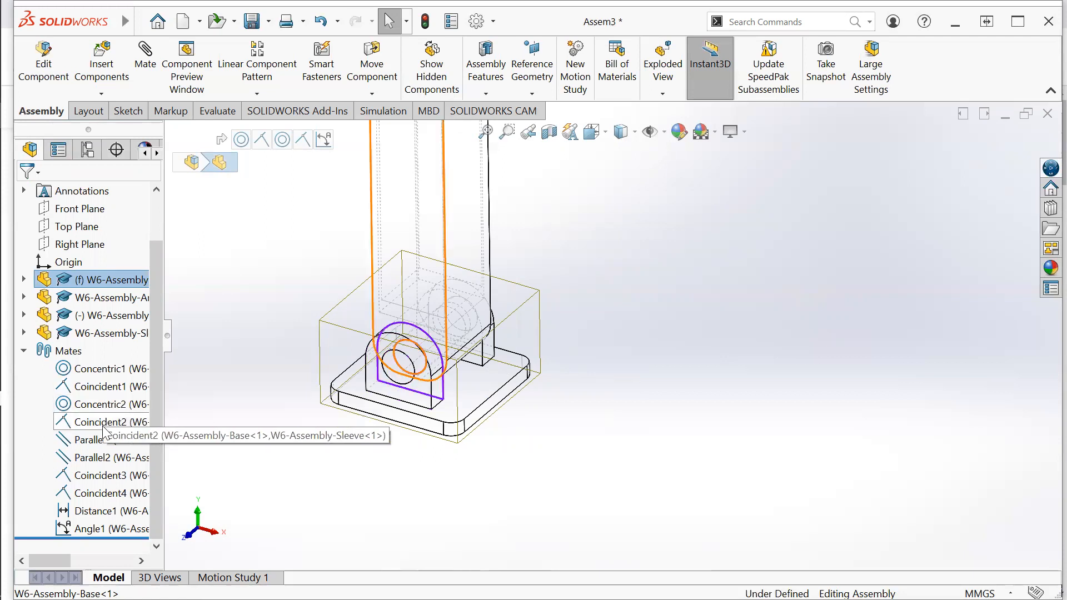
right_click(103, 391)
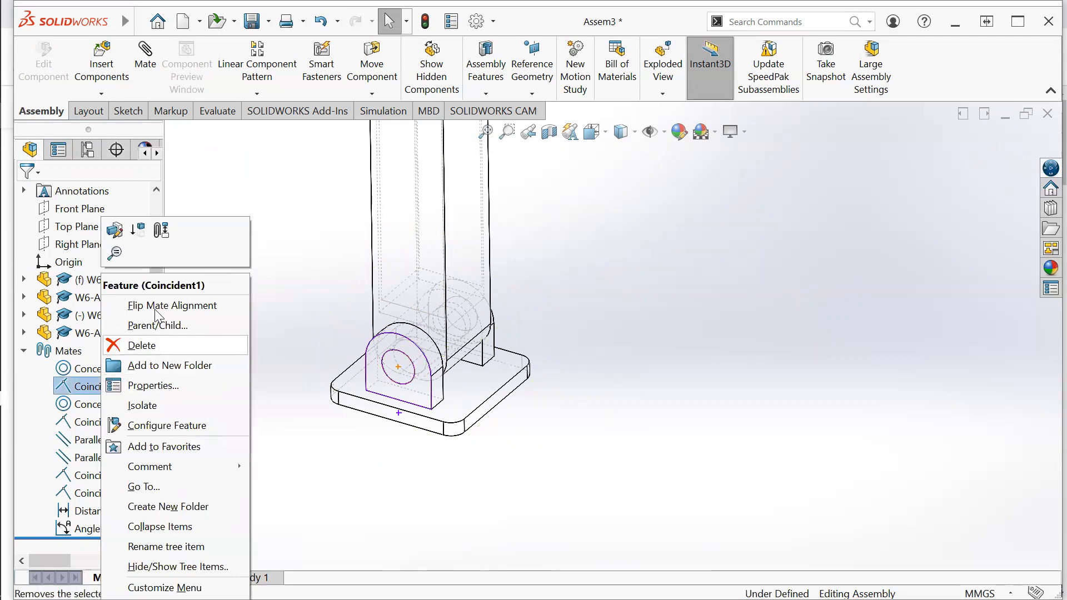
left_click(115, 229)
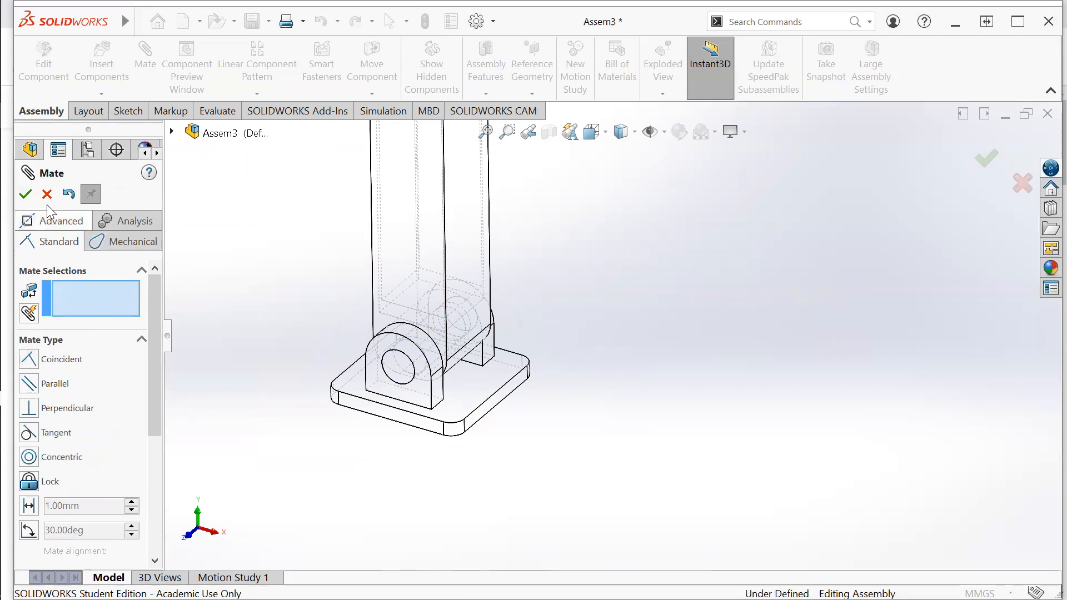
left_click(25, 194)
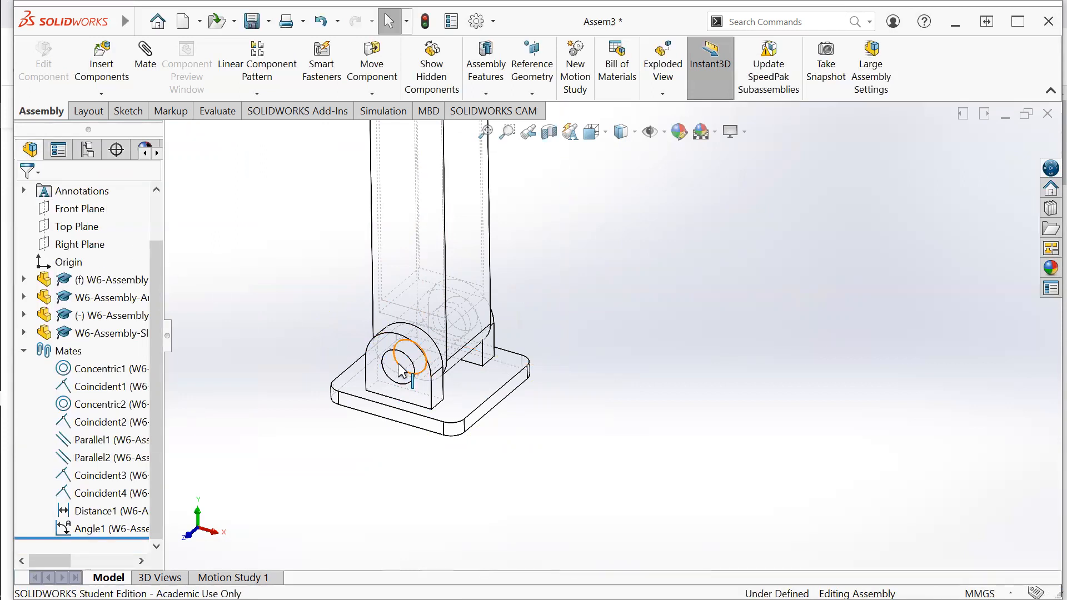
left_click(408, 398)
left_click(401, 452)
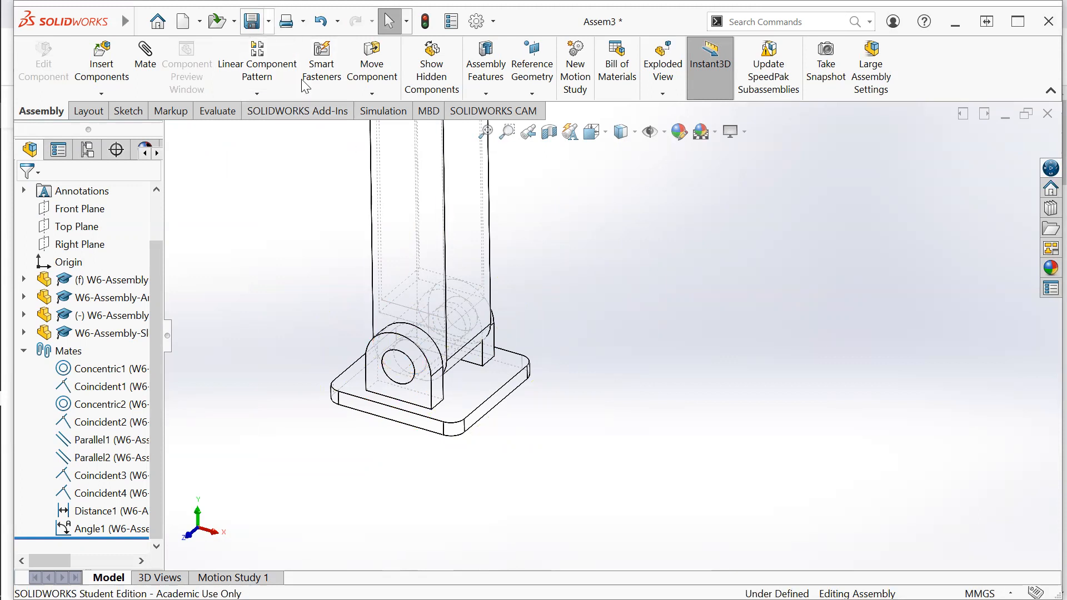
Step: Save the assembly under the new name W6-Arm-Assembly2.SLDASM in the Assembly folder
left_click(269, 22)
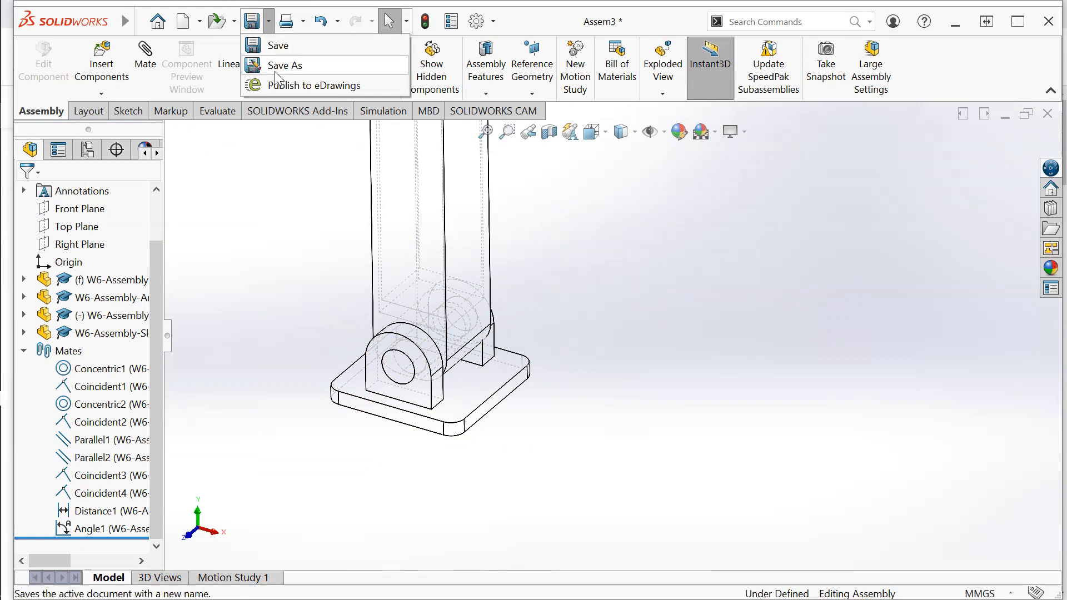
left_click(276, 69)
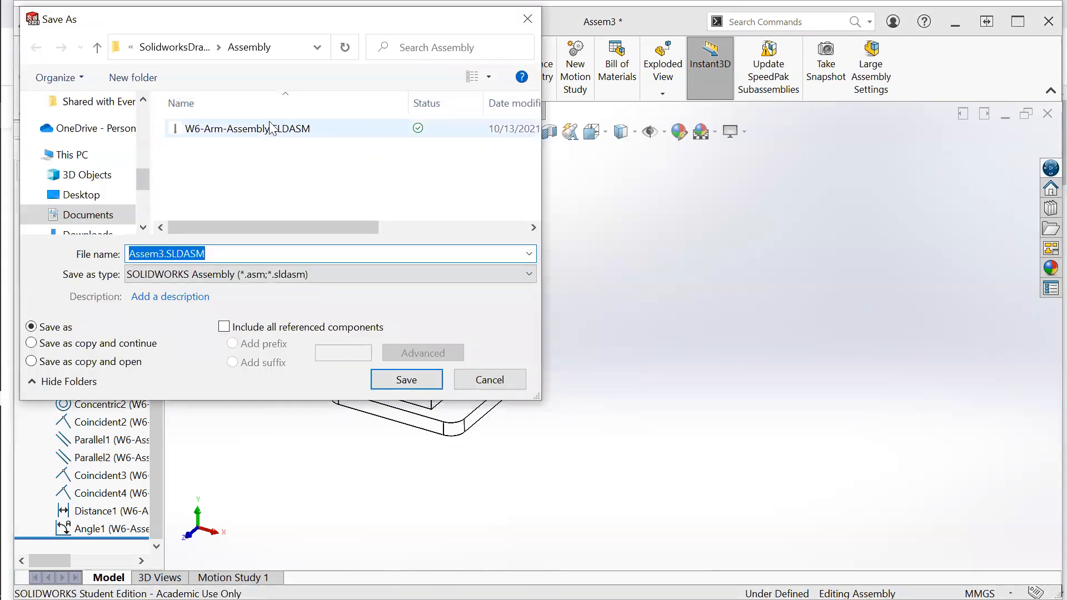
left_click(247, 128)
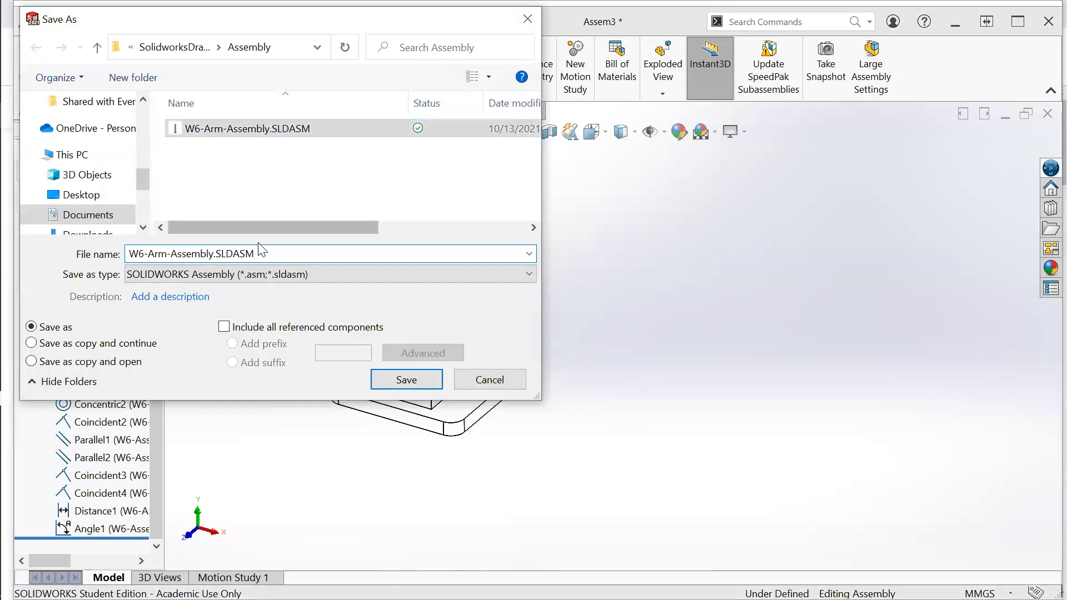
left_click(214, 255)
type("2")
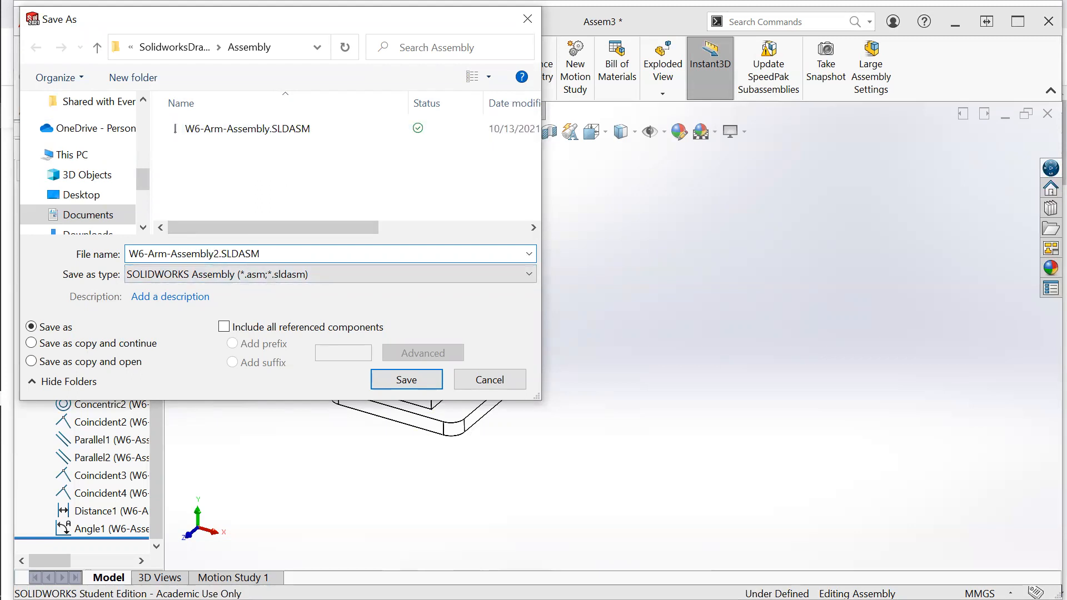
left_click(434, 381)
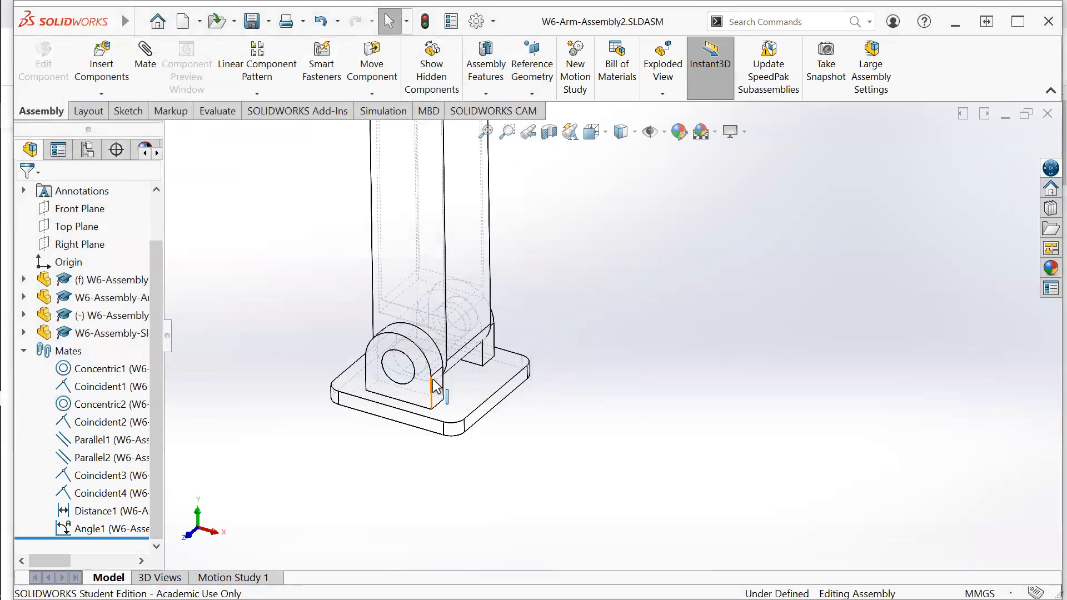
Step: Display the assembly as shaded with edges and fit the whole arm in view
left_click(635, 131)
left_click(622, 178)
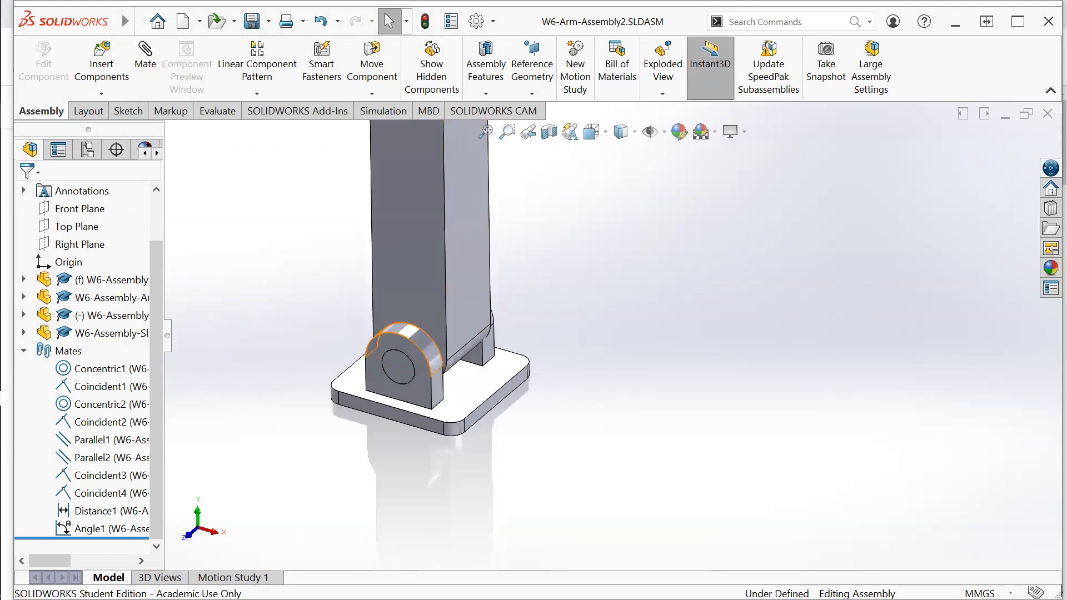
left_click(485, 132)
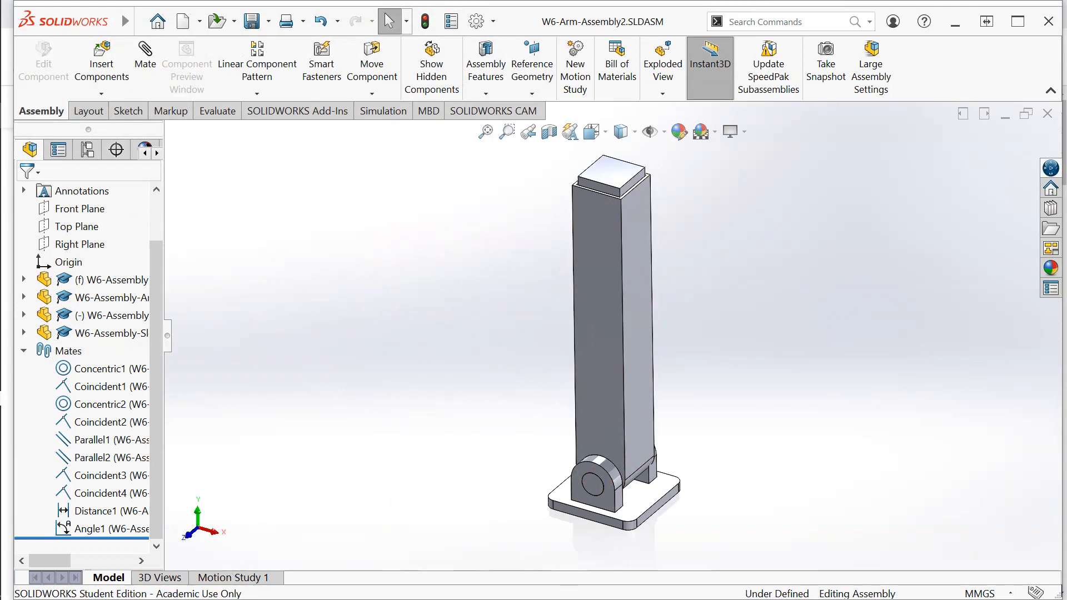
Step: Open Motion Study 1 and expand its mates in the timeline tree down to the Distance1 and Angle1 mates
left_click(233, 578)
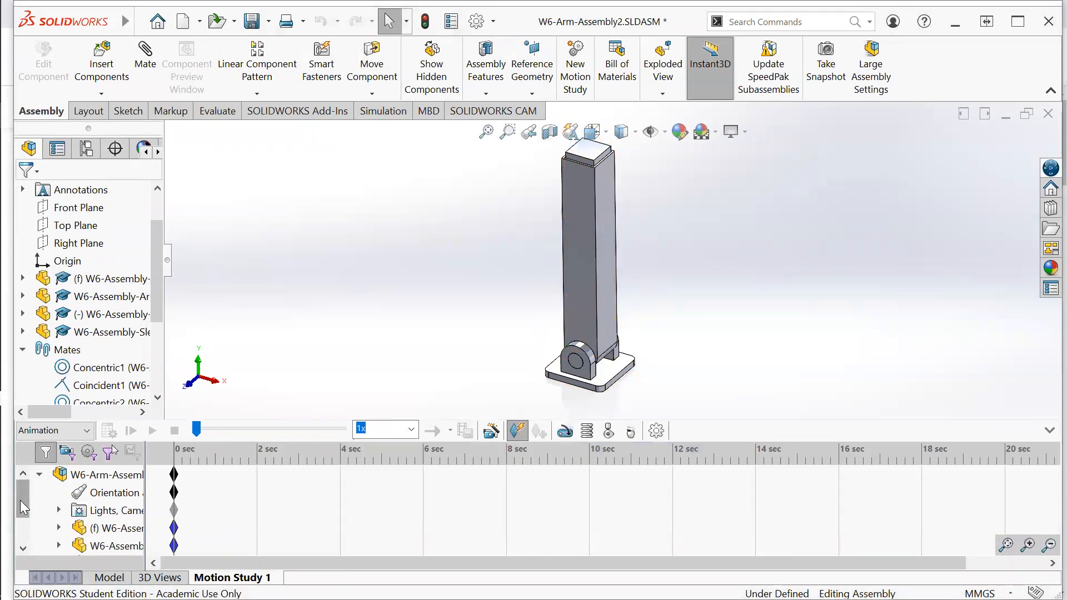
left_click_drag(21, 497, 21, 532)
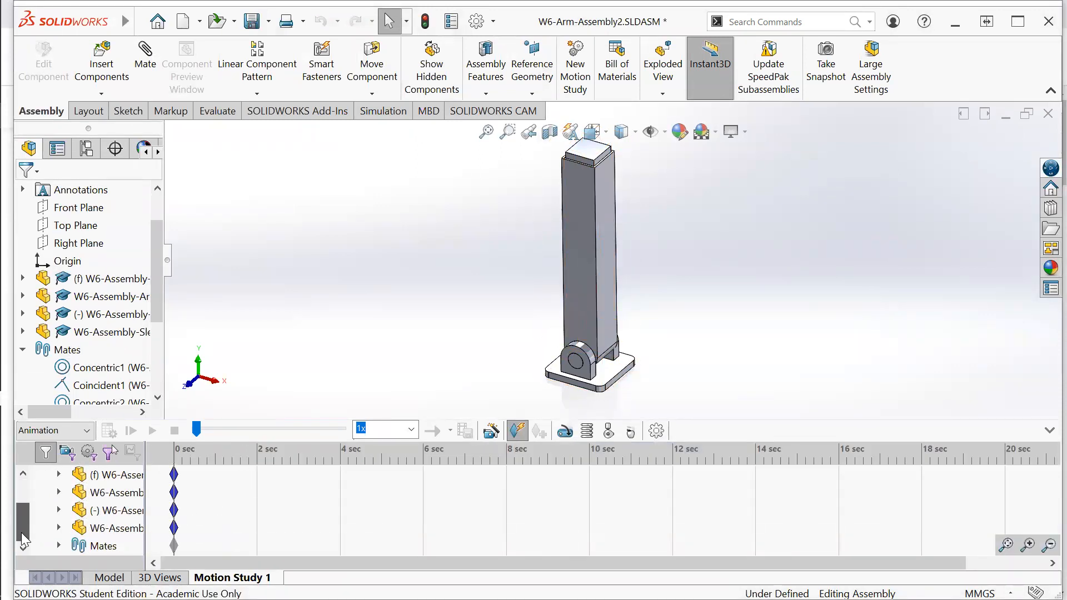
left_click(58, 545)
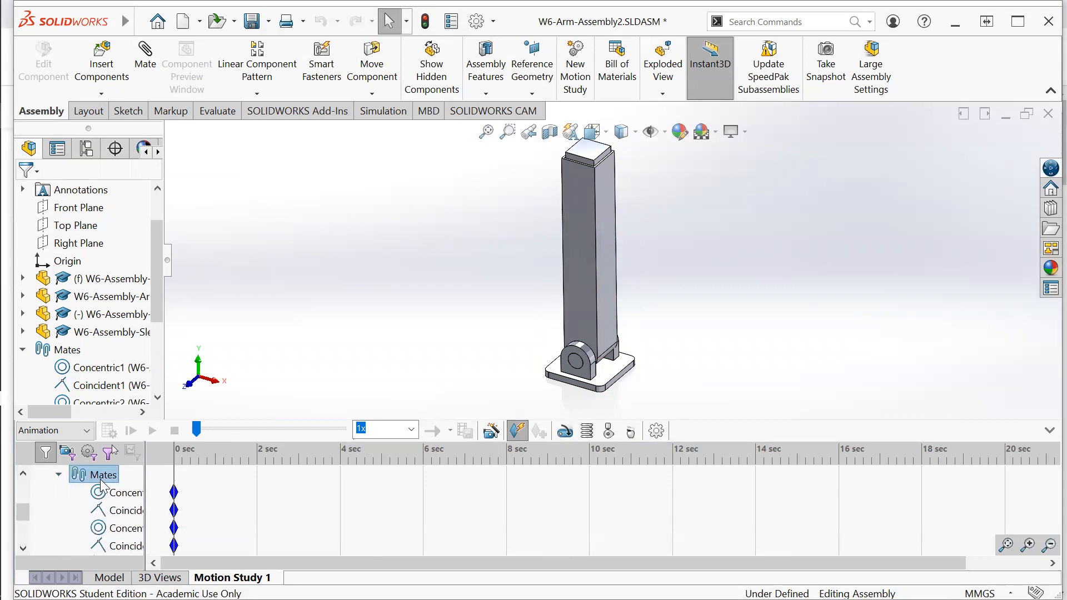
left_click_drag(24, 518, 23, 545)
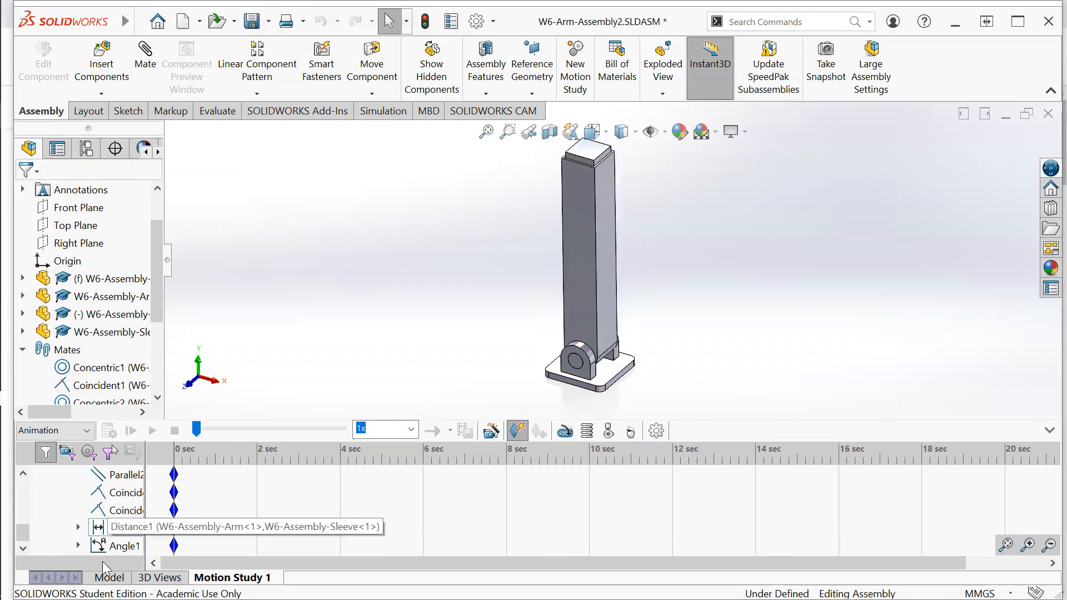
left_click(78, 528)
left_click(79, 528)
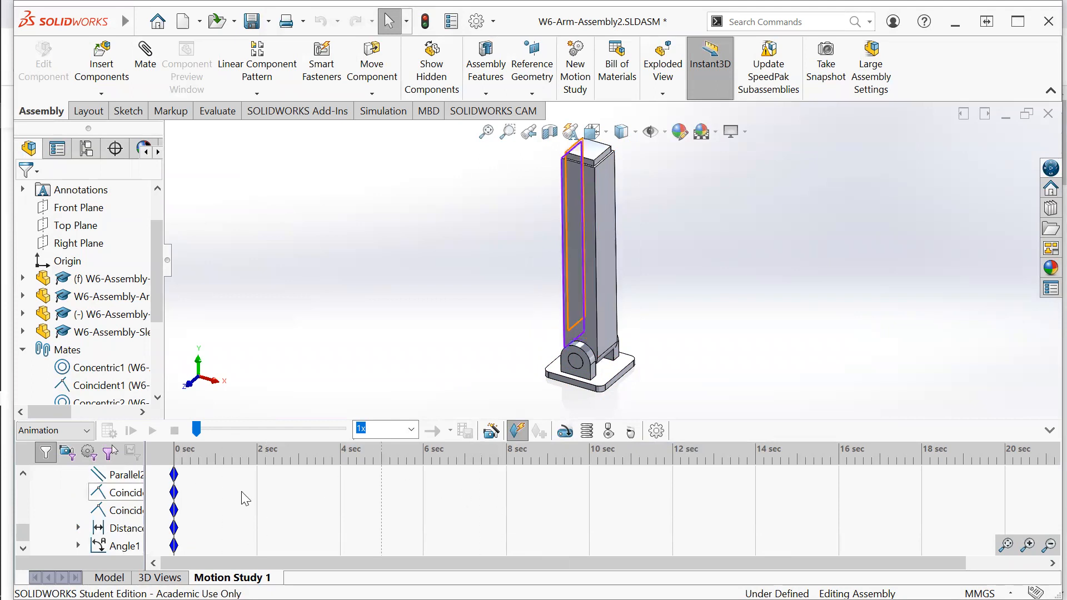
Step: Copy the Distance1 mate's 0-second key to 4 seconds on the timeline and move the copy to 16 seconds
right_click(174, 528)
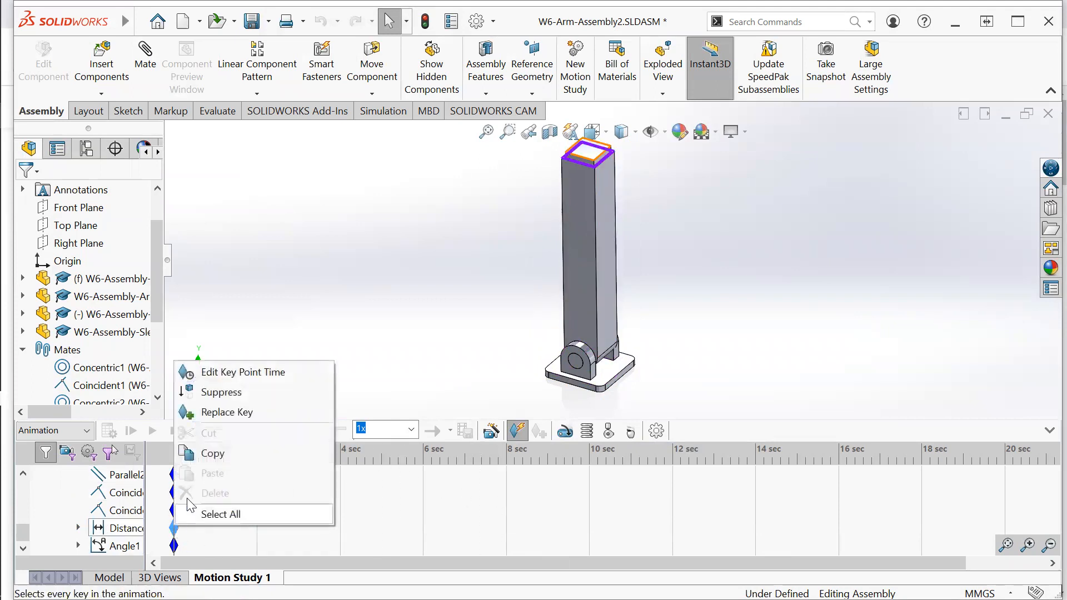
left_click(212, 459)
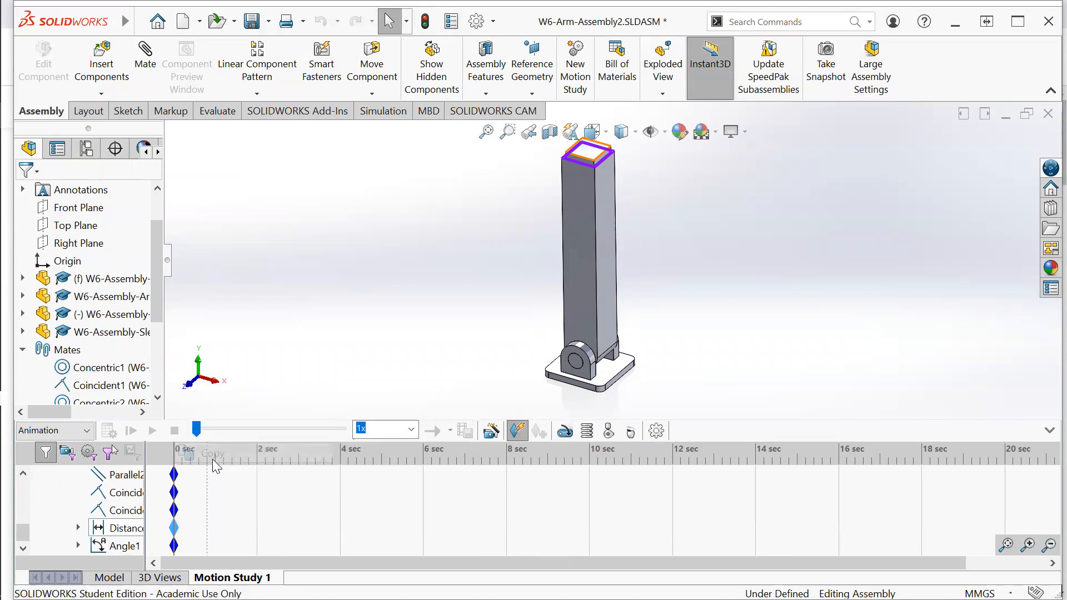
right_click(340, 535)
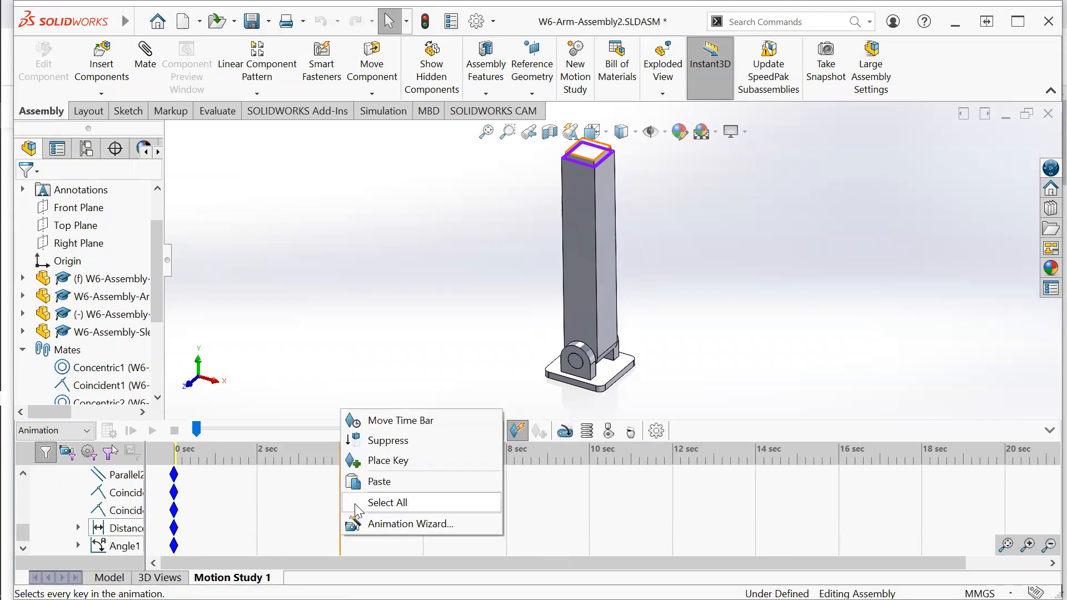
left_click(367, 481)
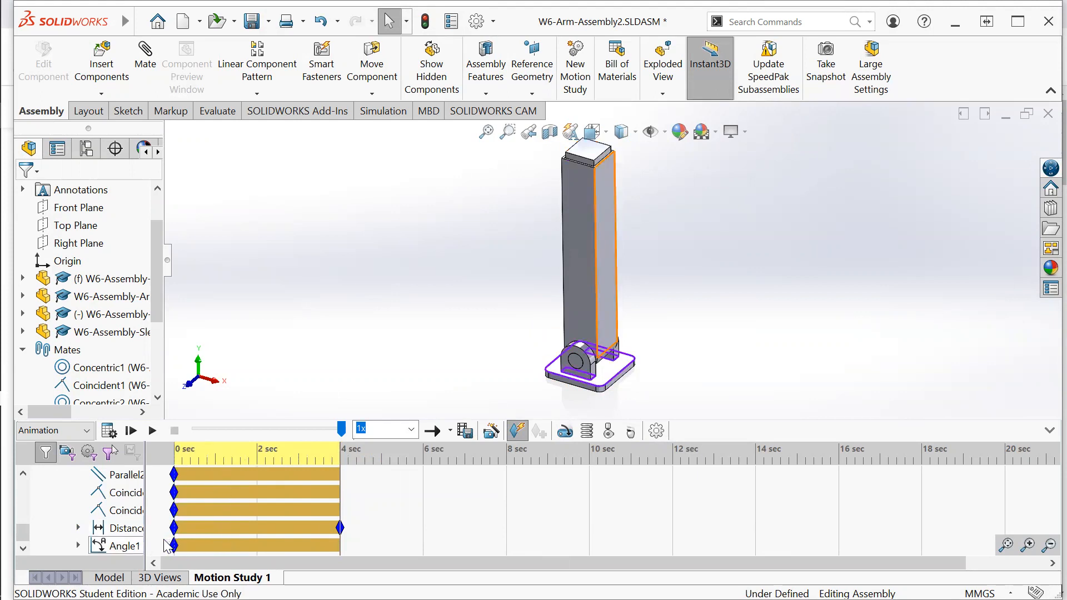
left_click_drag(339, 526, 838, 535)
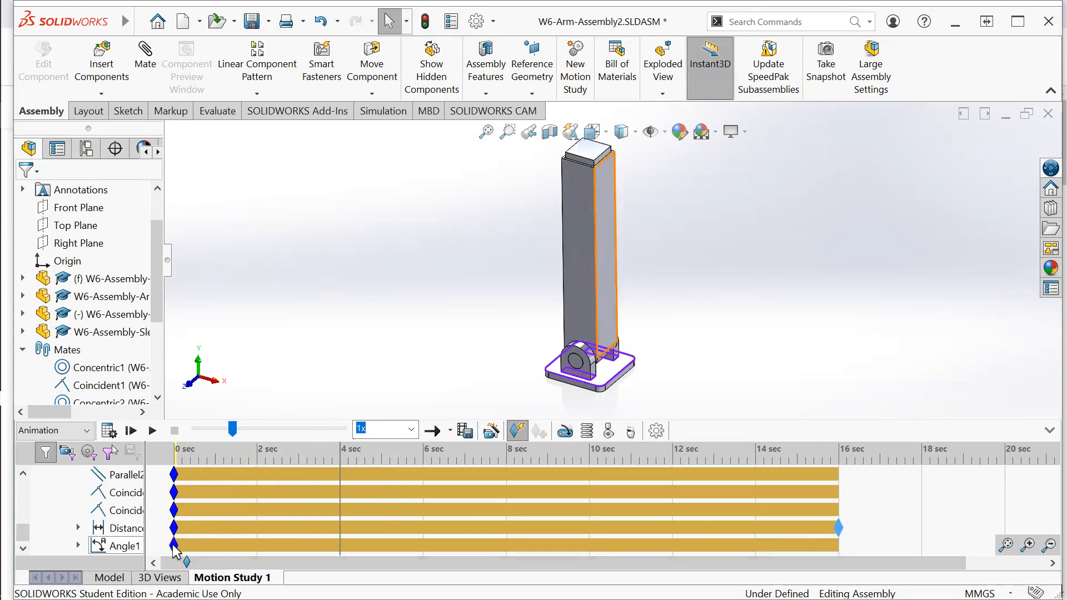
Step: Copy the Angle1 mate's 0-second key and paste it on the Angle1 row at 4 and 8 seconds
mouse_move(174, 550)
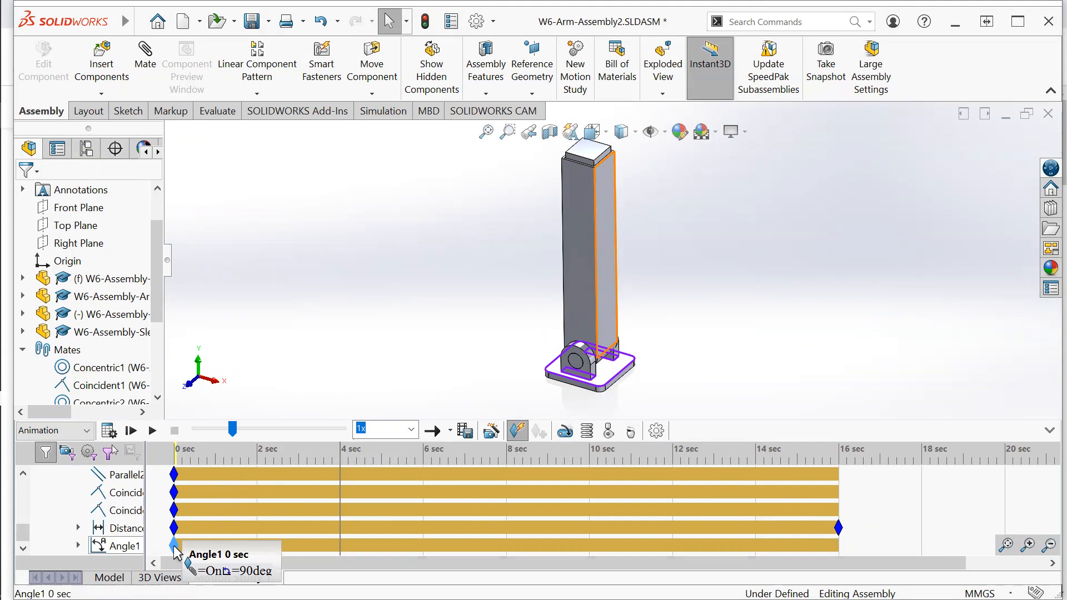
right_click(174, 547)
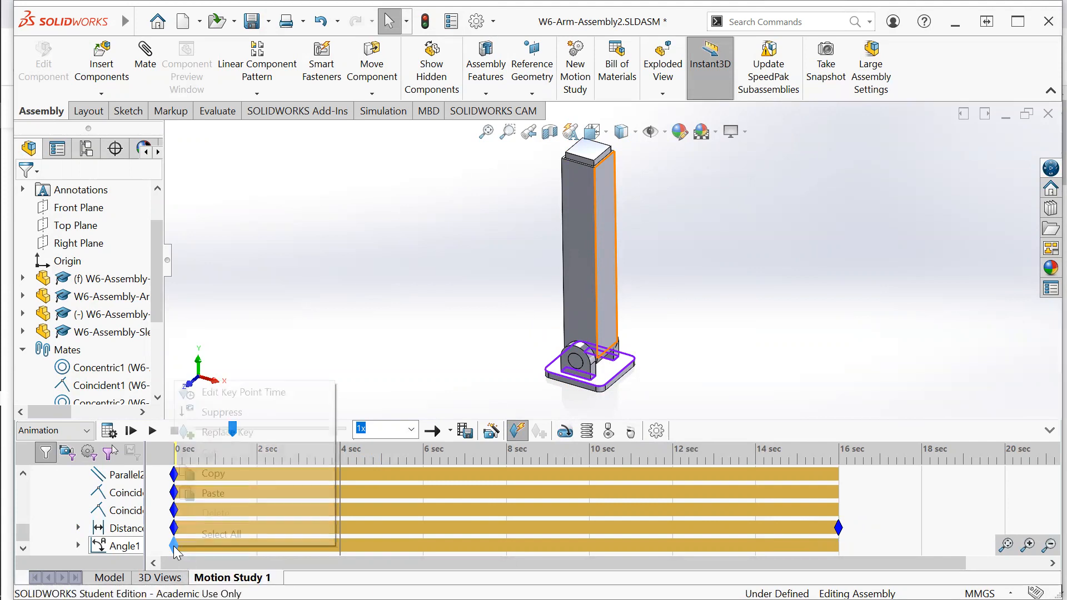
left_click(217, 473)
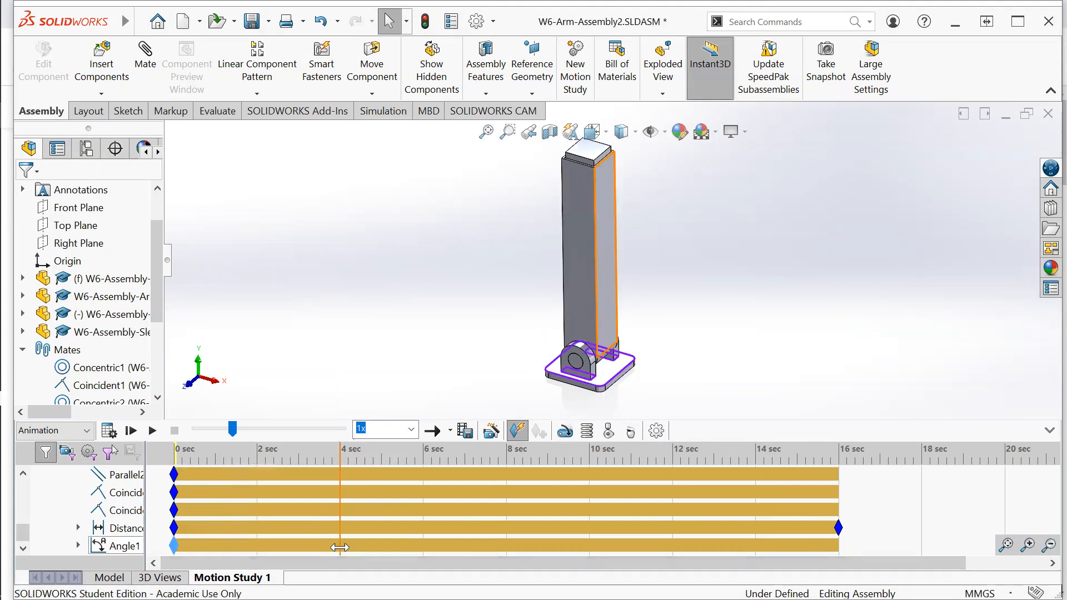
right_click(340, 547)
left_click(371, 494)
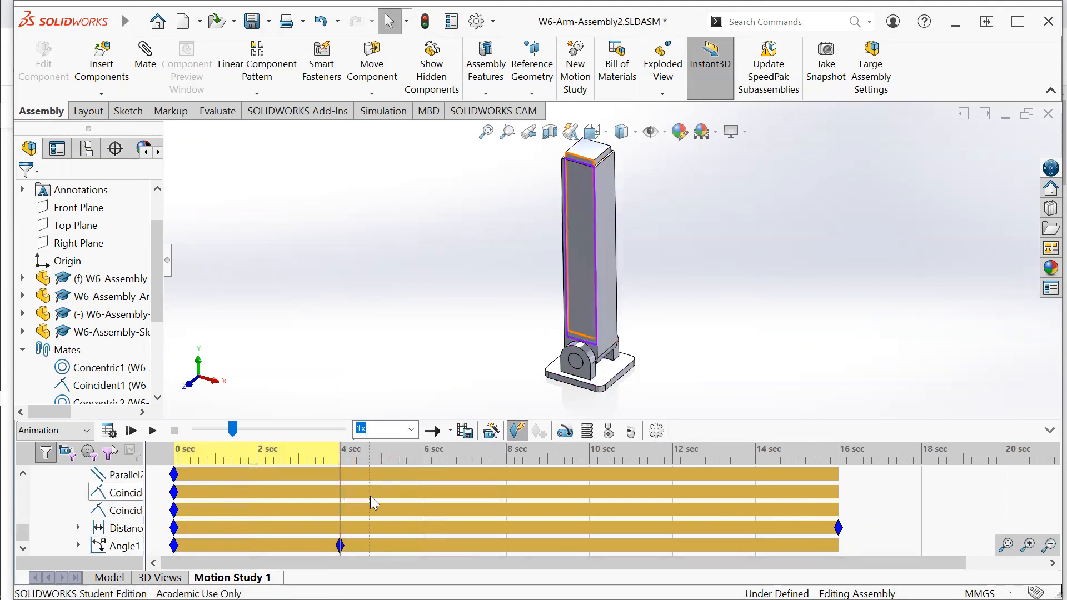
left_click(505, 544)
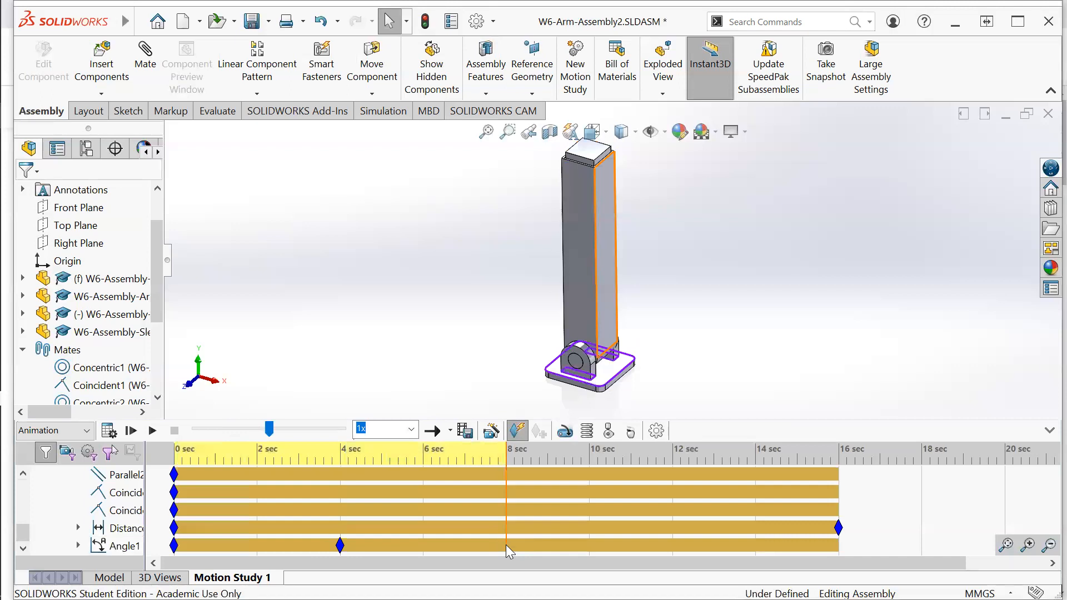
right_click(506, 544)
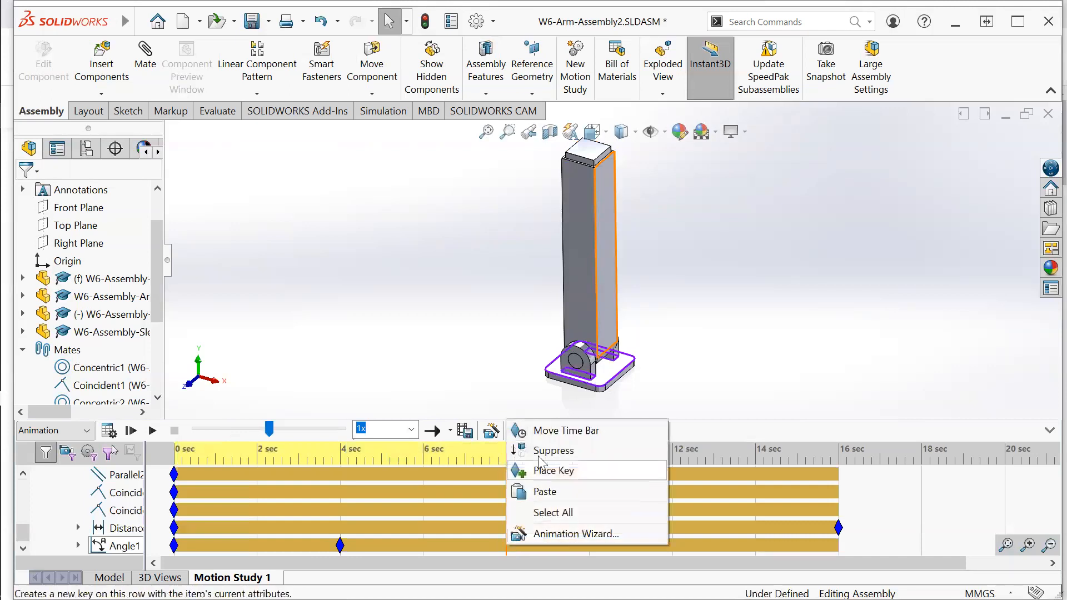
left_click(559, 492)
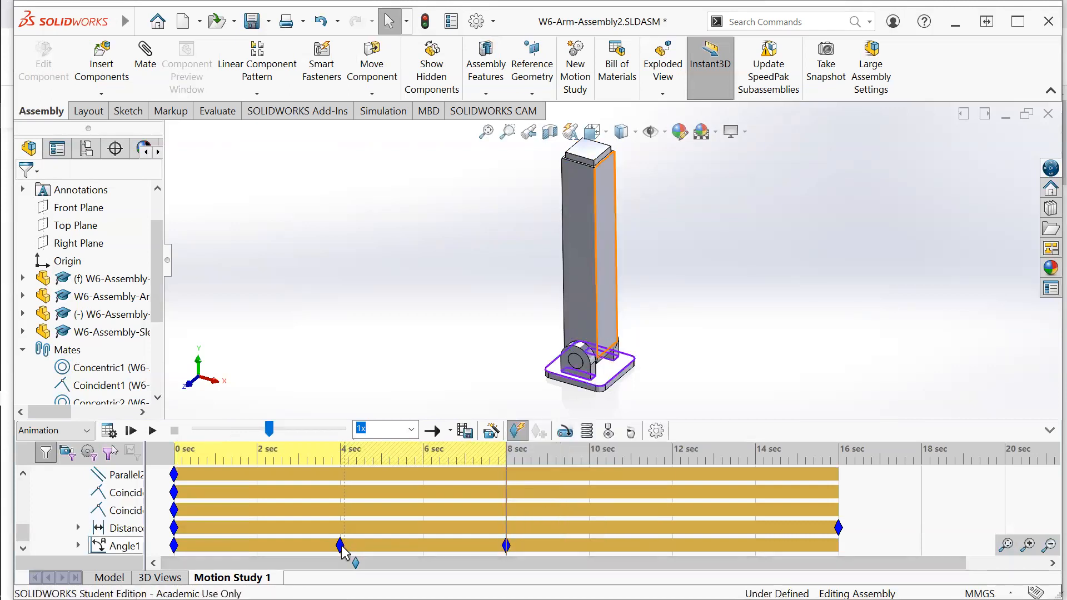
Step: Move the Angle1 keys at 4 and 8 seconds to 6 and 10 seconds on the timeline
left_click_drag(336, 539, 423, 545)
left_click_drag(506, 544, 593, 542)
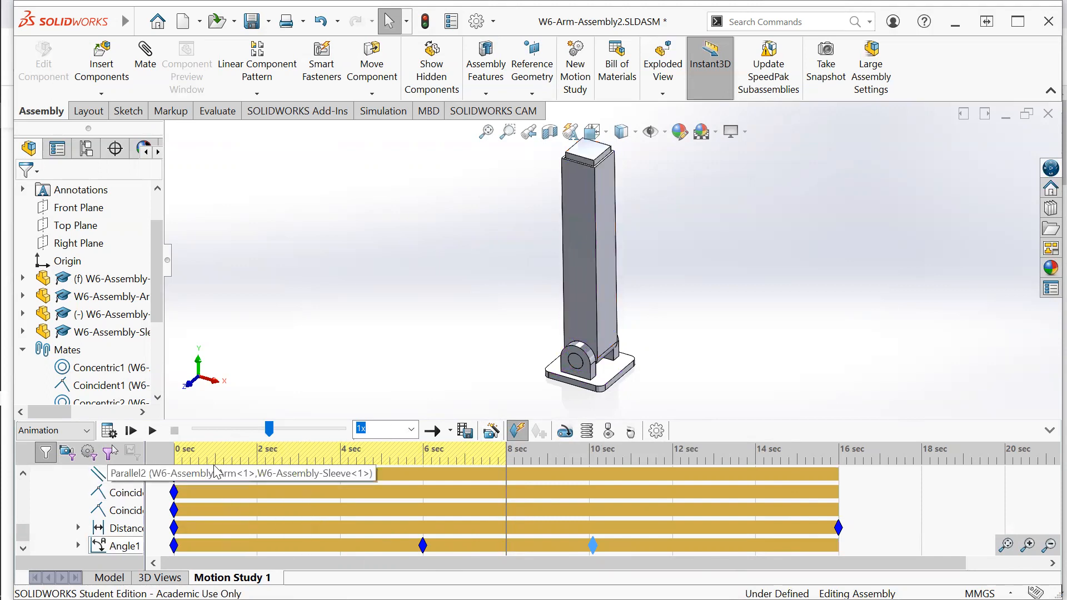
Step: Check the Angle1 angle value stored in the 0-second key and accept it as is
left_click(422, 545)
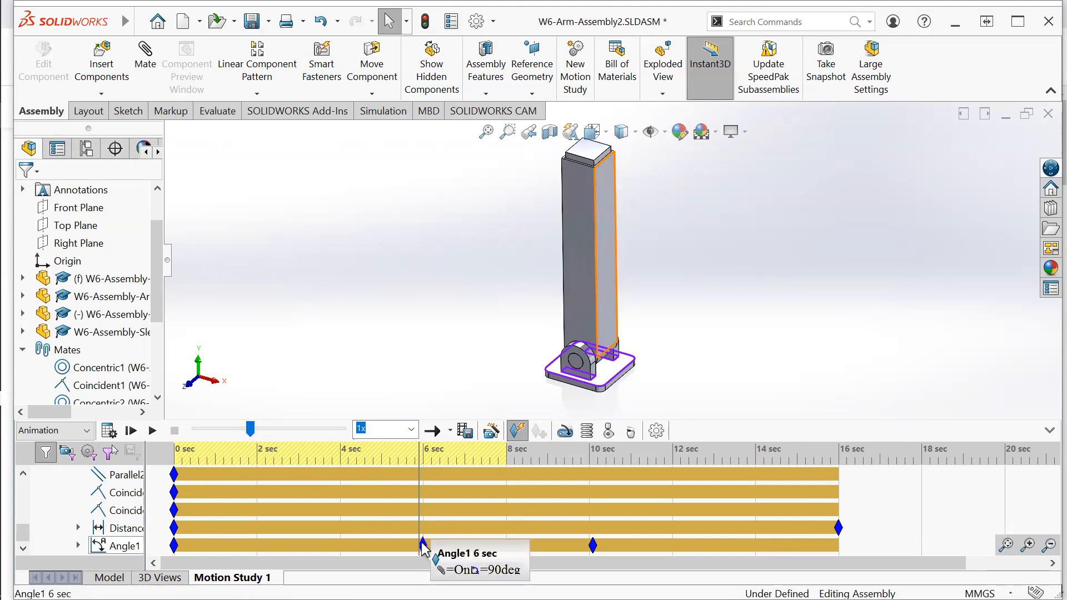
double_click(174, 546)
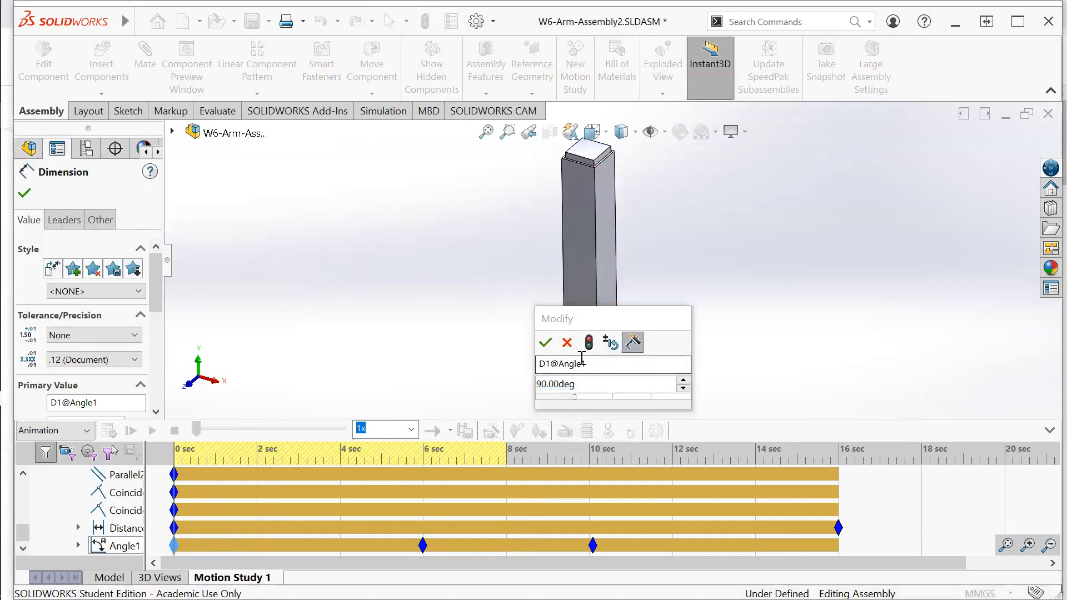
left_click(545, 343)
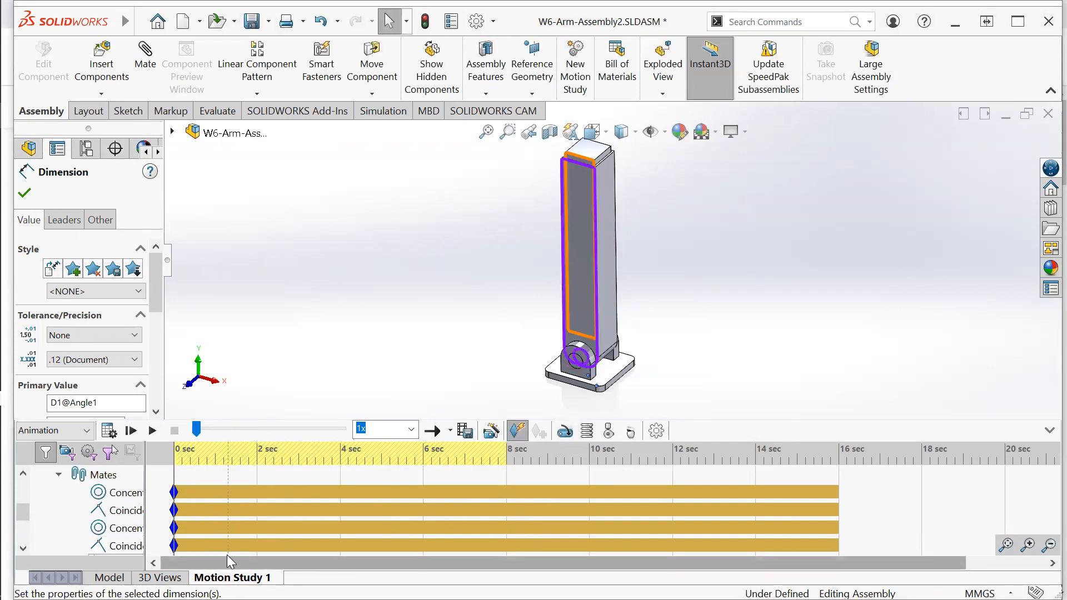
Step: Set the Angle1 value at the 6-second key to 180 degrees
scroll(25, 512, "down", 3)
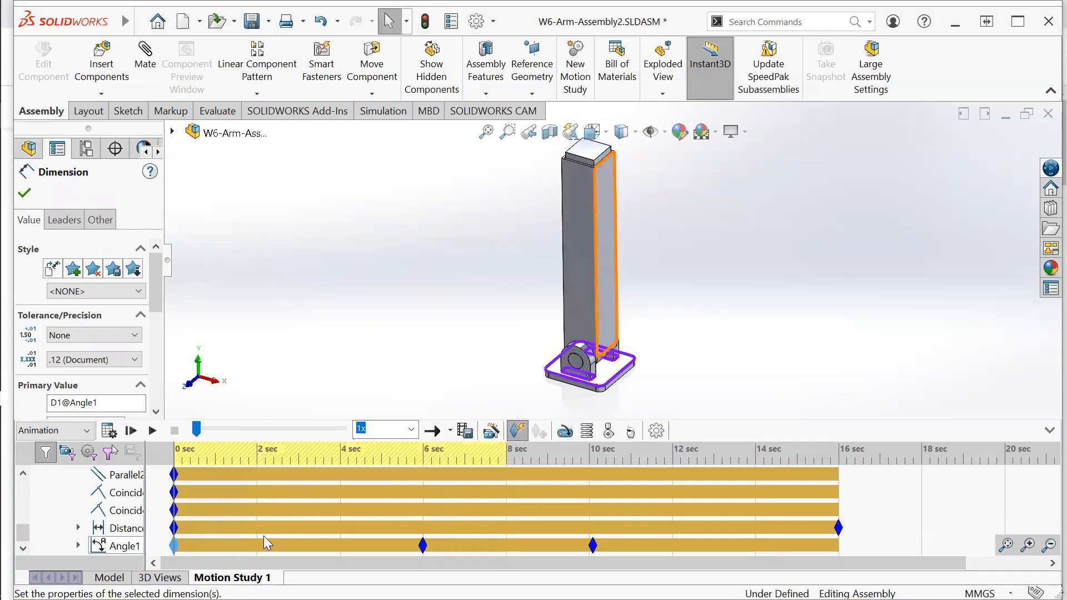
double_click(423, 546)
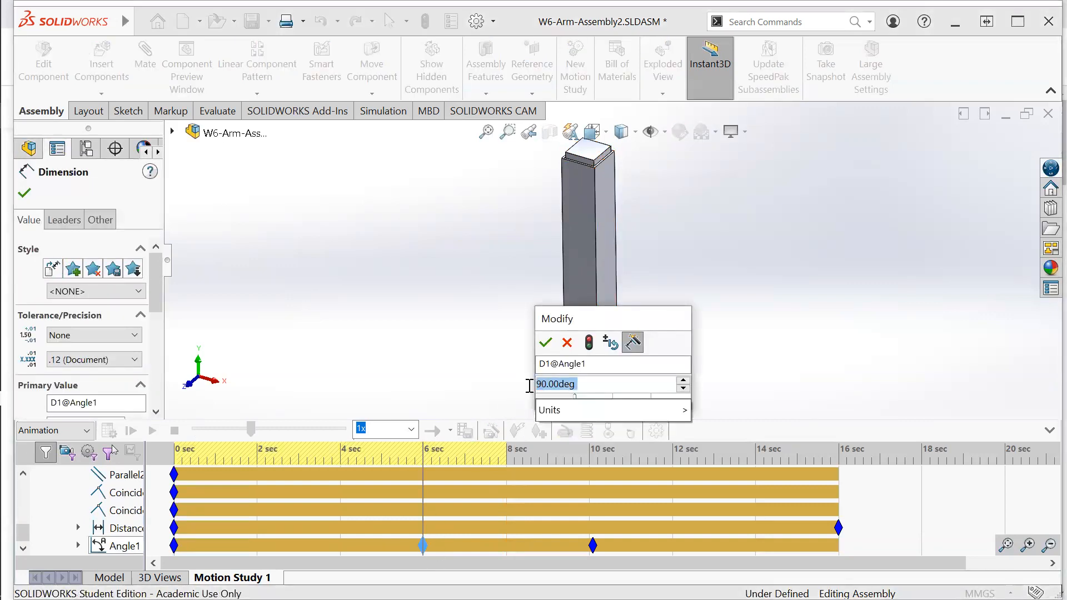
left_click_drag(538, 385, 542, 386)
key("BackSpace")
type("1")
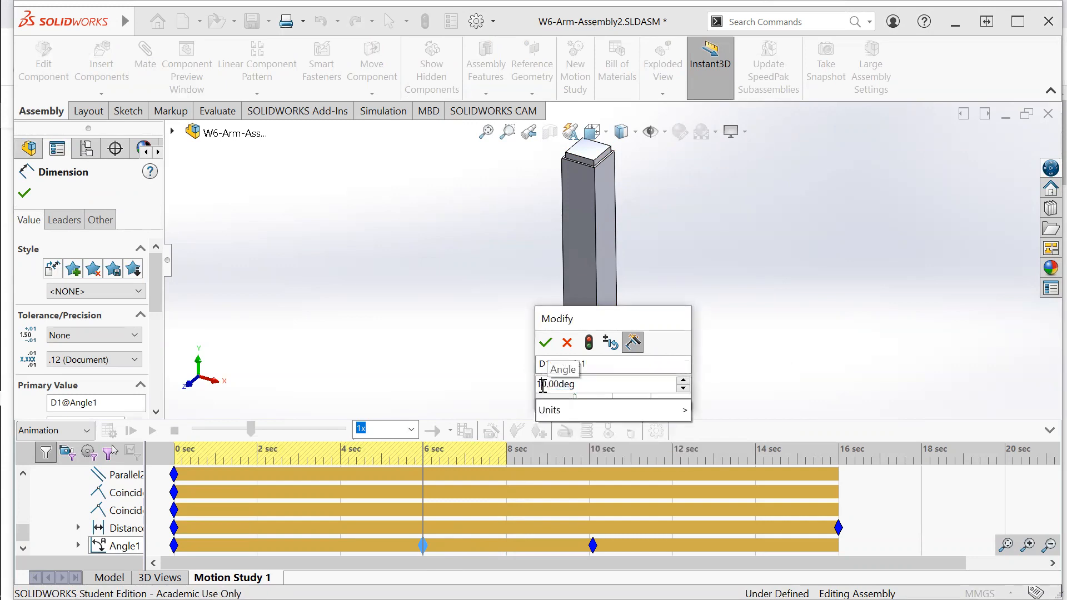
type("8")
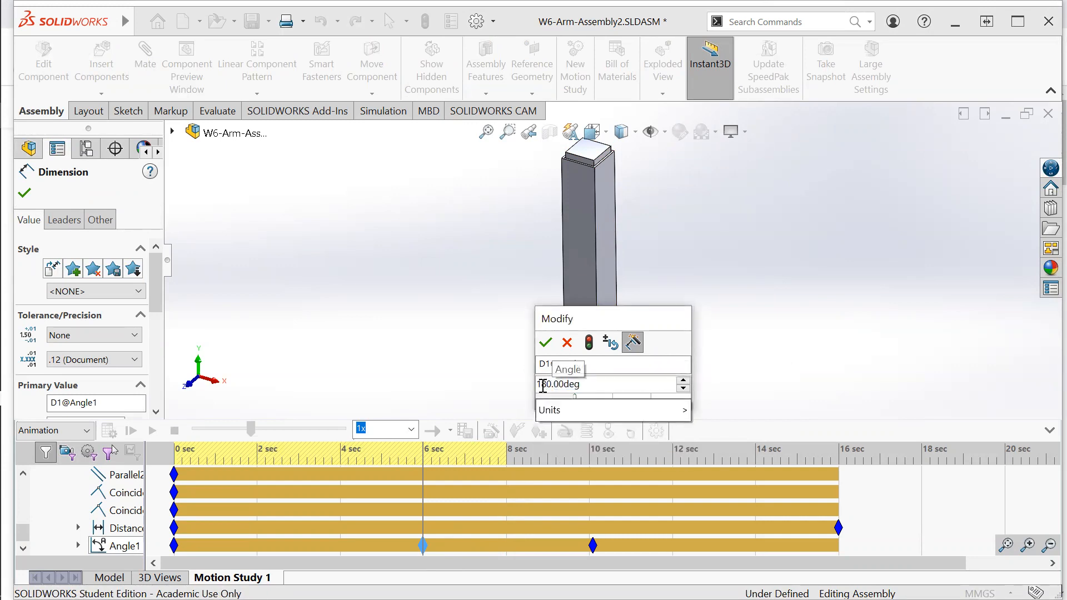
left_click(548, 346)
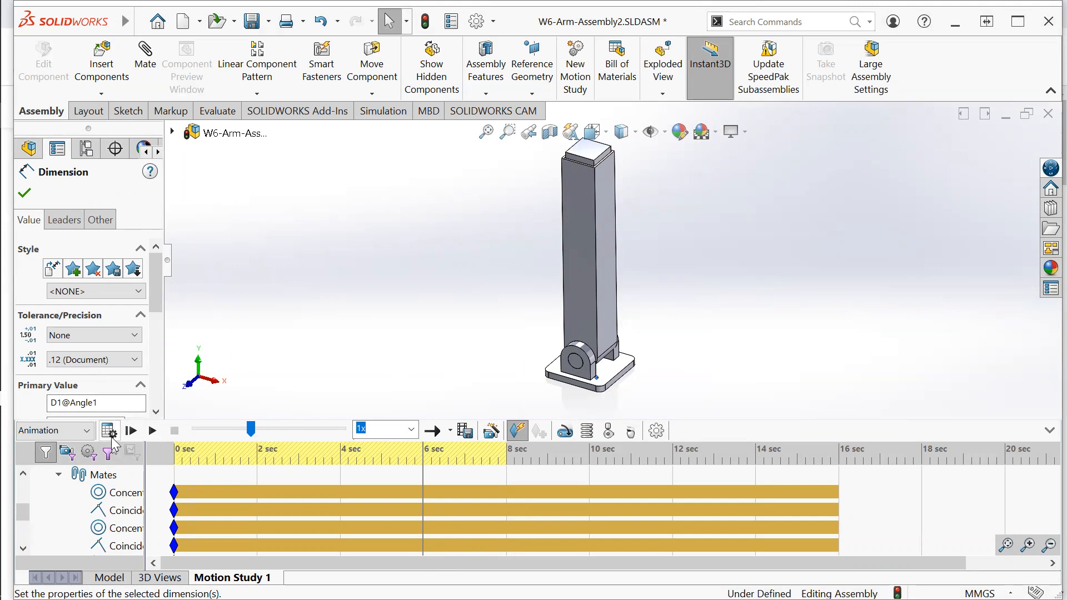
Step: Calculate the motion study and show the Distance1 and Angle1 key rows
left_click(109, 431)
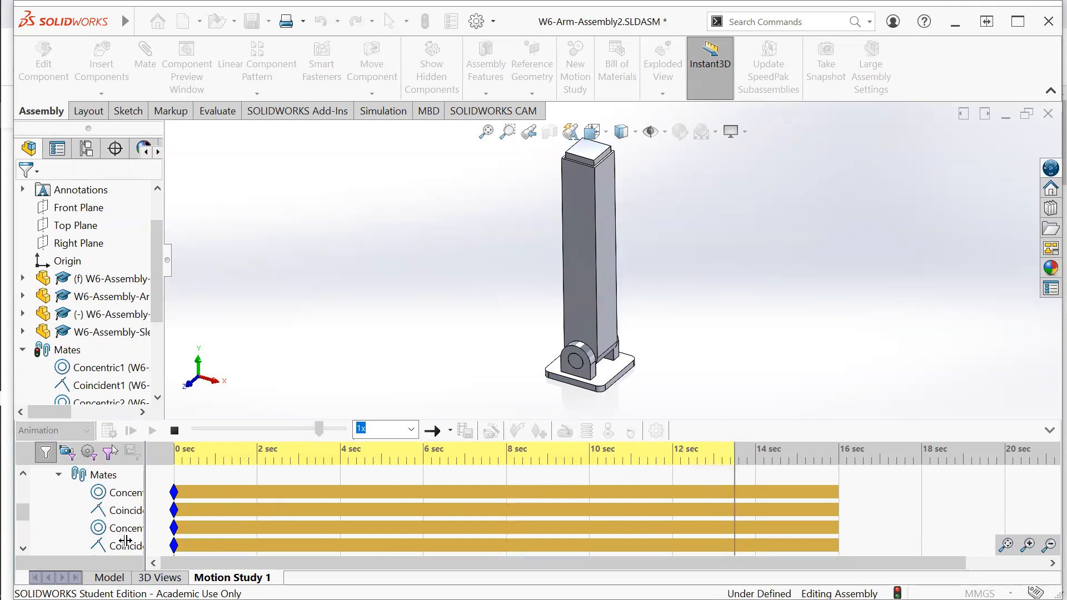
left_click_drag(24, 510, 24, 530)
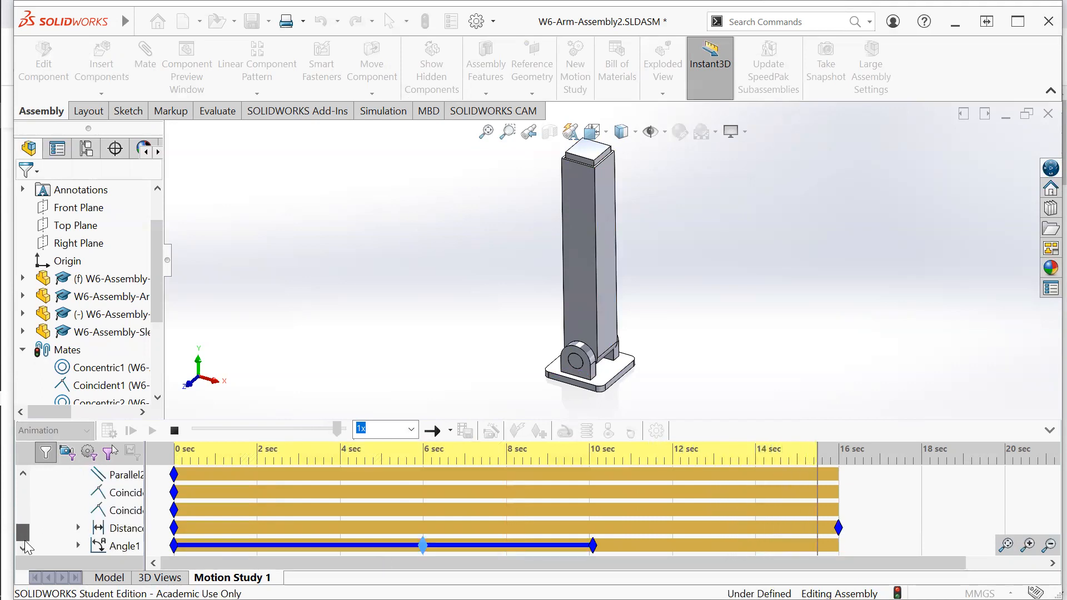
left_click(617, 543)
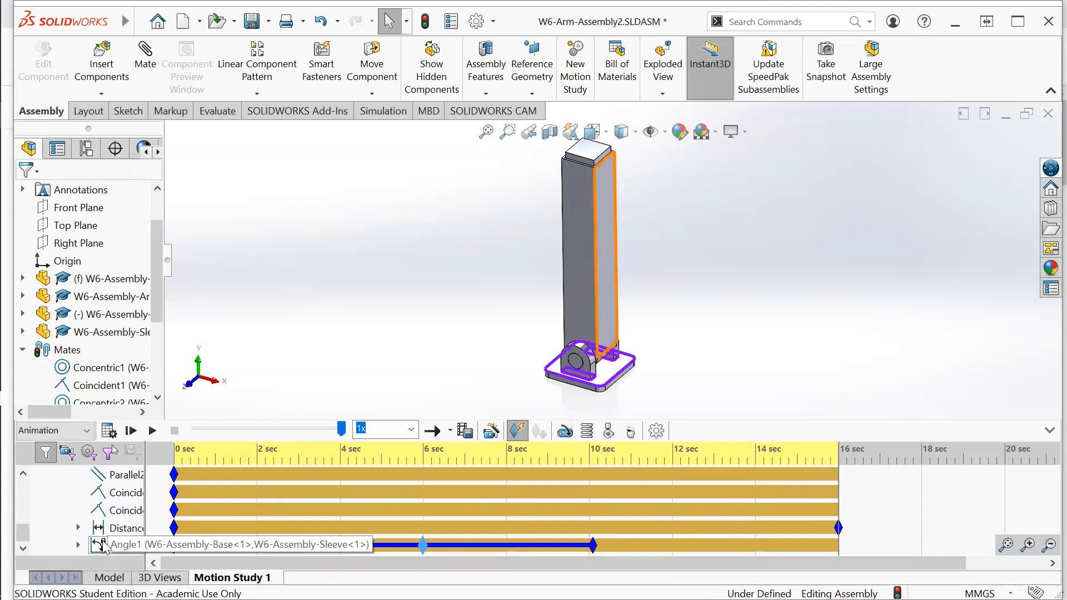
Step: Move the Angle1 mate's 10-second key to about 16 seconds and the Distance1 mate's 16-second key to 8 seconds
left_click_drag(592, 544, 749, 540)
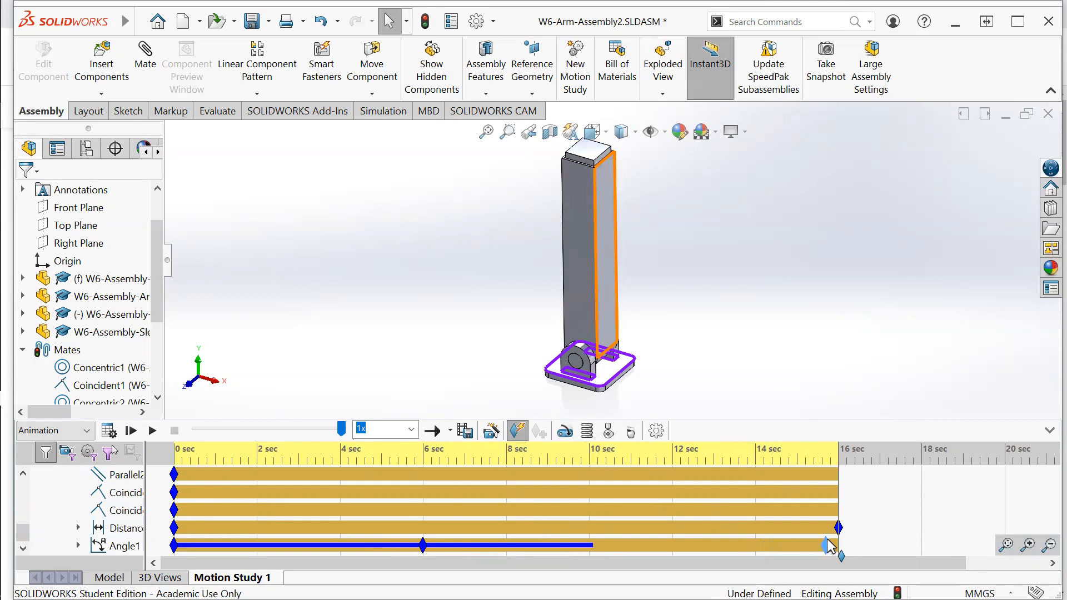
left_click_drag(833, 545, 839, 542)
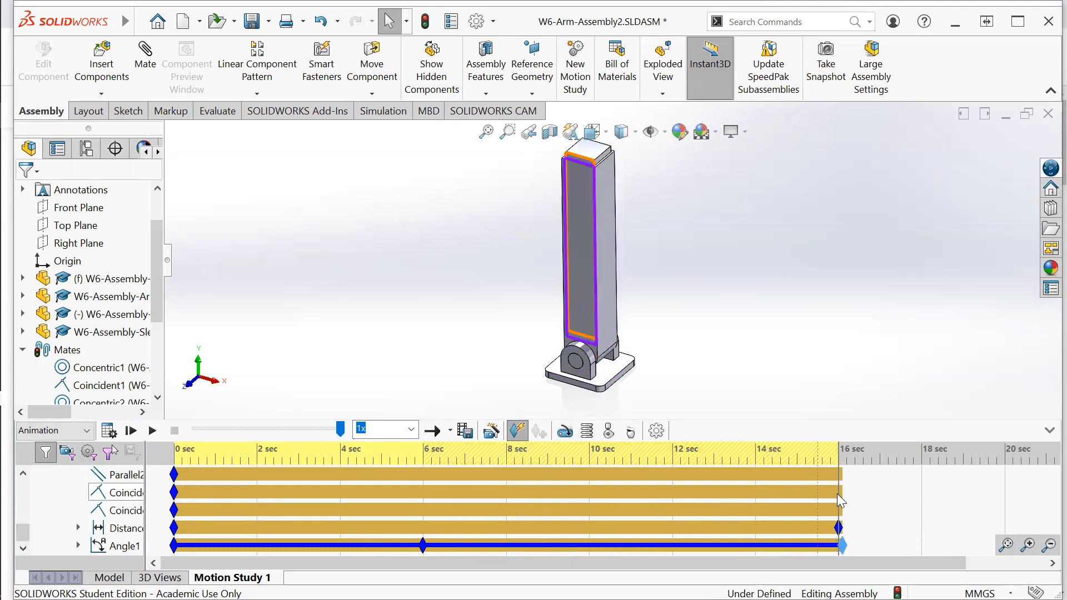
mouse_move(838, 527)
left_mouse_down()
mouse_move(417, 528)
mouse_move(516, 528)
mouse_move(507, 526)
left_mouse_up()
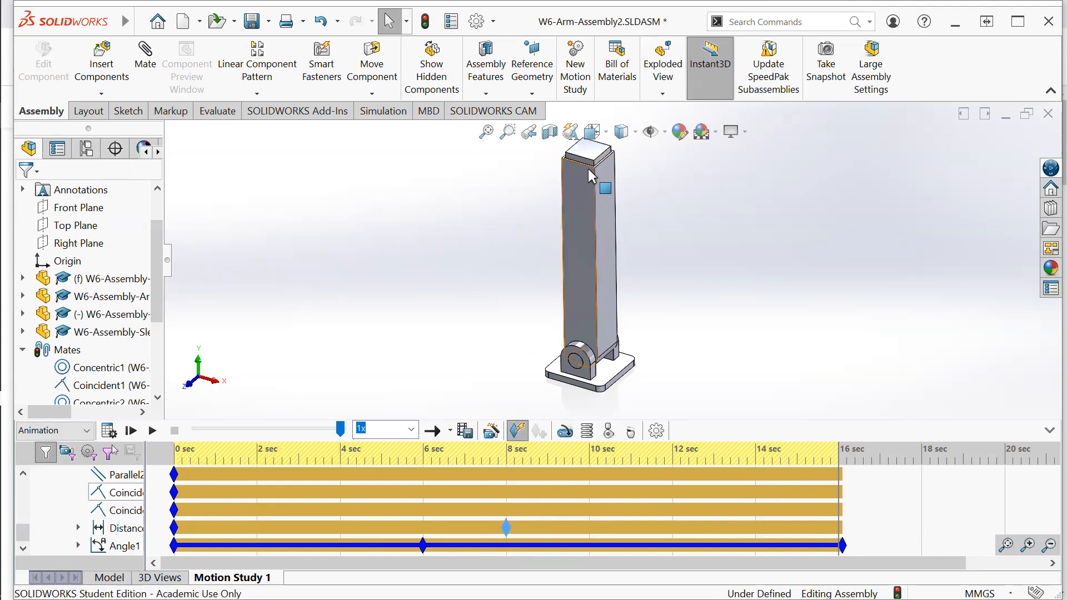
left_click(507, 527)
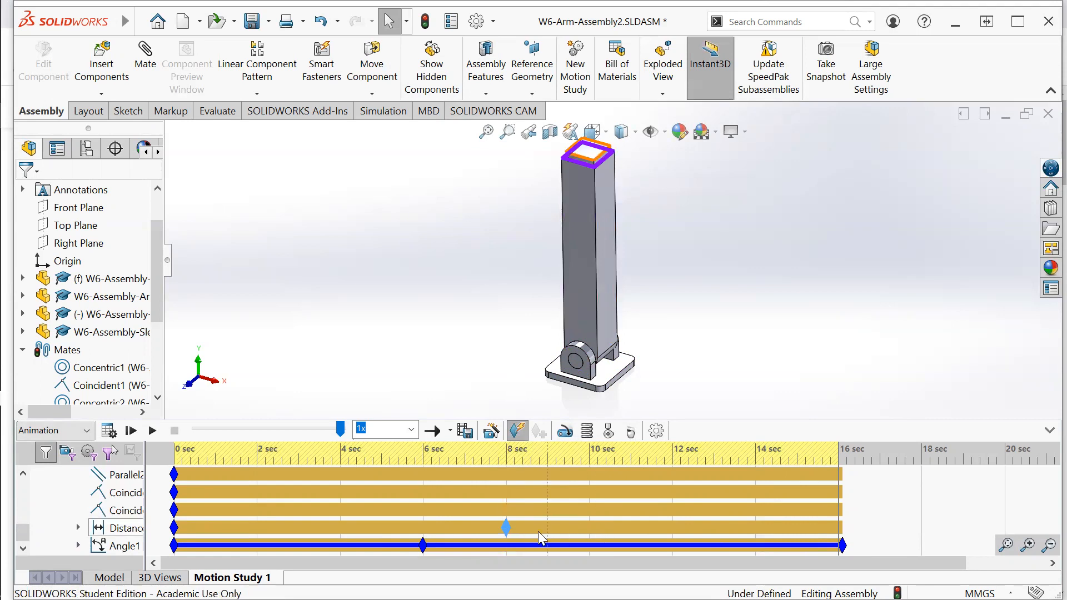
Step: Move the Angle1 mate's 6-second key to 4 seconds, shifting the Distance1 key to 10 seconds and back to about 8 seconds
left_click_drag(509, 531, 593, 526)
mouse_move(424, 546)
left_mouse_down()
mouse_move(336, 551)
mouse_move(344, 554)
mouse_move(340, 546)
left_mouse_up()
left_click_drag(595, 532, 531, 531)
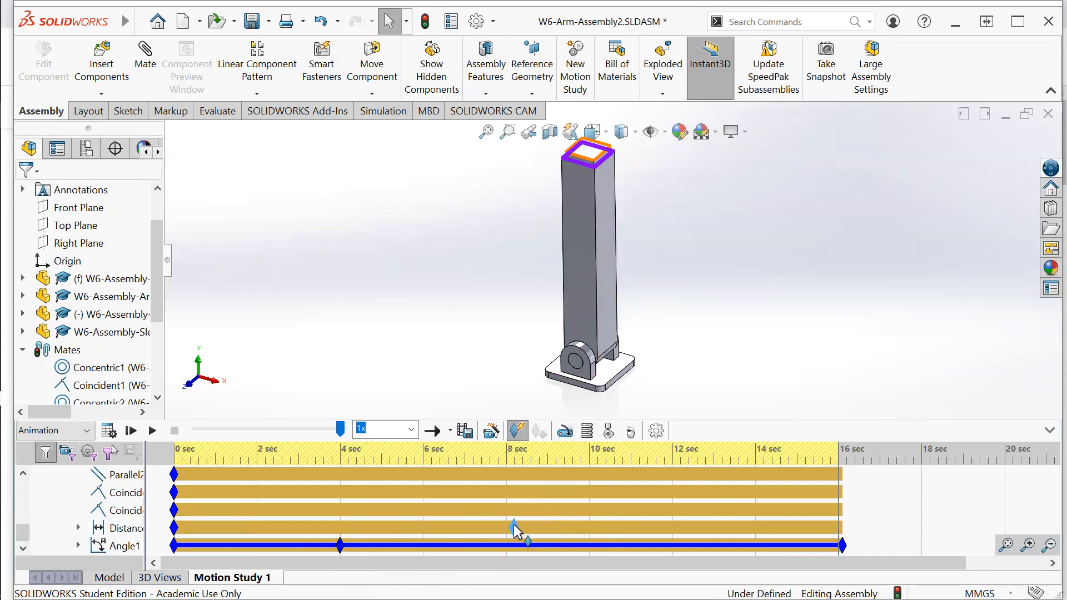
Step: Set the Distance1 value at the 8-second key to 200 mm
double_click(506, 526)
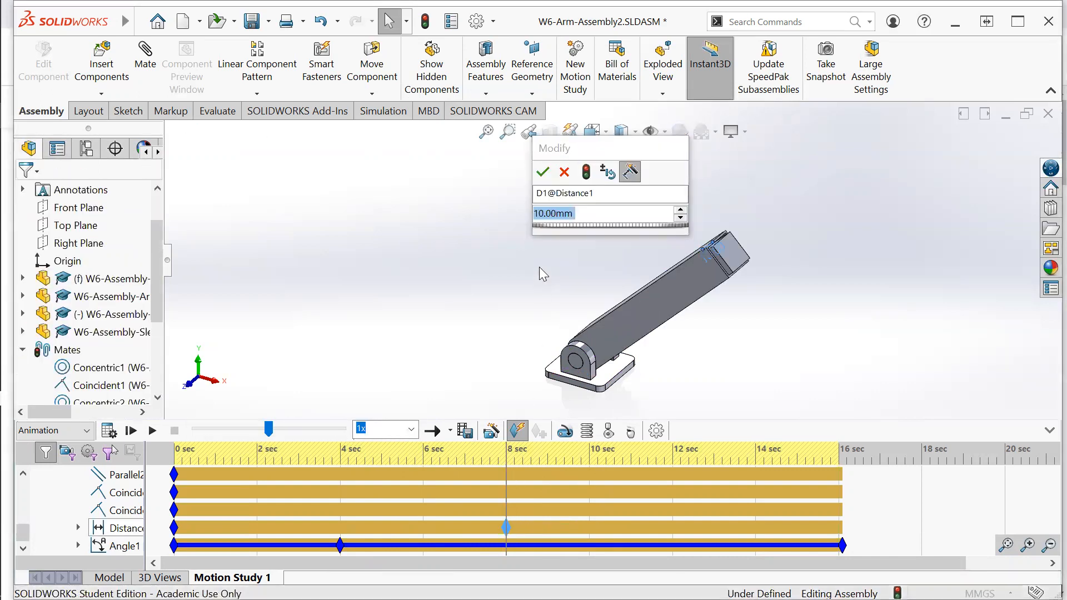
left_click(547, 214)
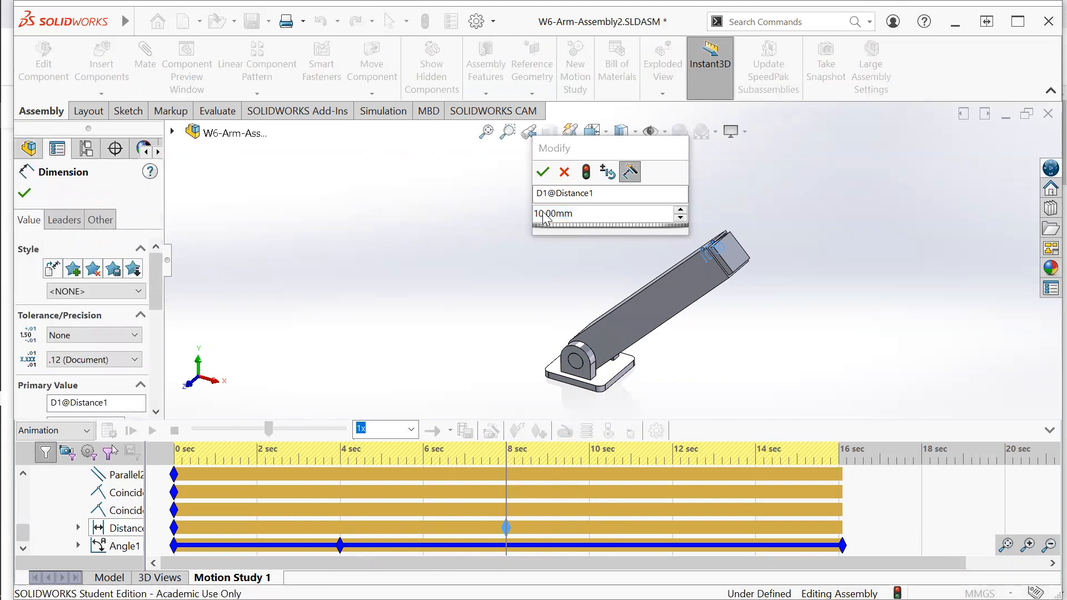
left_click(547, 215)
left_click(546, 215)
left_click_drag(541, 216, 534, 218)
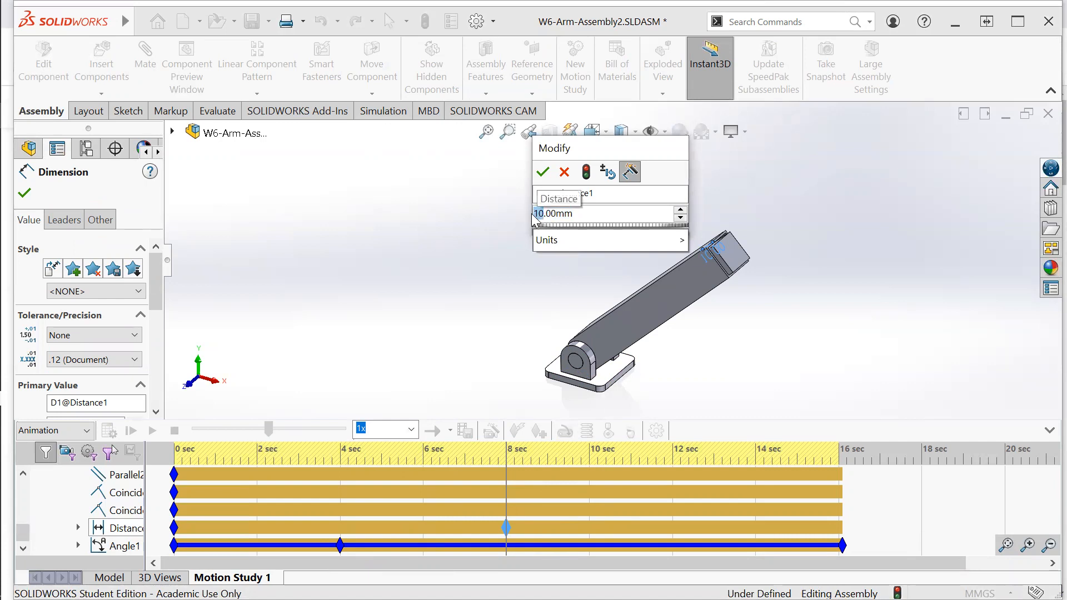
type("200")
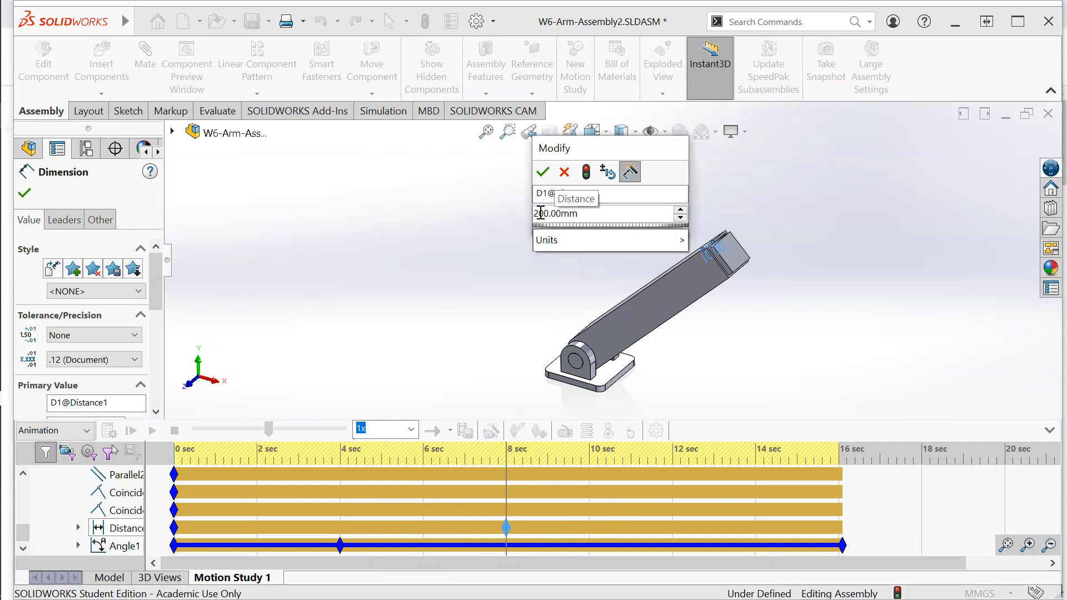
left_click(542, 172)
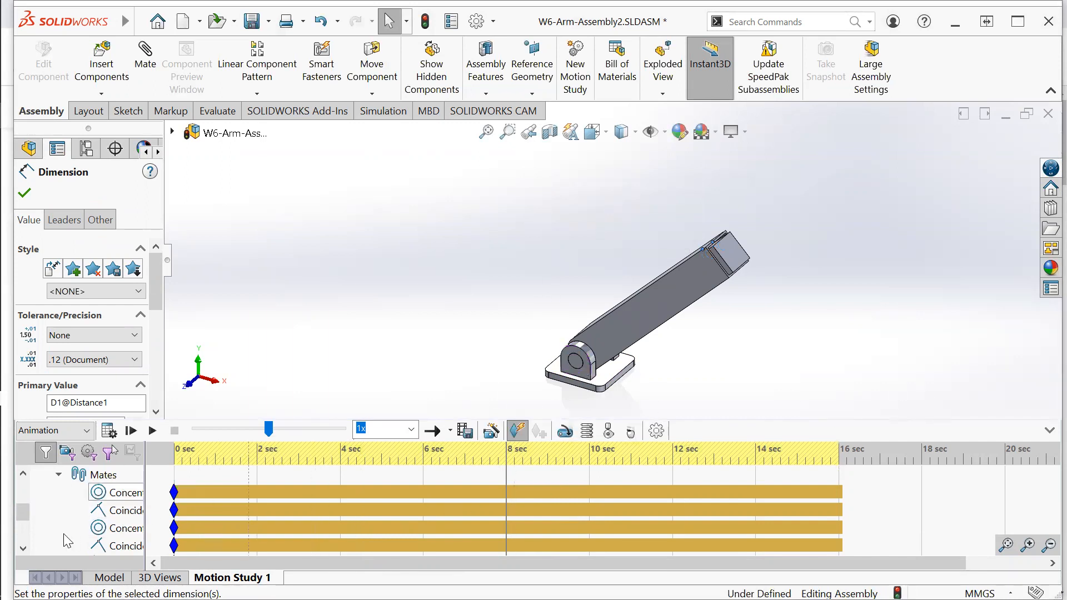
Step: Copy the Distance1 mate's 8-second key and paste it at 12 seconds on the same row
left_click_drag(22, 513, 22, 533)
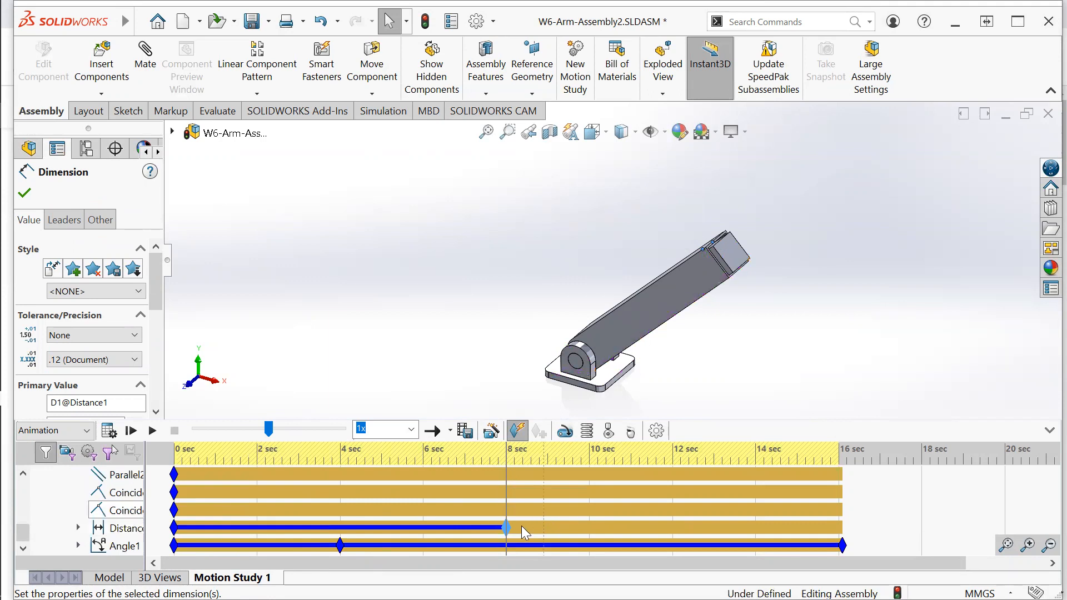
left_click(504, 527)
right_click(504, 528)
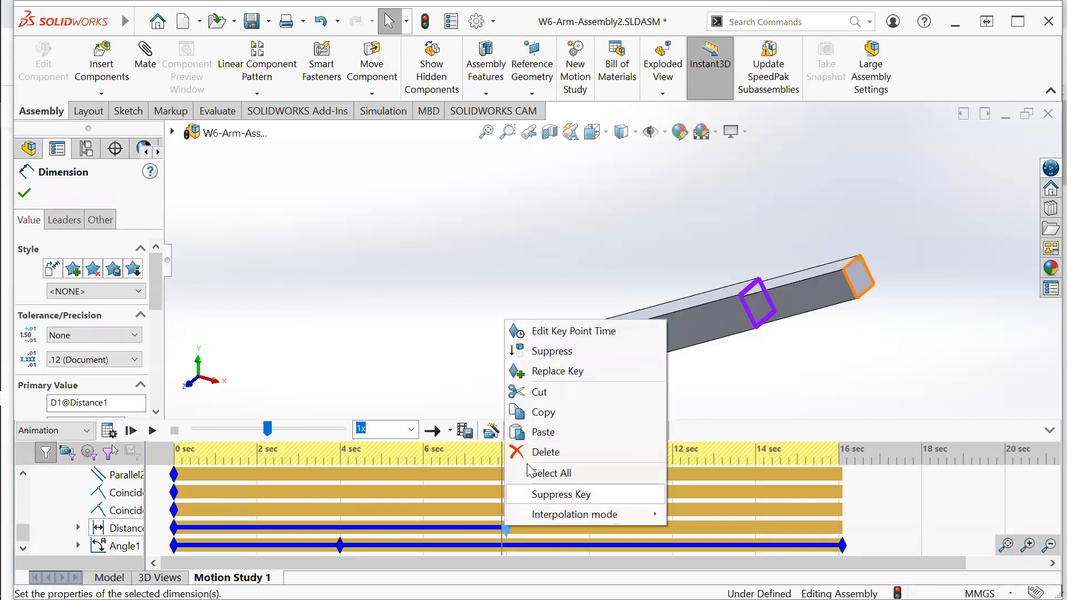
left_click(548, 425)
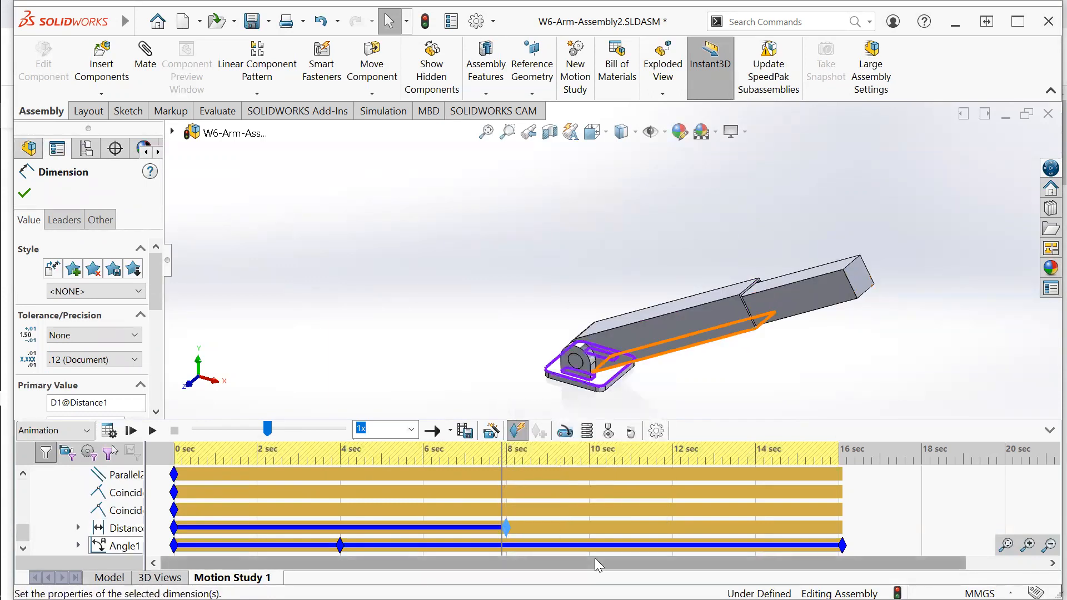
left_click(672, 525)
right_click(672, 524)
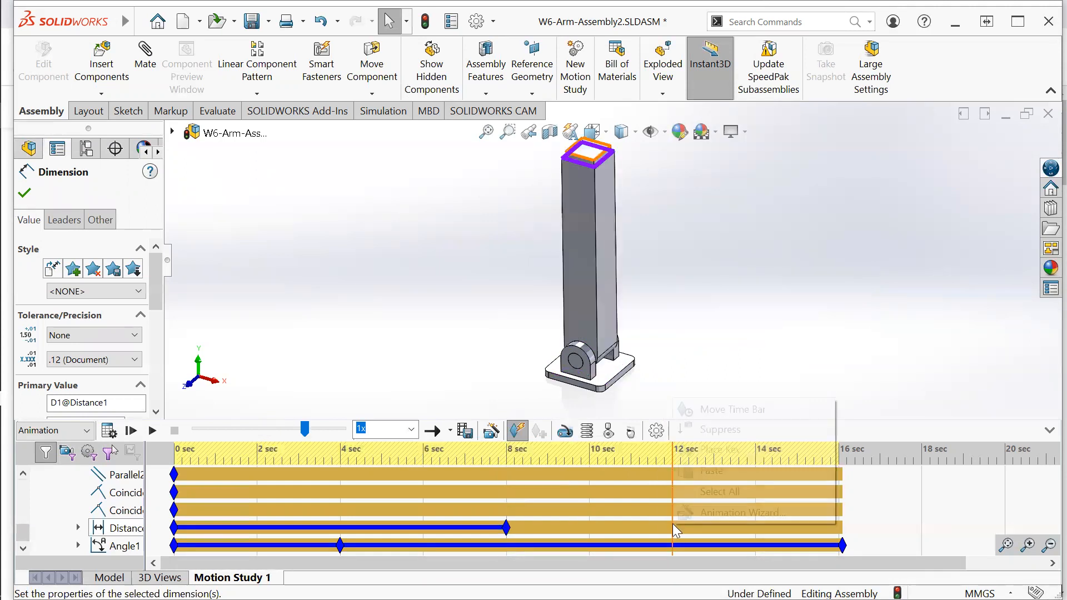
left_click(689, 469)
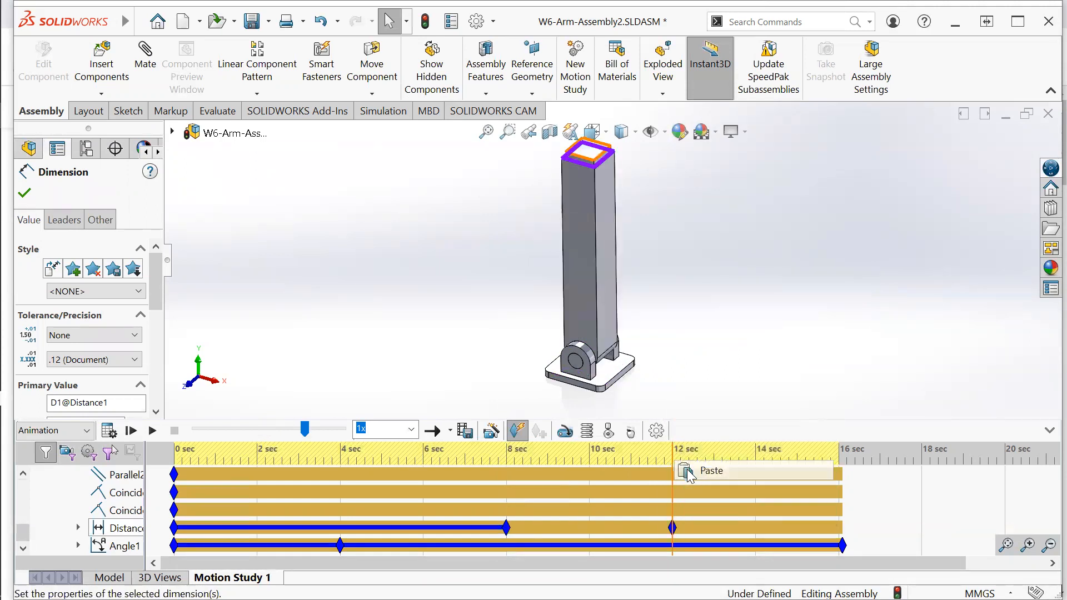
Step: Set the Distance1 mate's value at the 12-second key to 15 mm
double_click(672, 527)
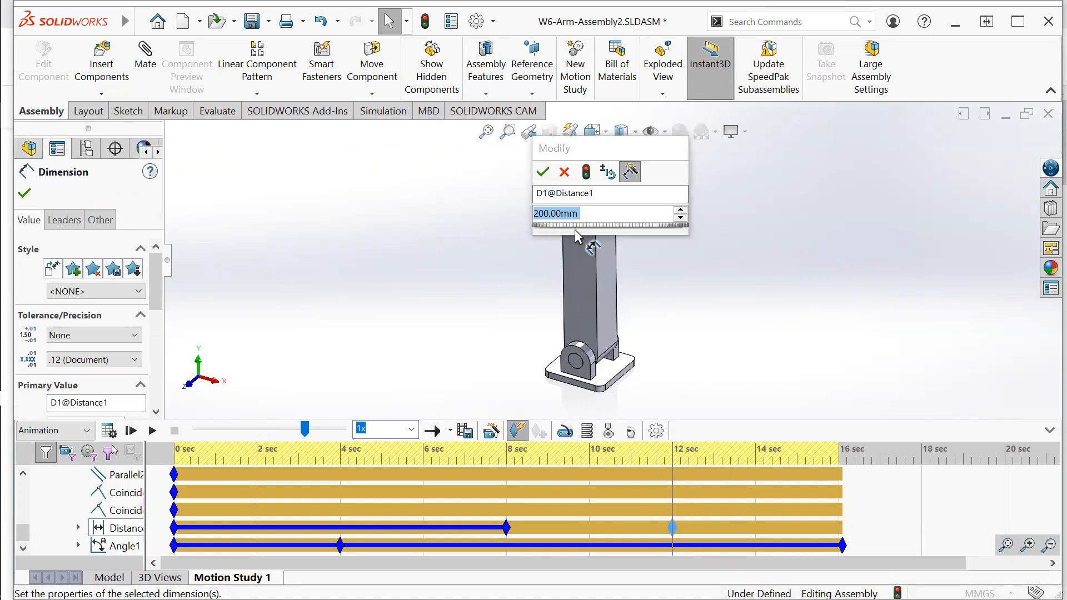
left_click(545, 216)
left_click(544, 212)
left_click(544, 213)
key("BackSpace")
key("BackSpace")
type("1")
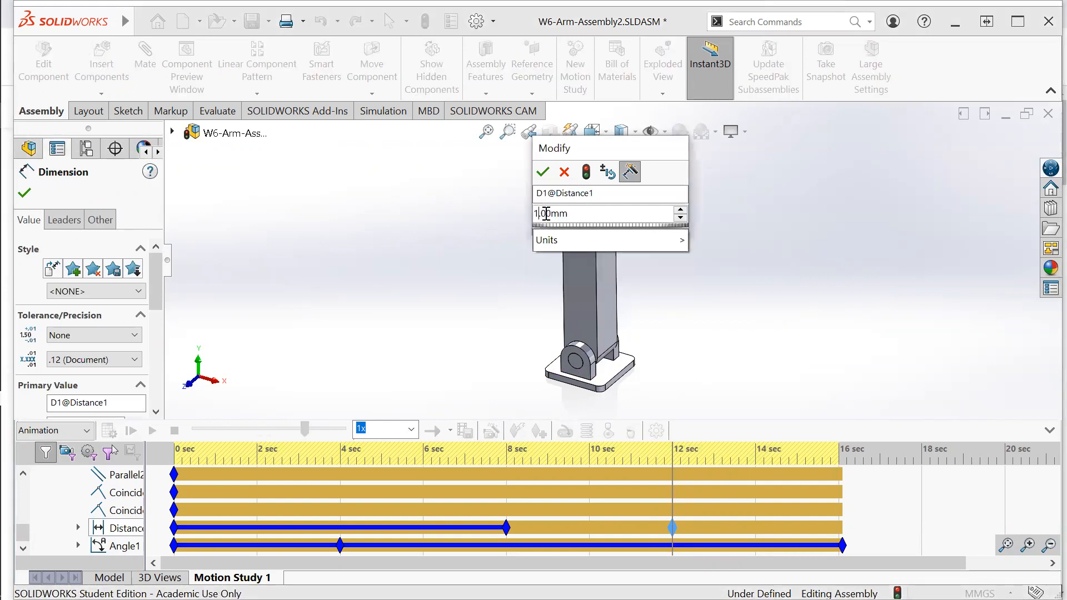
type("5")
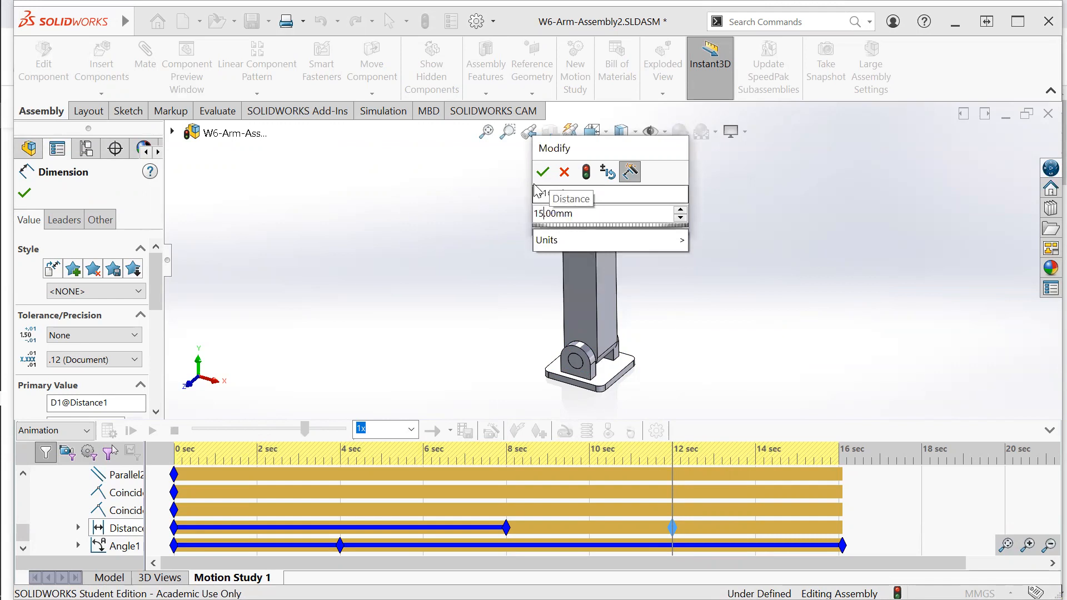
key("Return")
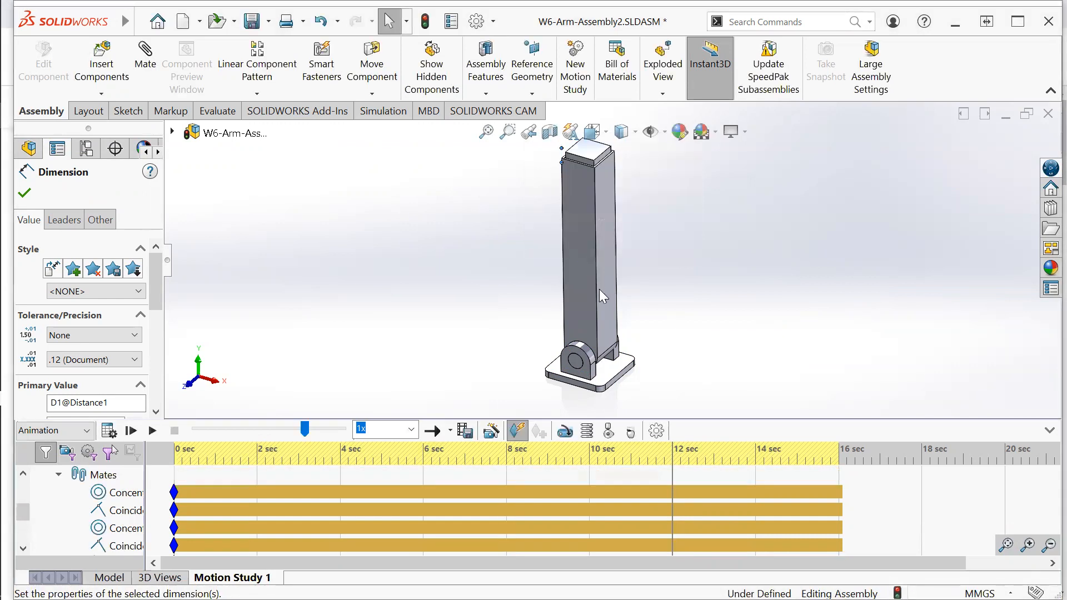
Step: Copy the Distance1 mate's 12-second key to about 16 seconds, accept its 15 mm value and recalculate the motion study
left_click_drag(26, 516, 26, 540)
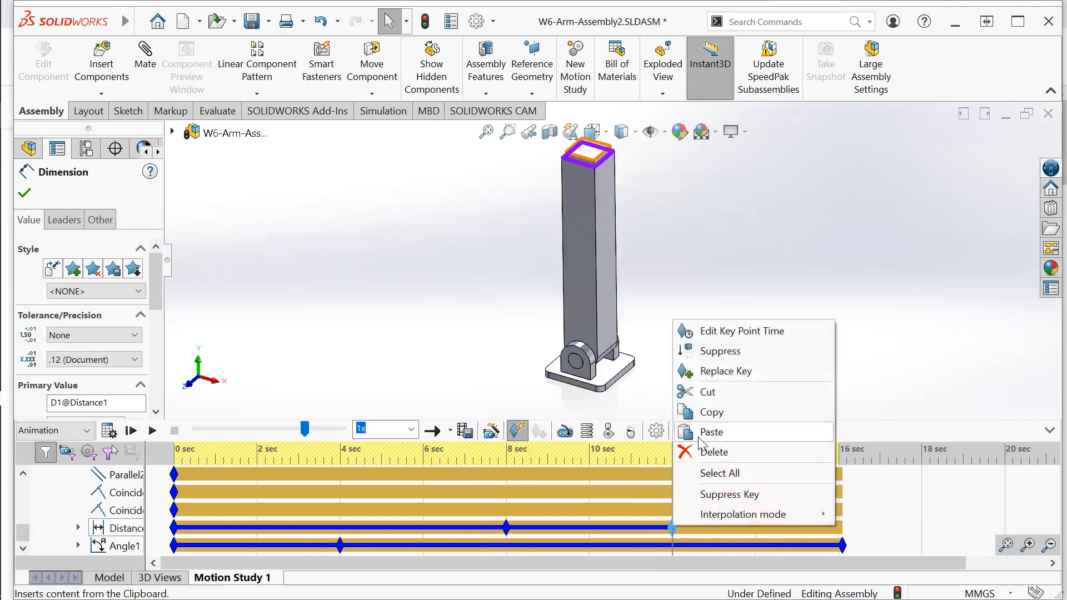
left_click(711, 412)
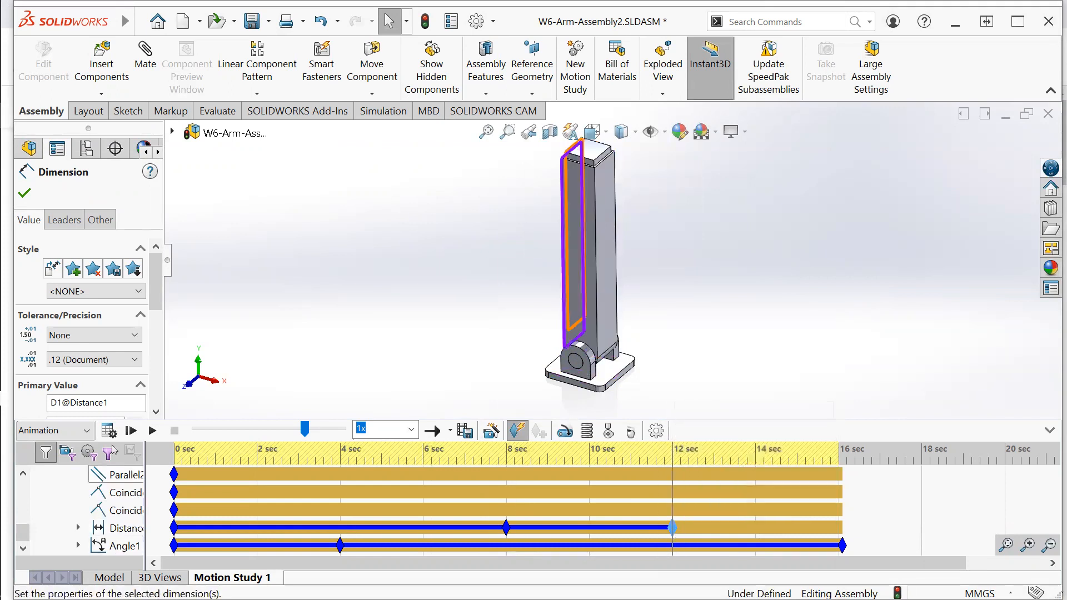
right_click(839, 527)
left_click(853, 473)
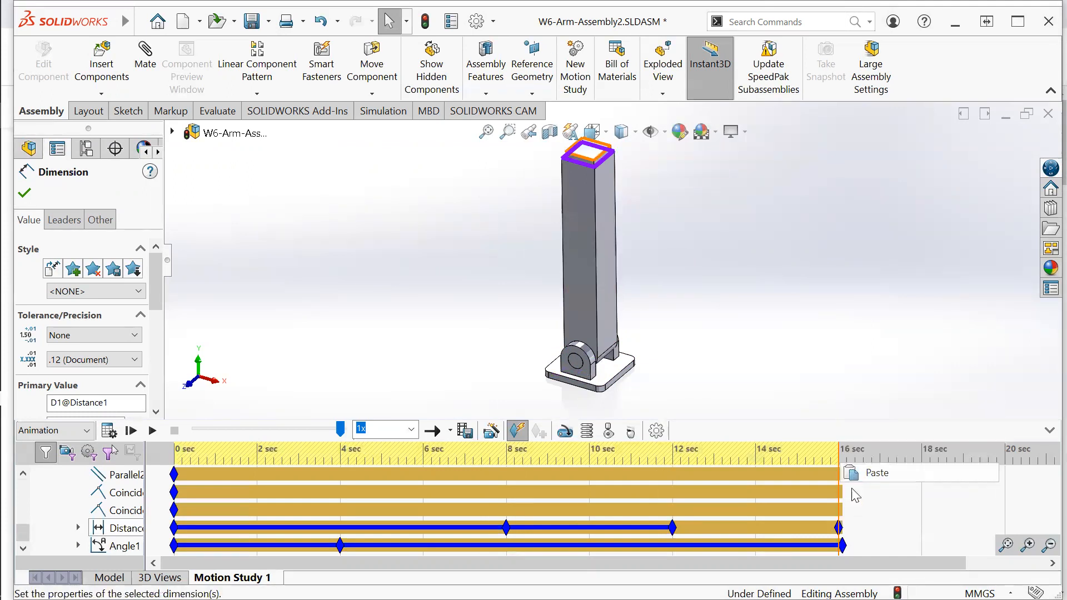
left_click(835, 531)
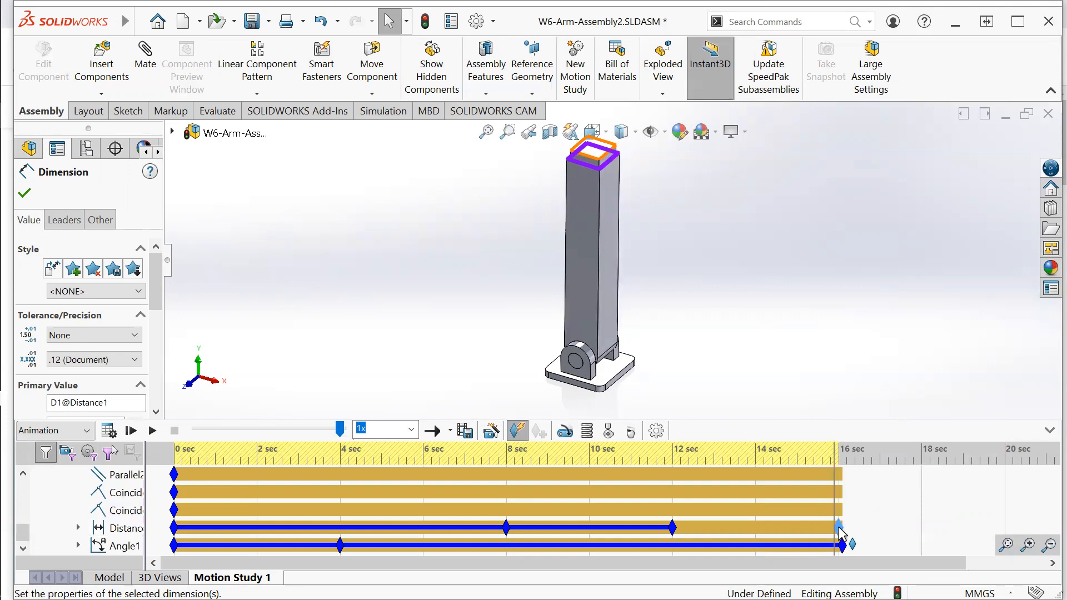
double_click(839, 527)
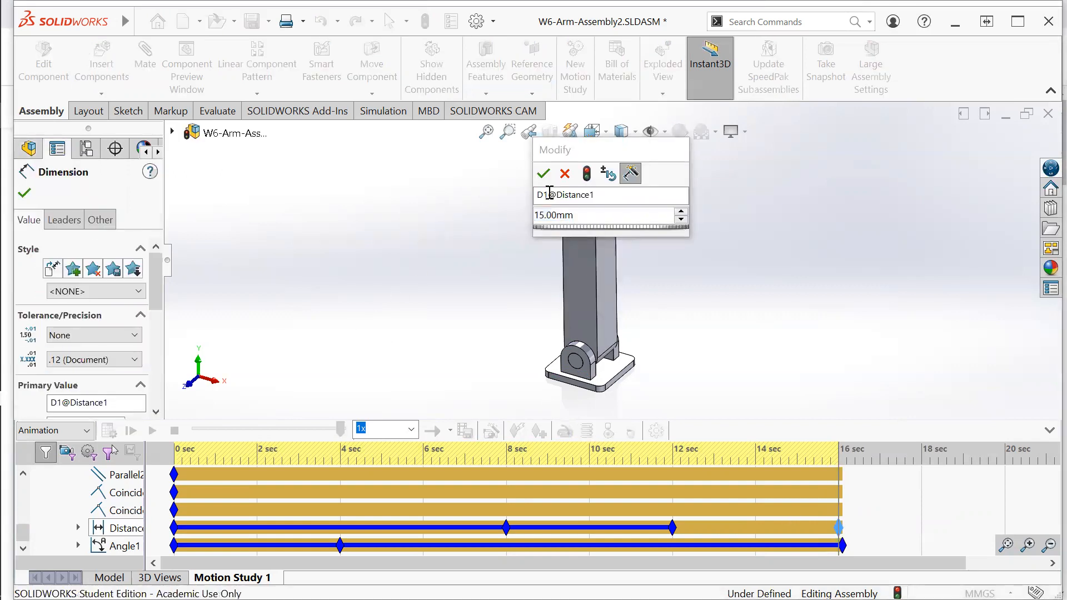
left_click(544, 174)
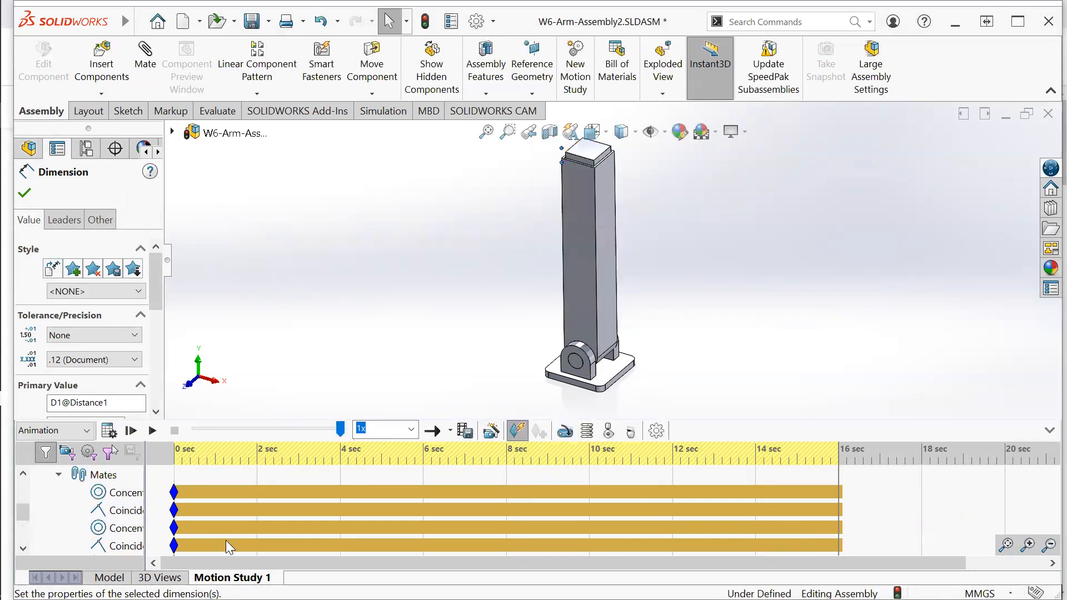
left_click(108, 432)
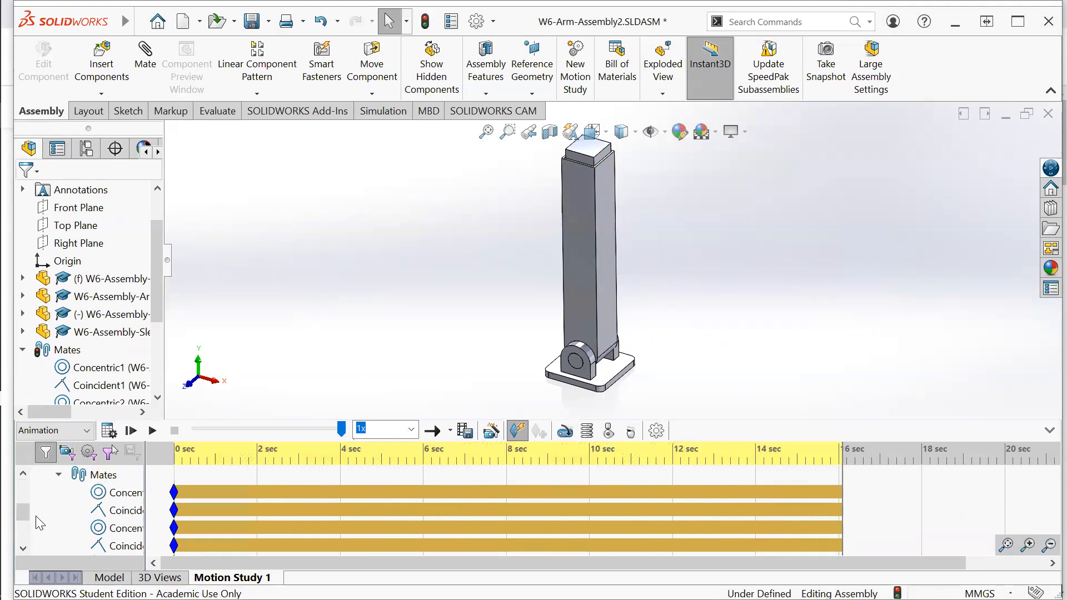
Step: Copy the Angle1 mate's 4-second key and paste it at 12 seconds on the same row
scroll(24, 514, "down", 3)
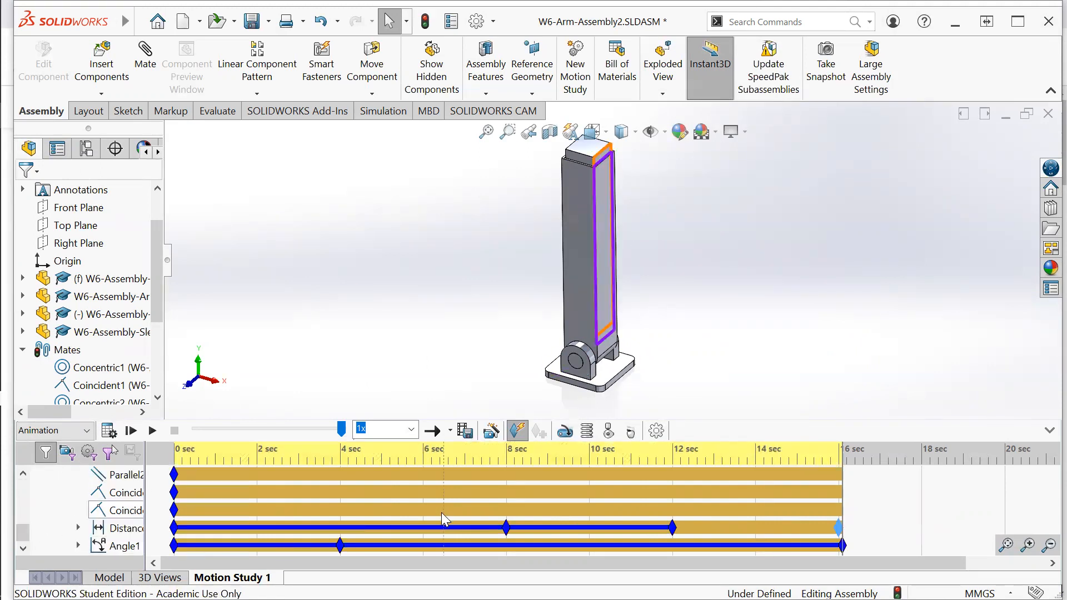
mouse_move(338, 545)
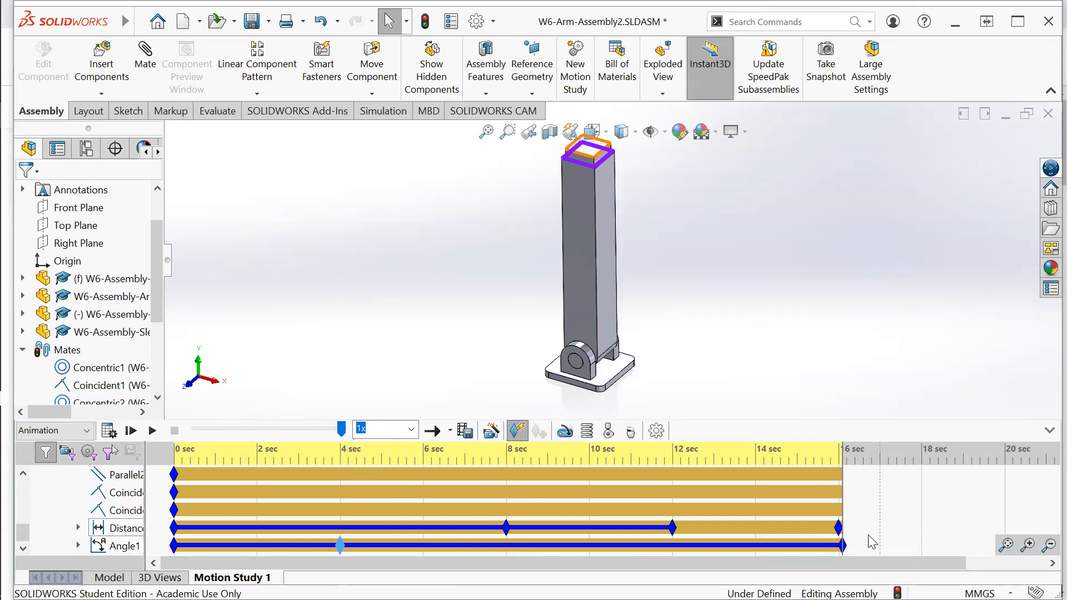
right_click(340, 545)
left_click(379, 450)
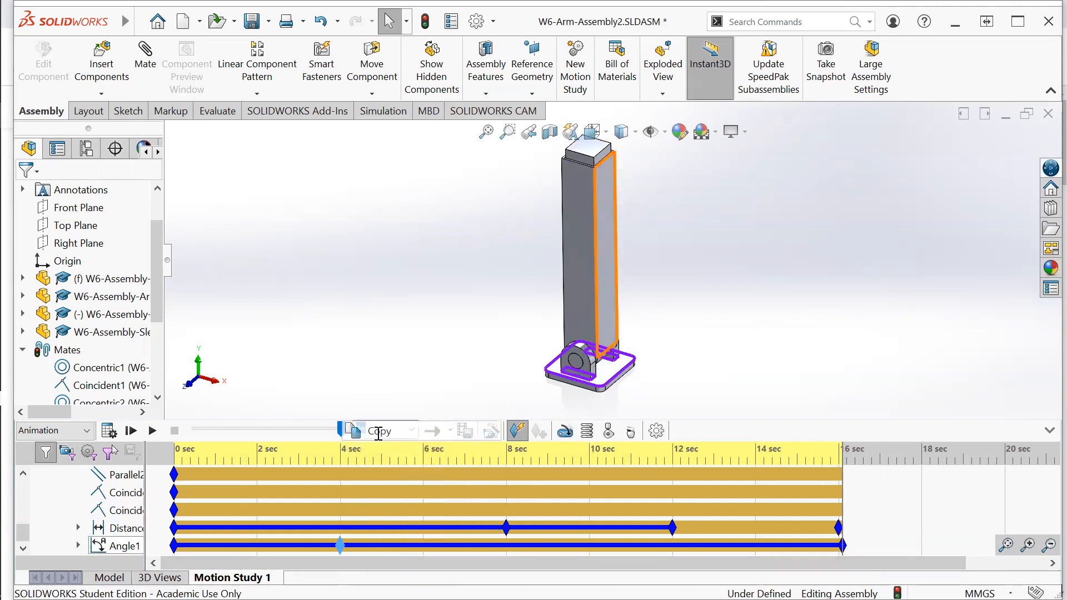
left_click(670, 540)
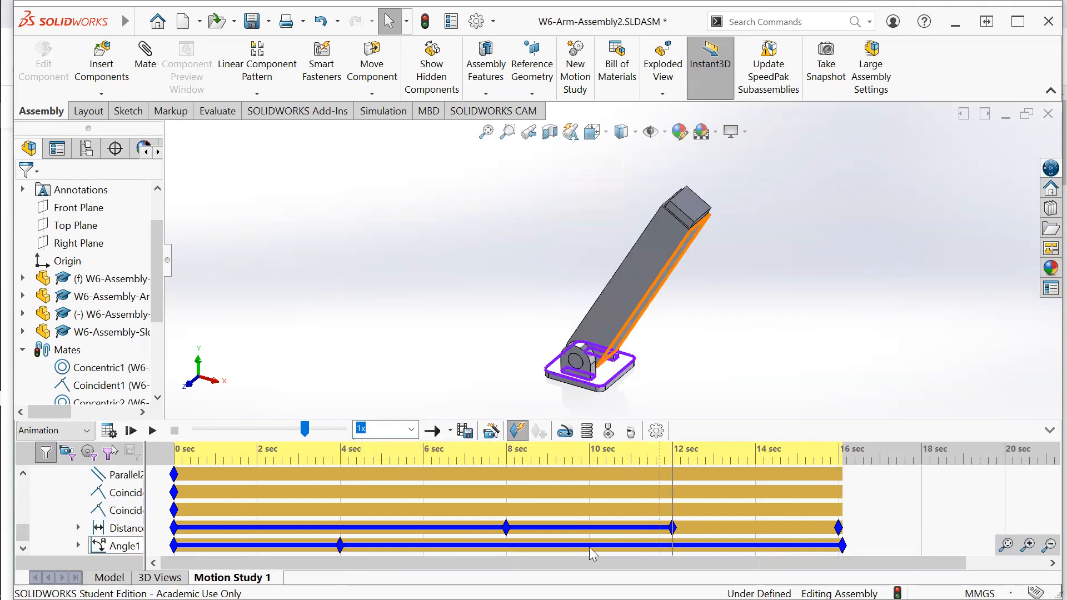
left_click(507, 542)
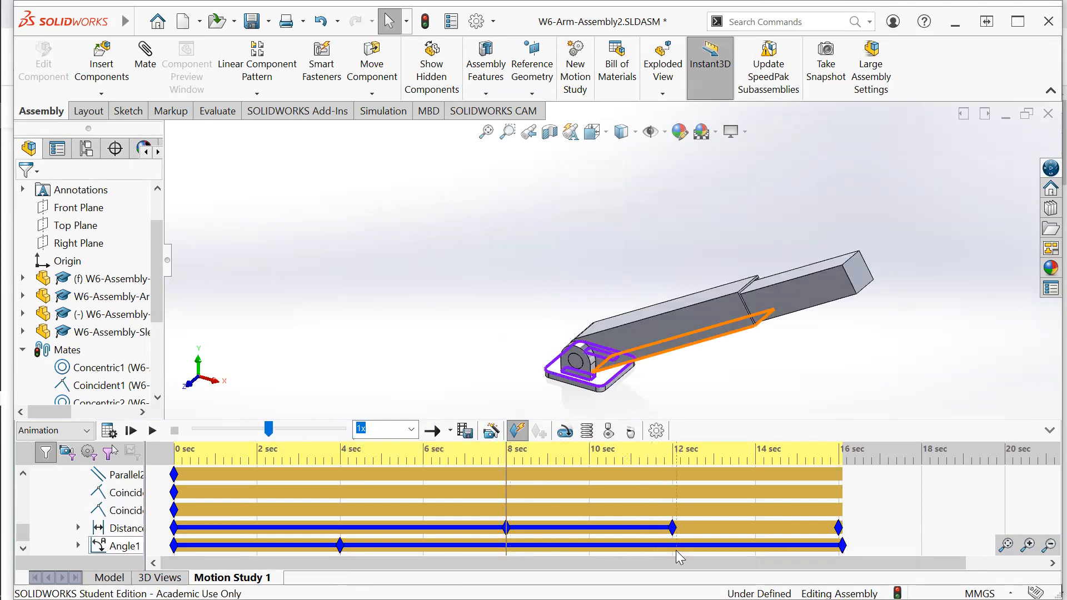
left_click(673, 549)
right_click(670, 548)
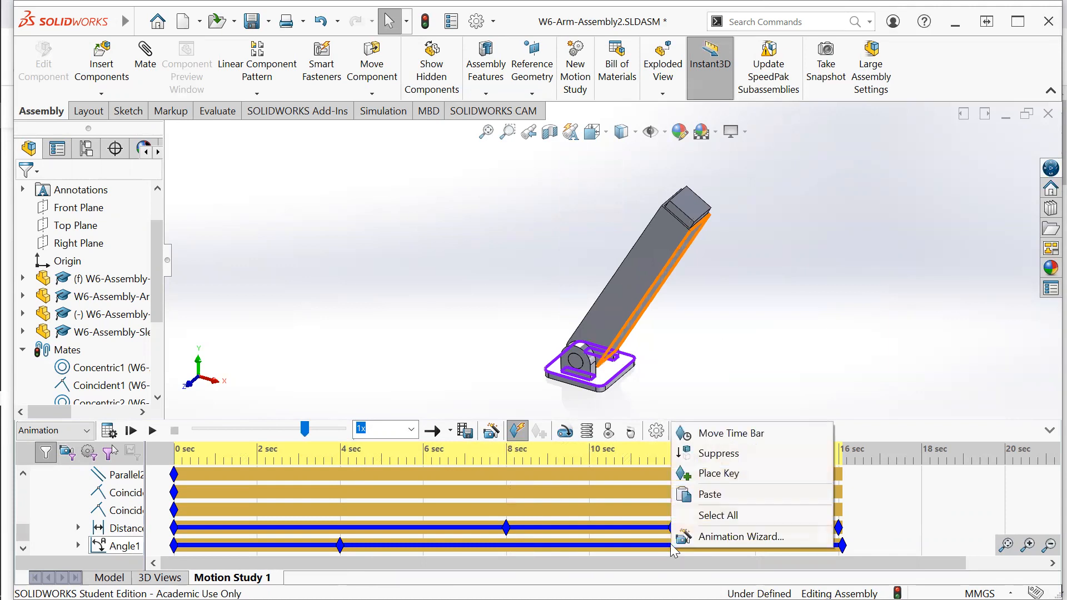
left_click(691, 495)
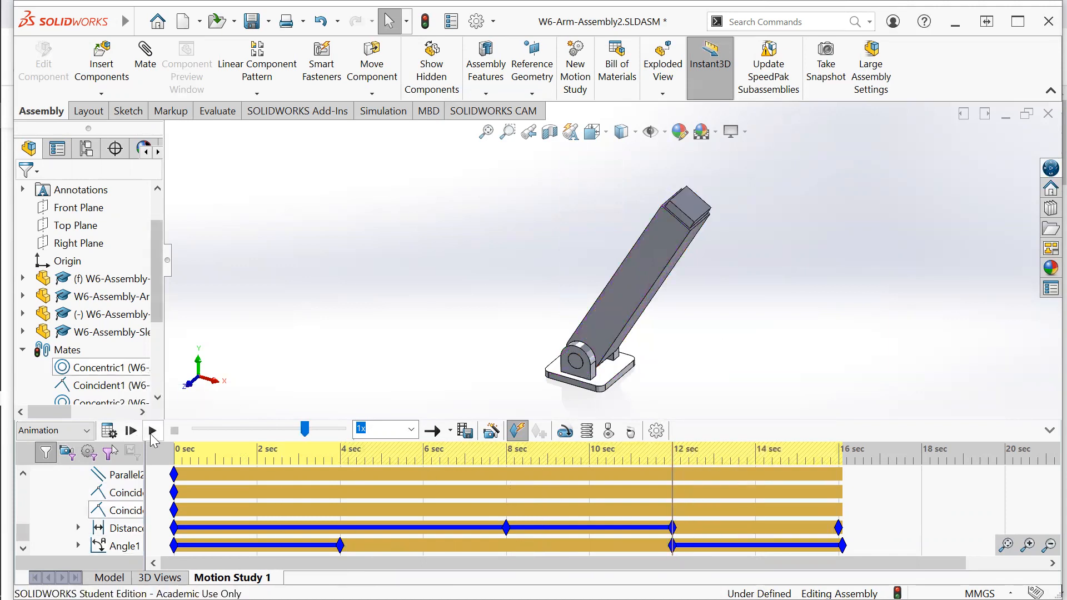
Step: Recalculate the motion study and play back the full arm animation
left_click(112, 432)
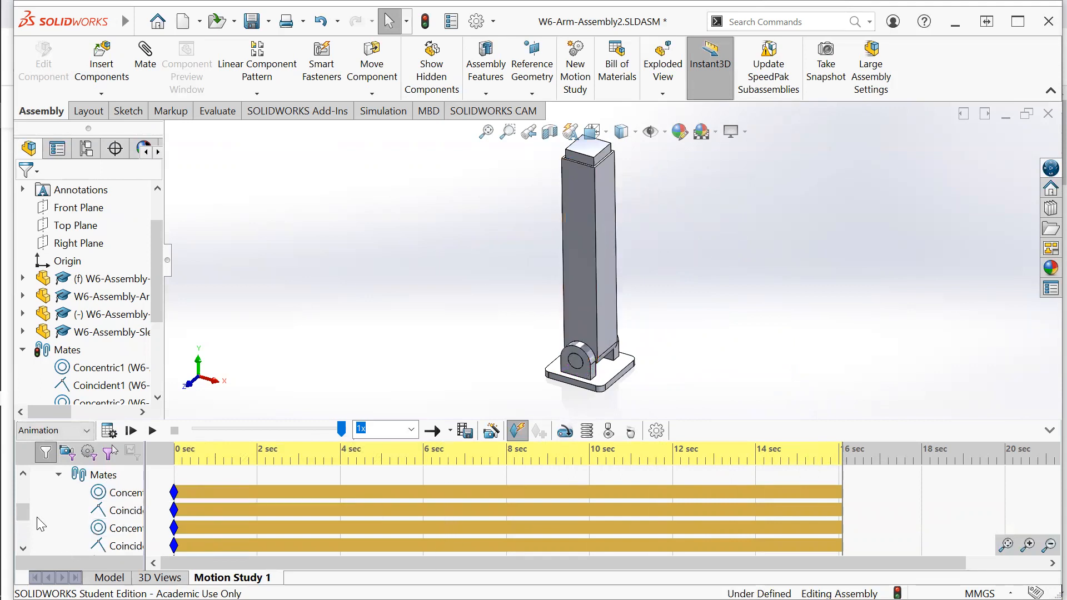
left_click(23, 525)
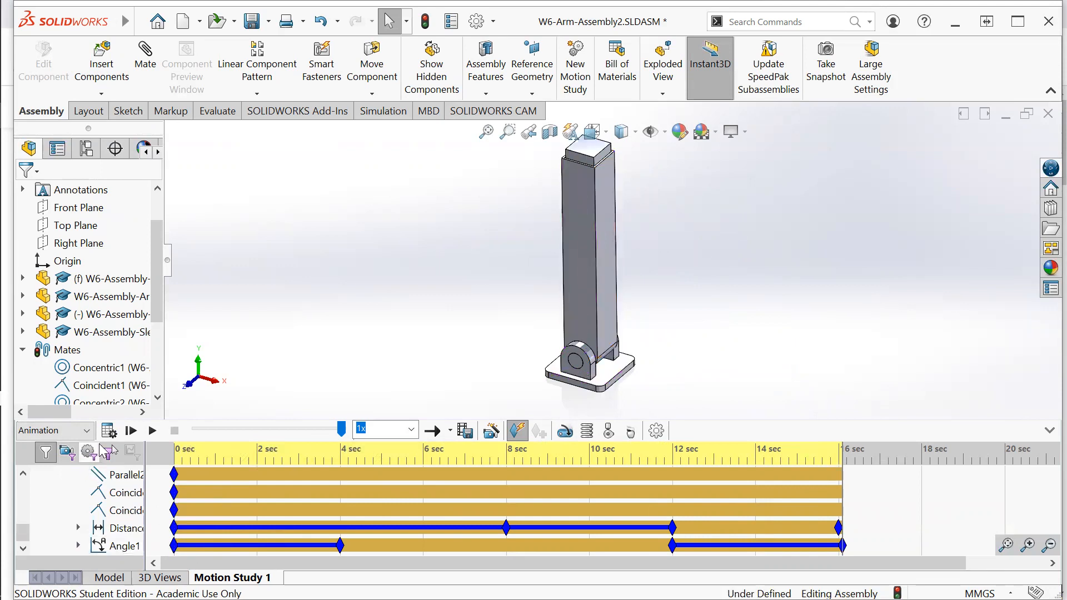
left_click(151, 431)
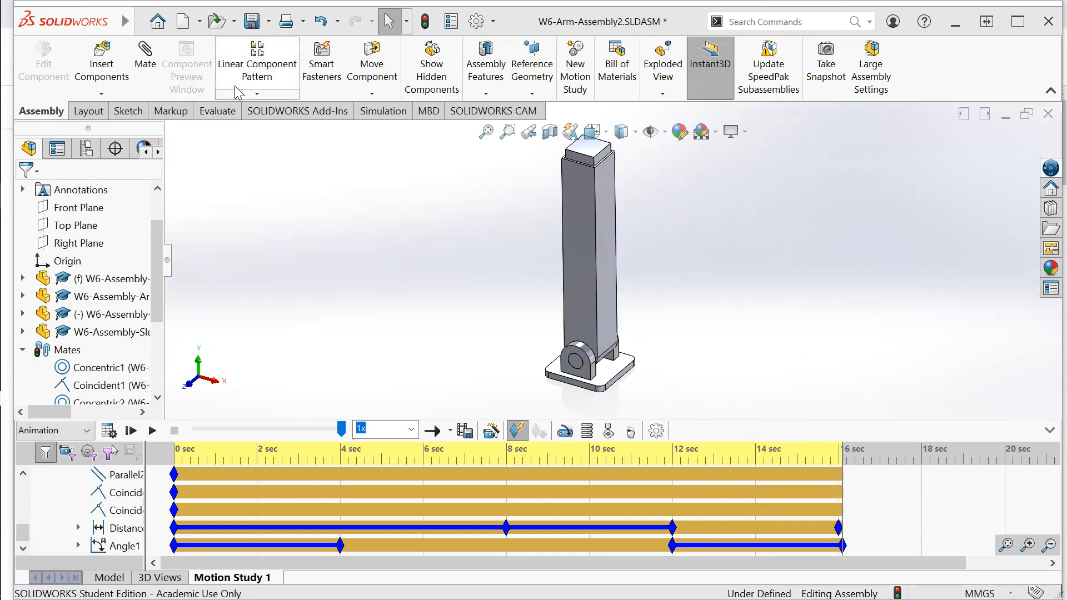
Step: Save the arm assembly, rebuilding the document before saving
key("ctrl+s")
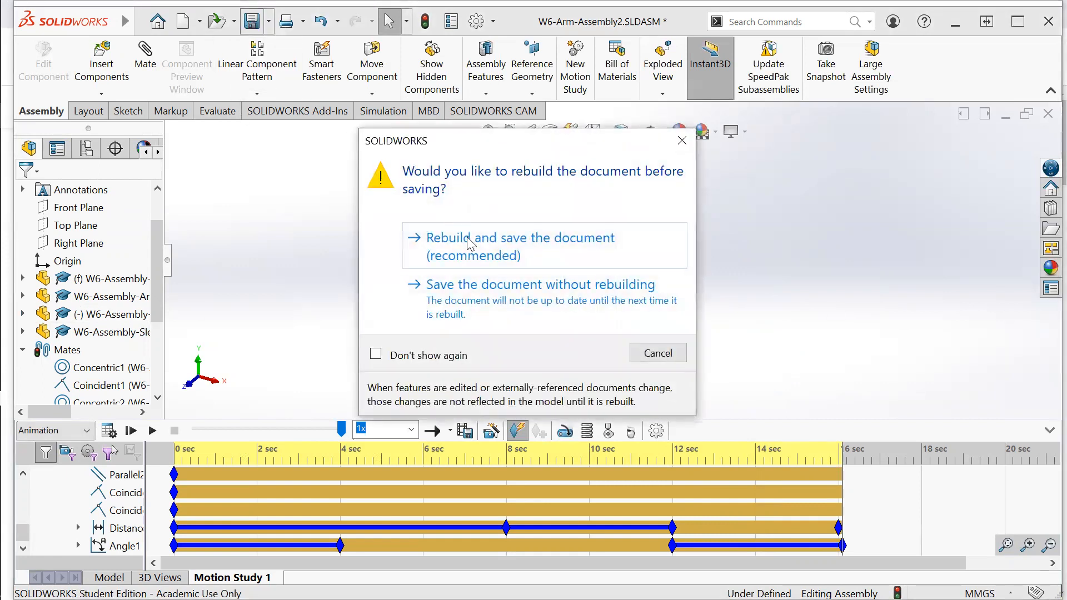
left_click(484, 252)
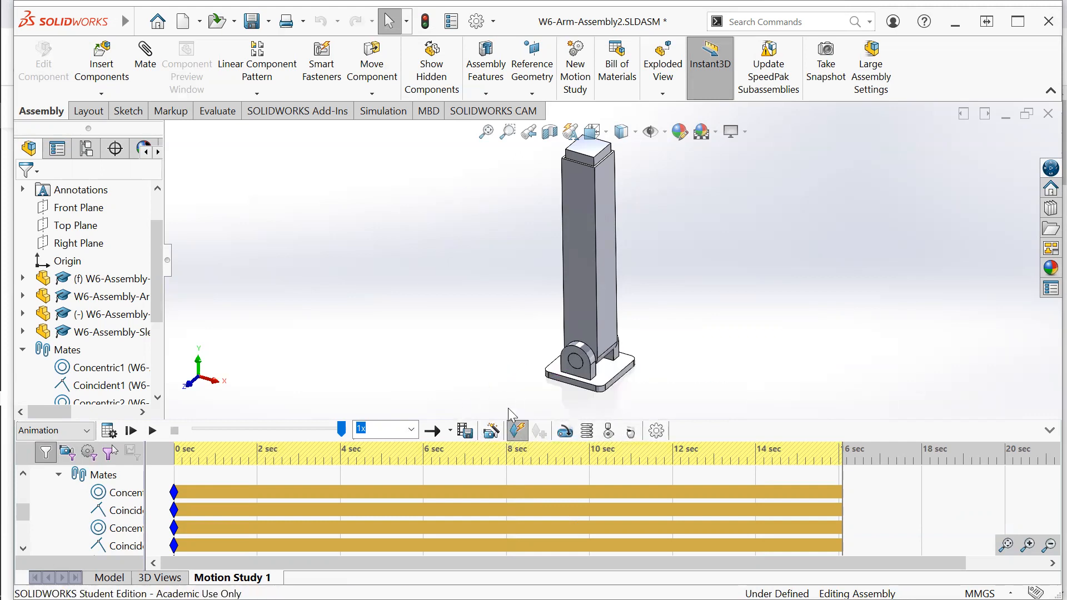
Step: Export the entire animation as the MP4 video W6-Arm-Assembly2.mp4 in the Assembly folder, recalculating the motion study results before saving
left_click(466, 431)
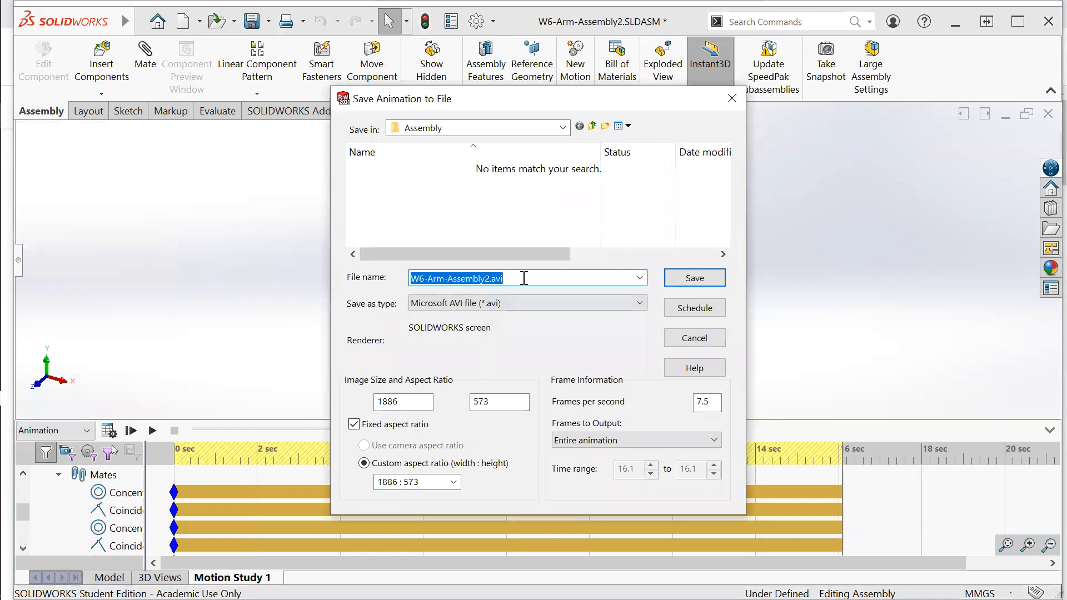
left_click(519, 303)
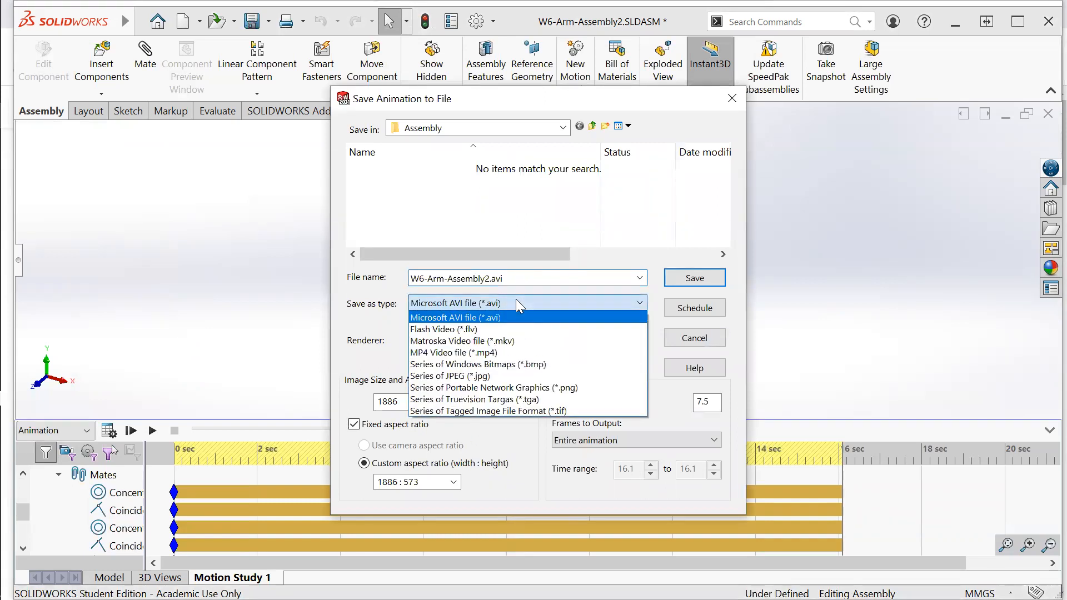
left_click(536, 347)
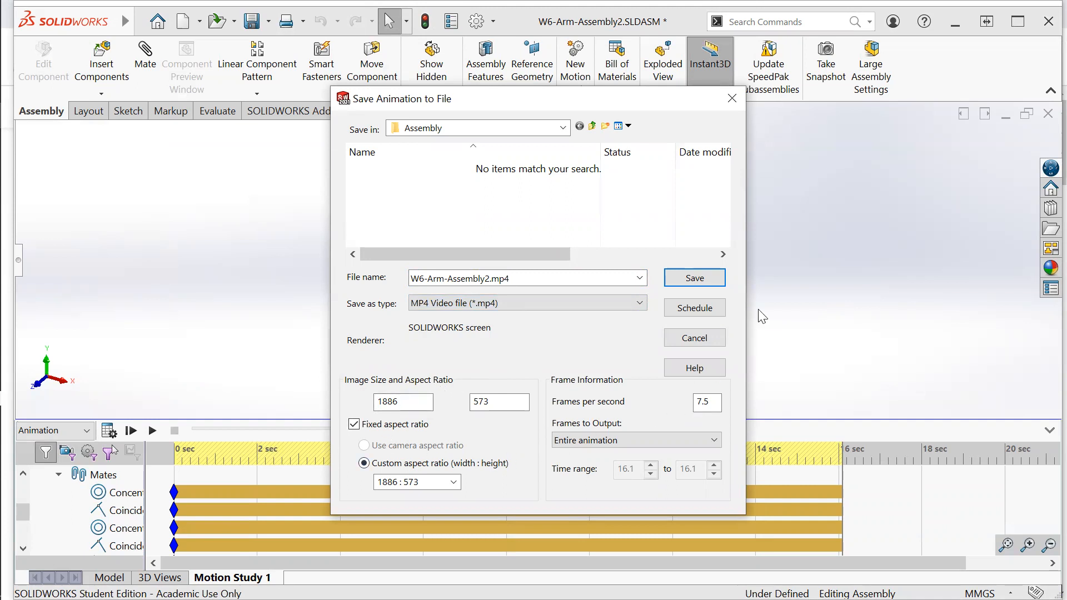
left_click(704, 282)
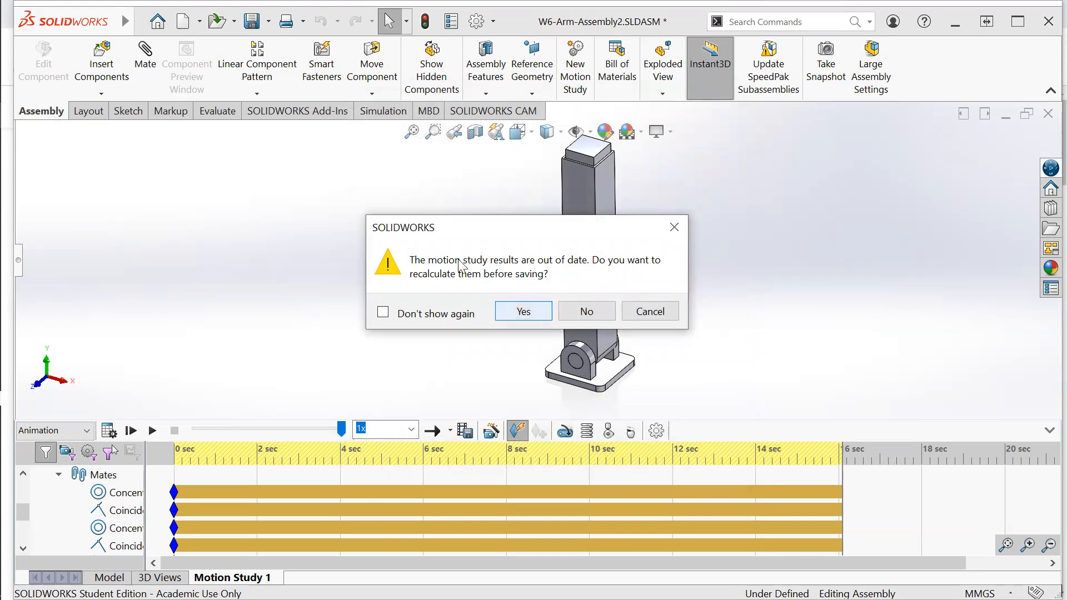
left_click(524, 312)
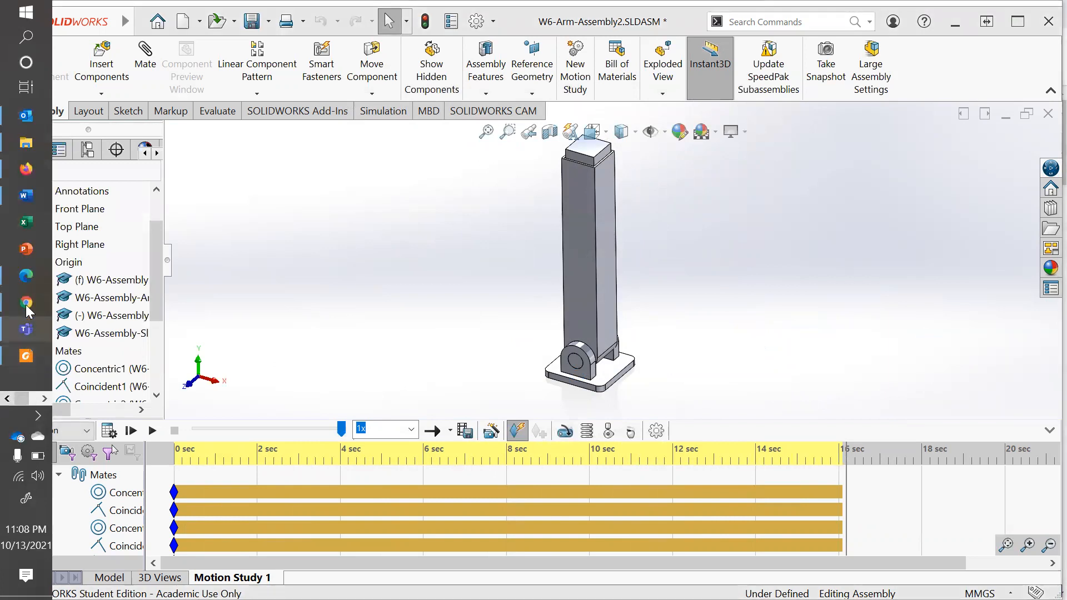
Step: Switch to File Explorer, go to Documents > SolidworksDrawings > Assembly, play W6-Arm-Assembly2.mp4 through, and close the player
left_click(32, 147)
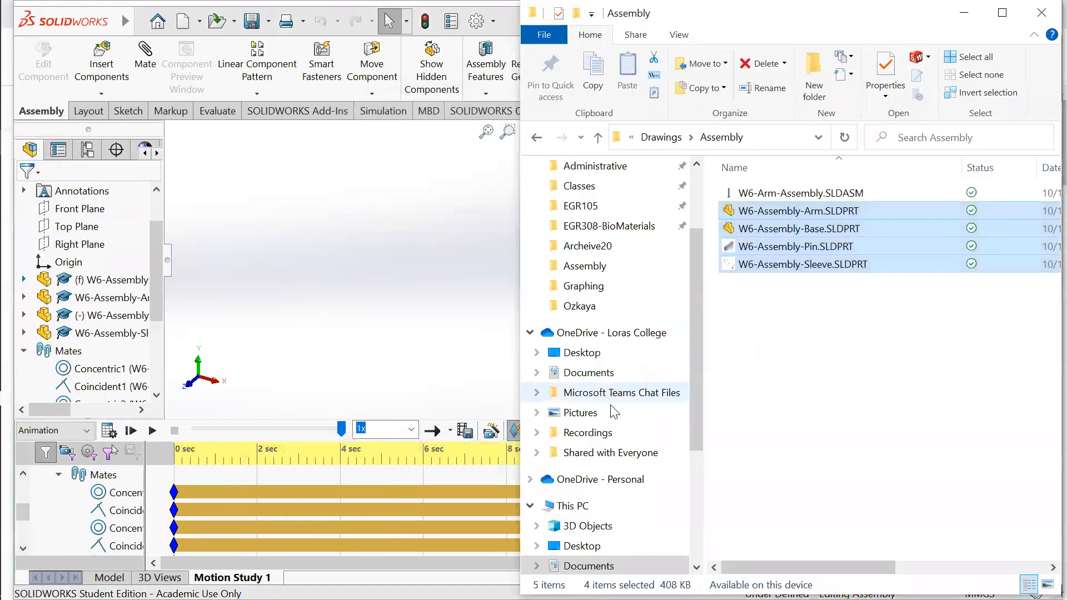
left_click(630, 377)
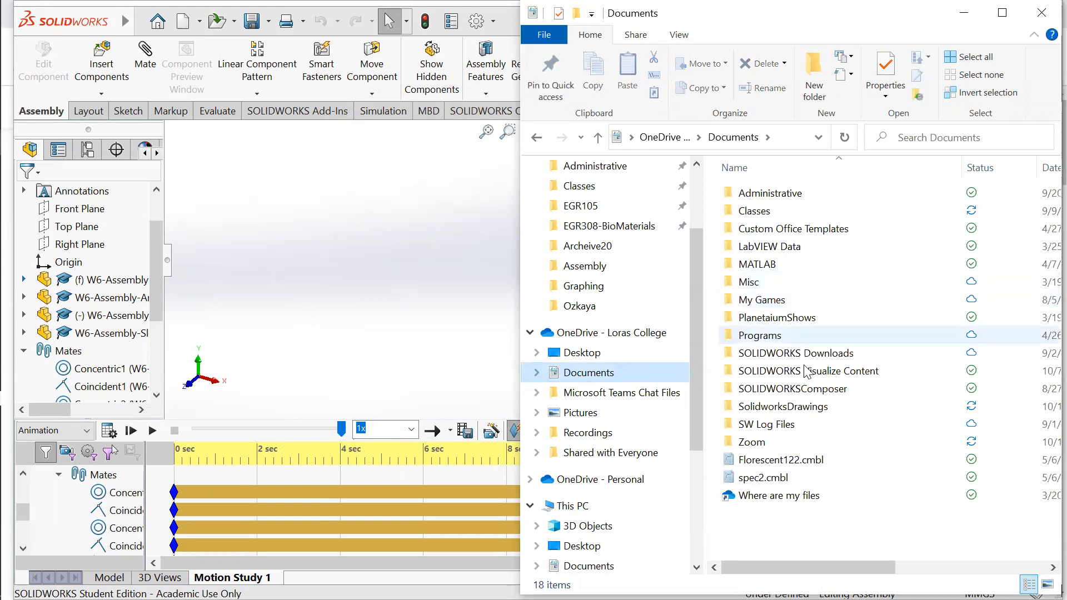
double_click(809, 407)
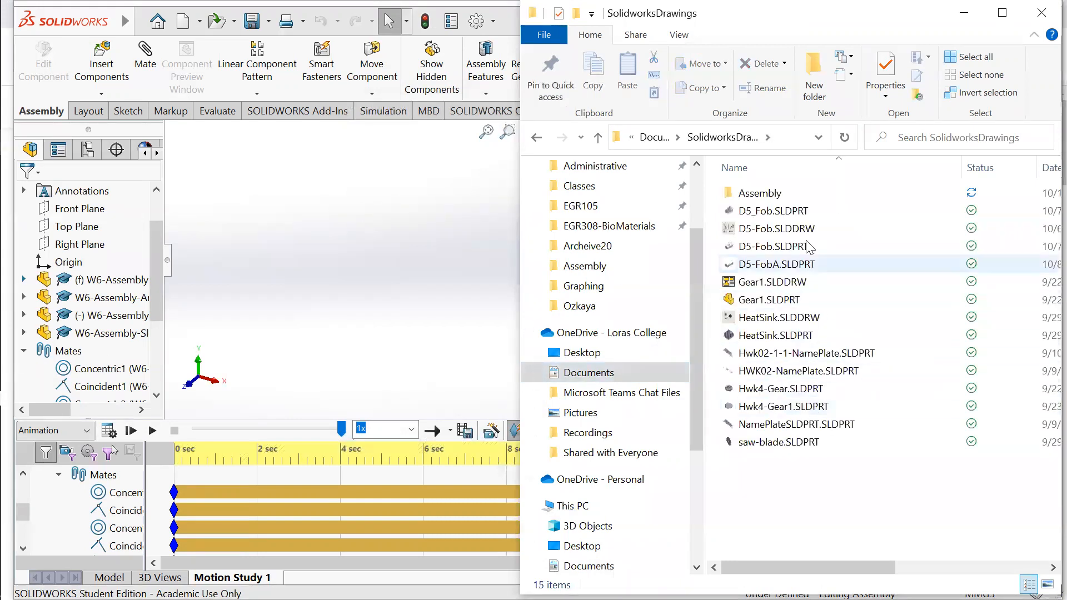
double_click(805, 195)
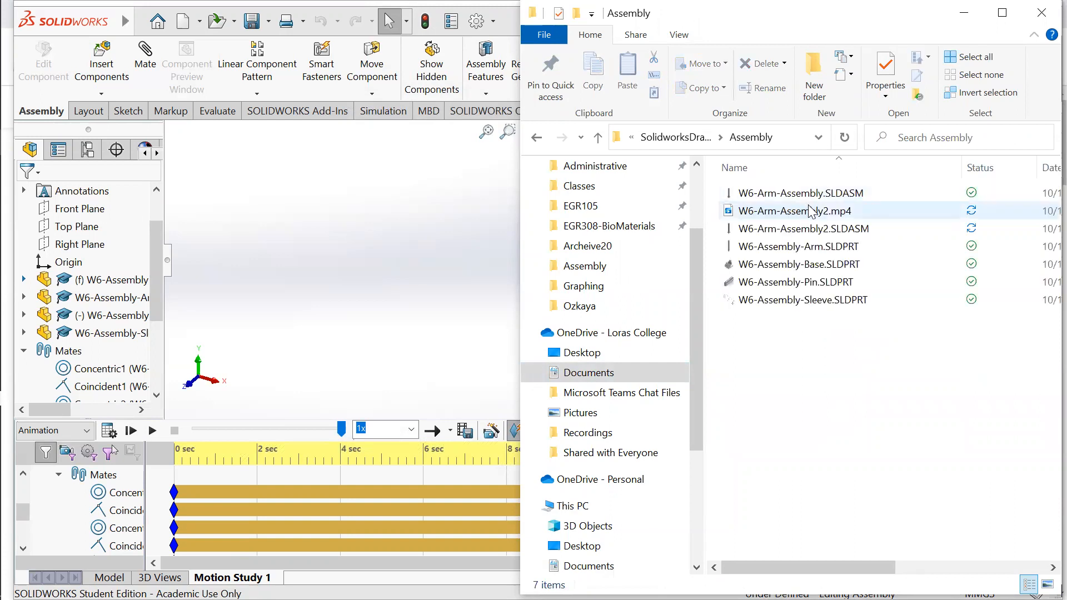
double_click(808, 210)
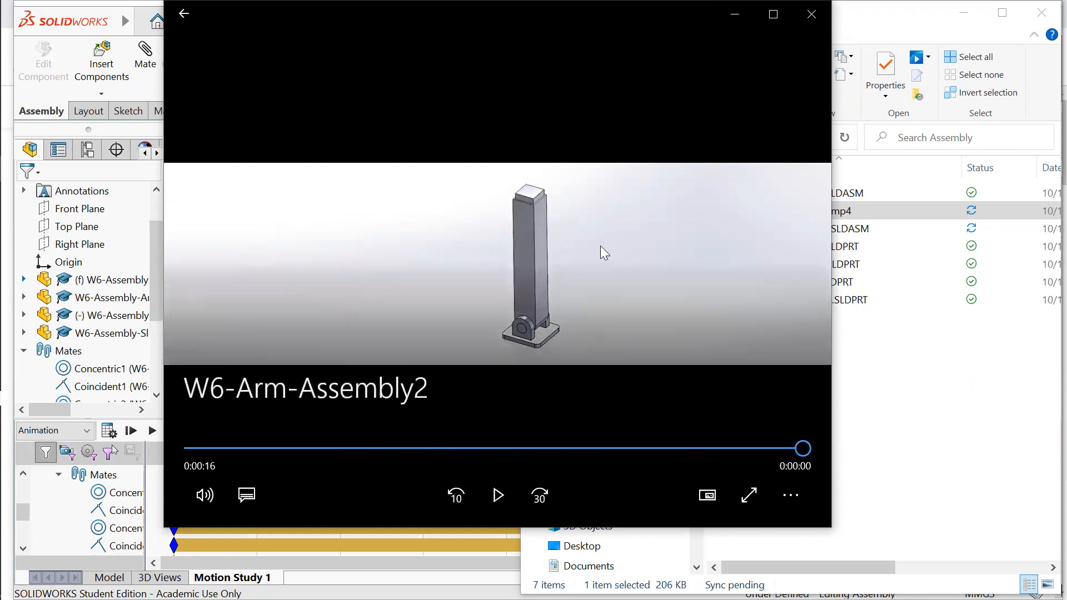
key("alt+F4")
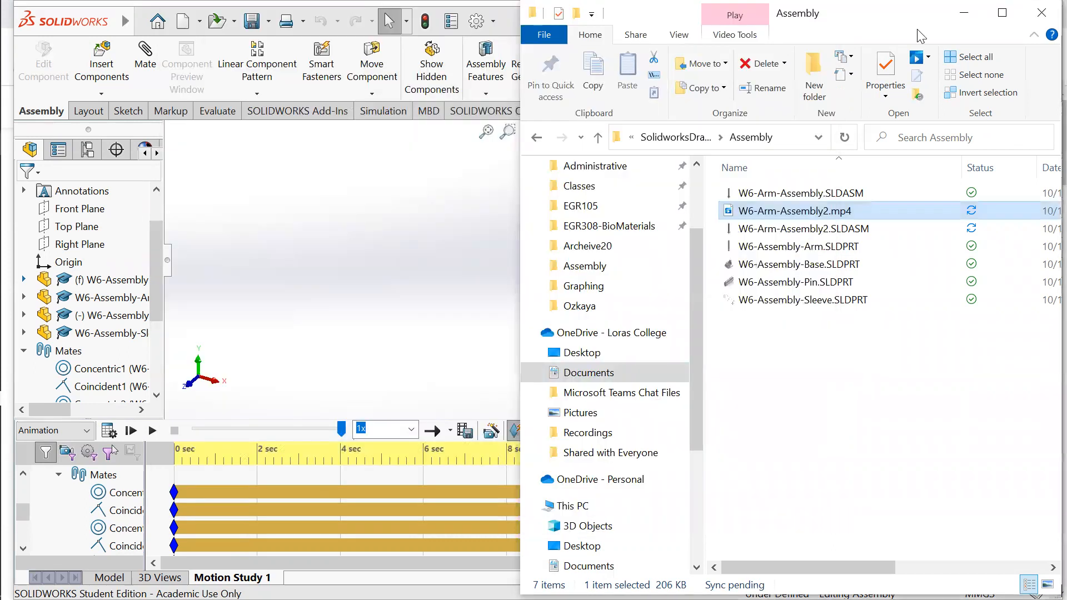
left_click(970, 18)
Step: Return to SOLIDWORKS and rebuild and save the W6-Arm-Assembly2 assembly
left_click(596, 244)
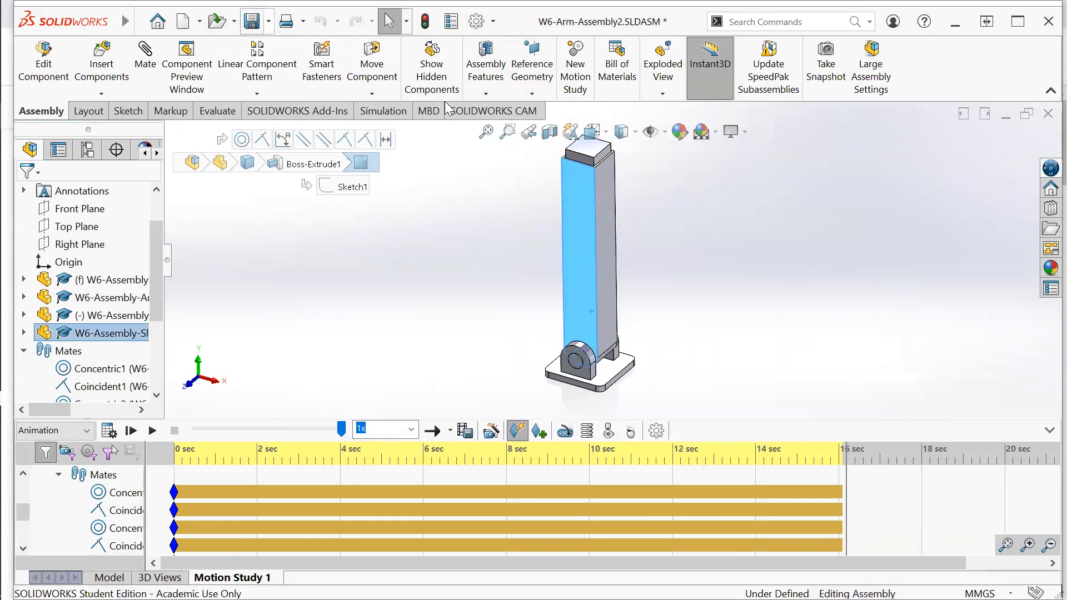
key("ctrl+s")
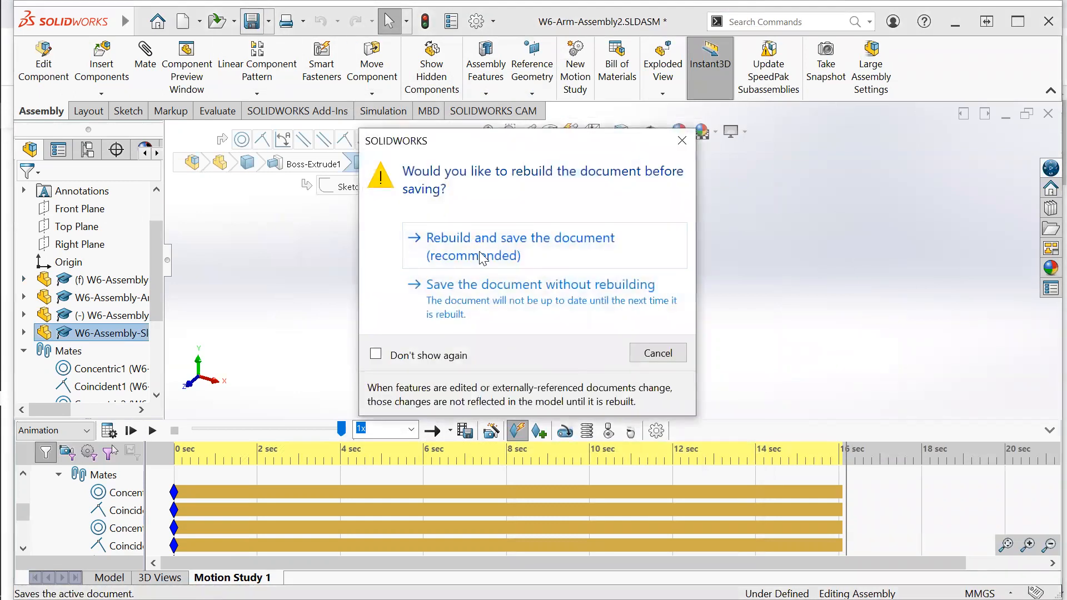
left_click(482, 256)
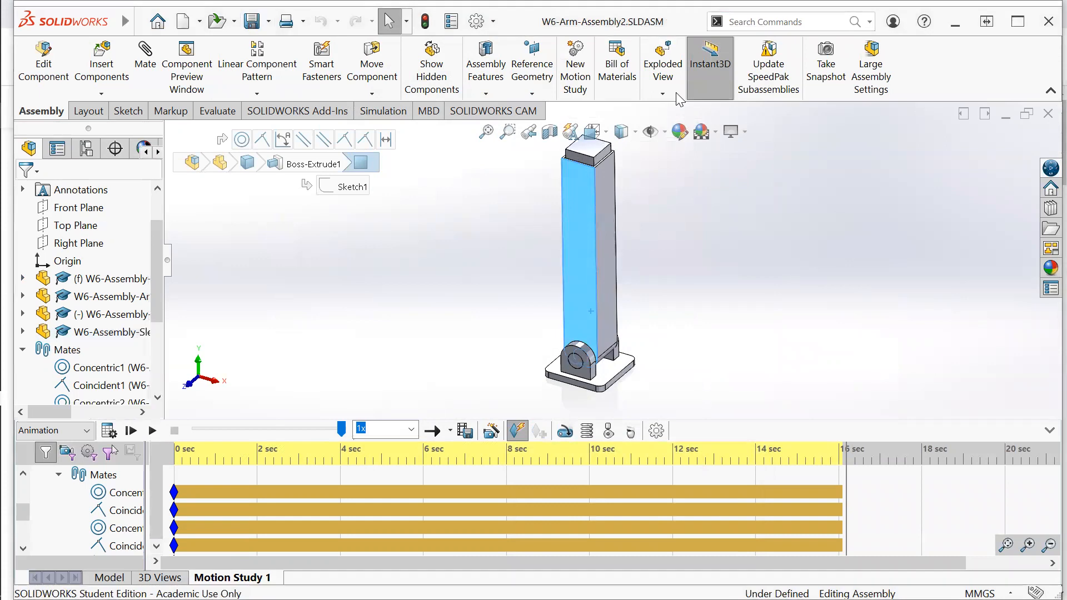